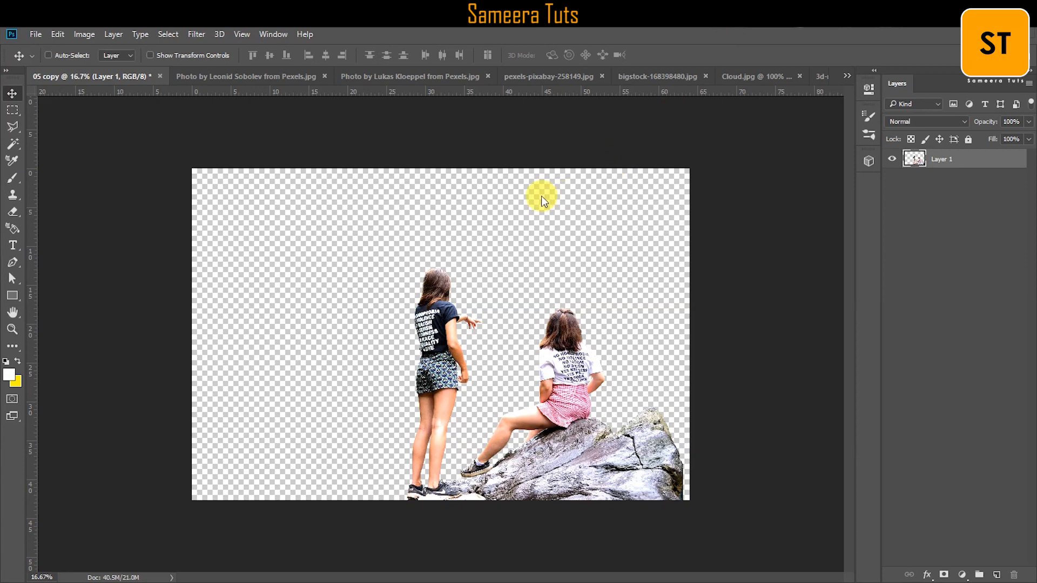
Step: Create a new 1920 x 1080 pixel document at 300 pixels/inch in RGB Color with a white background
click(35, 35)
click(46, 48)
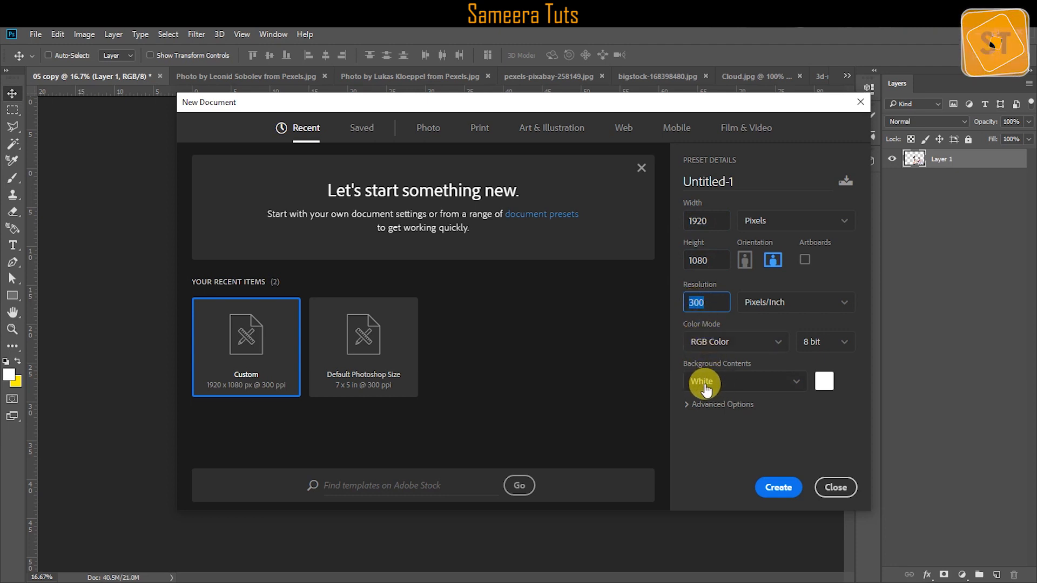
click(794, 381)
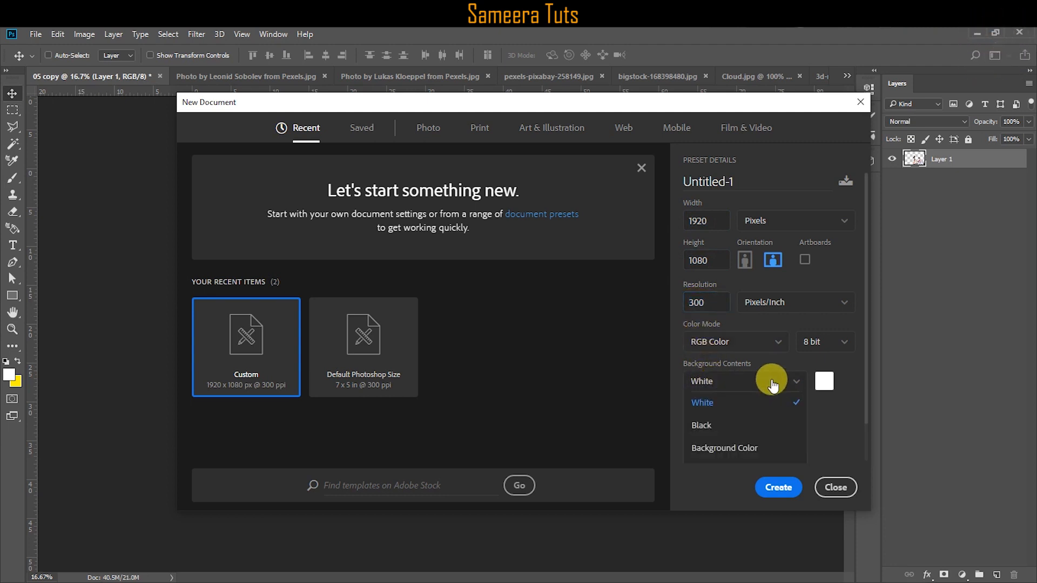
click(712, 402)
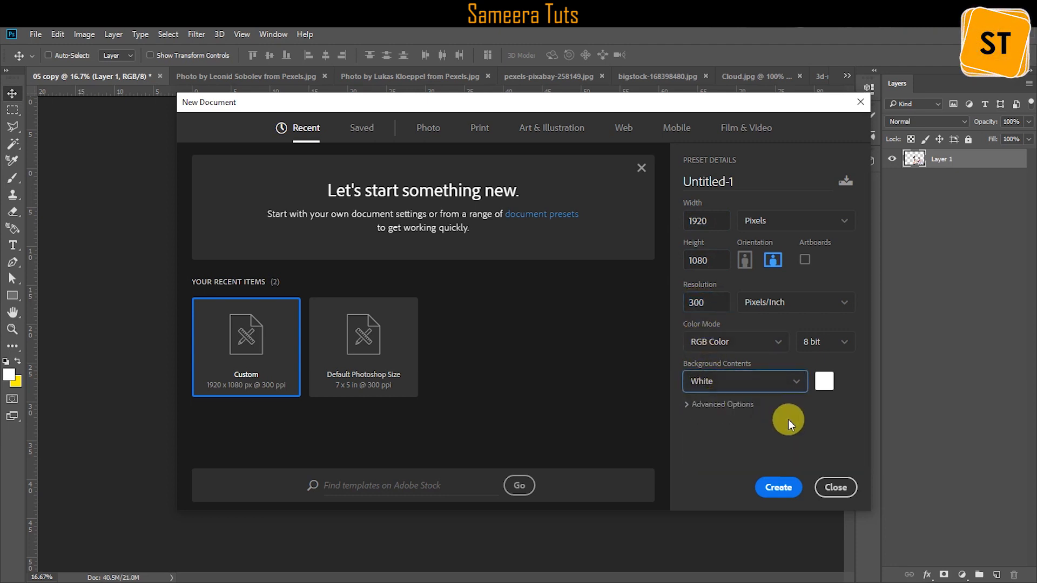
click(775, 487)
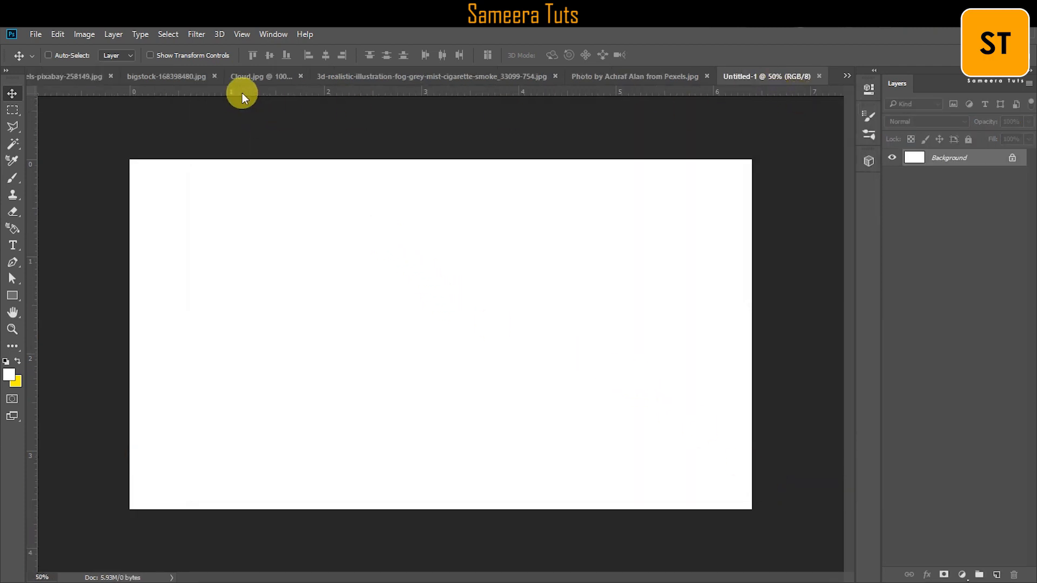
Step: Bring the blue sky image from bigstock-168398480.jpg into the Untitled-1 document as a new layer
click(170, 78)
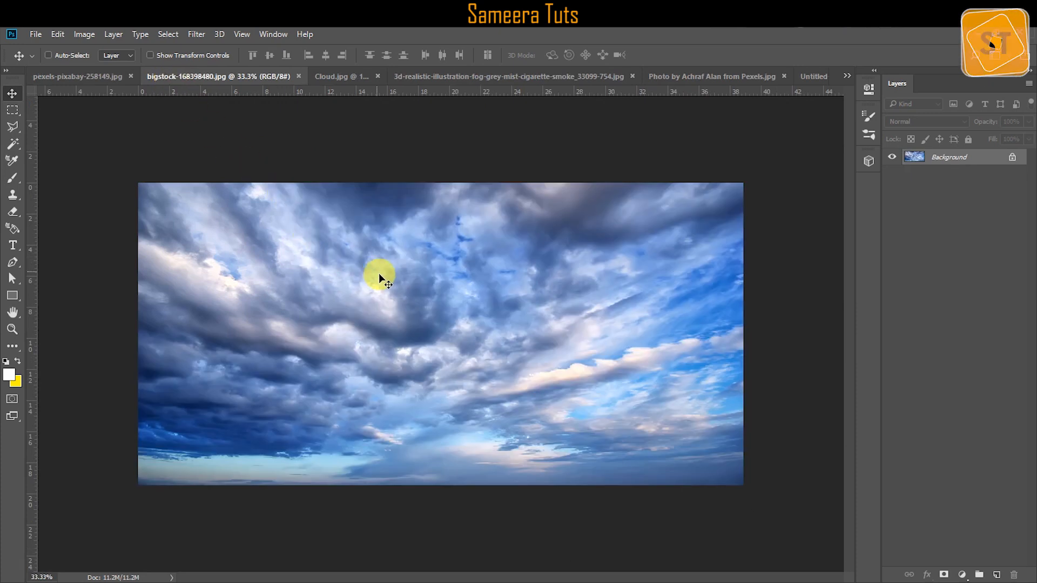
drag(389, 279, 556, 228)
drag(810, 79, 456, 327)
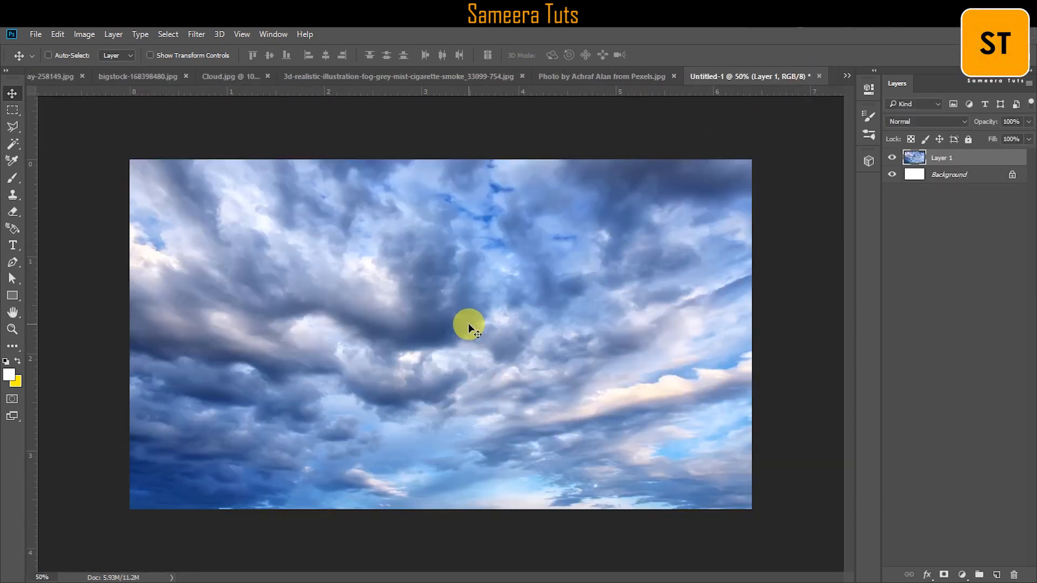
Step: Scale the blue sky layer to about 68.7% to match the canvas width, and move it up so roughly the lower third stays white
click(59, 35)
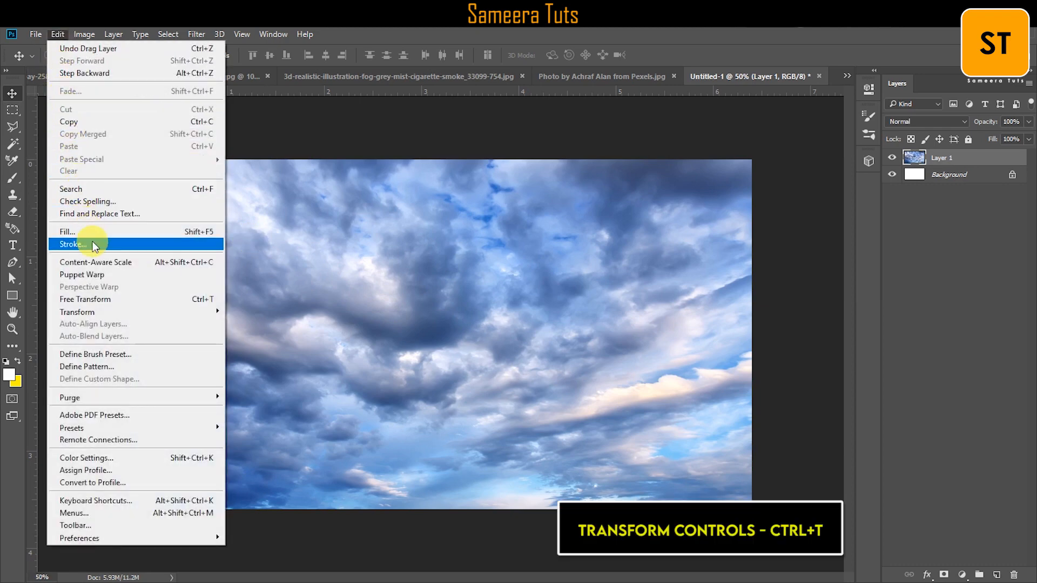
click(107, 300)
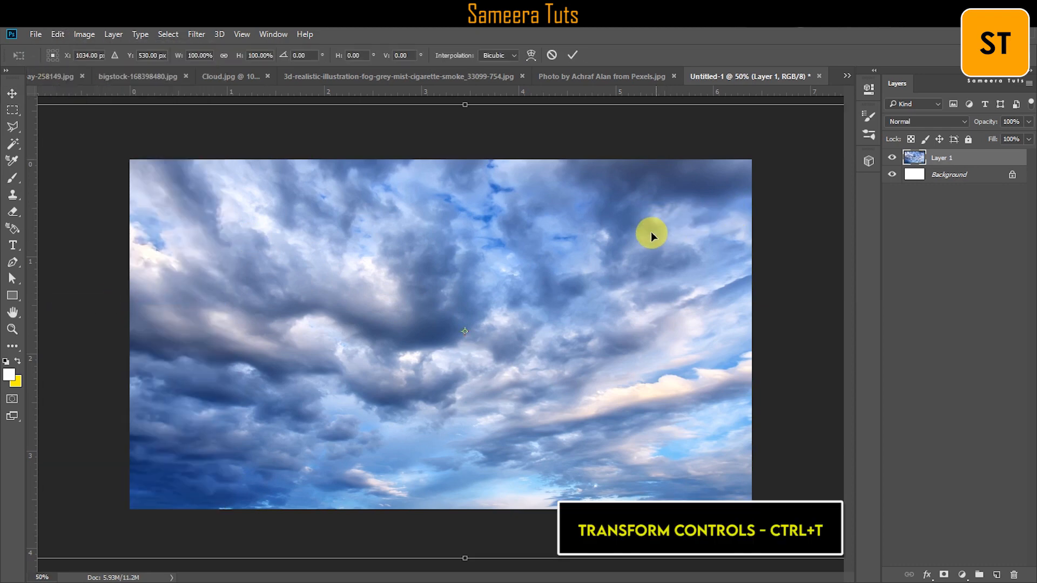
key(ctrl+0)
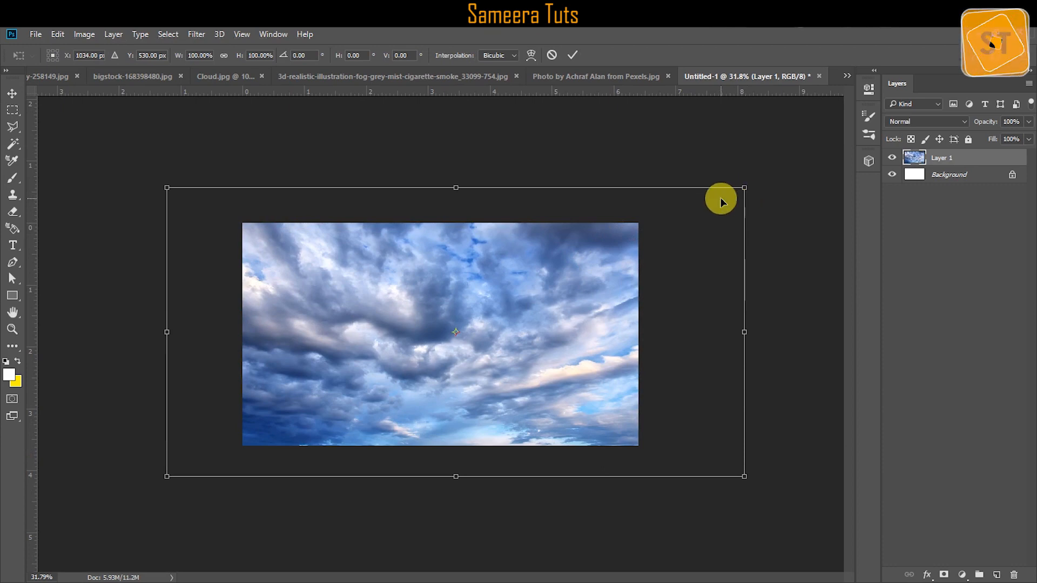
drag(743, 188, 648, 236)
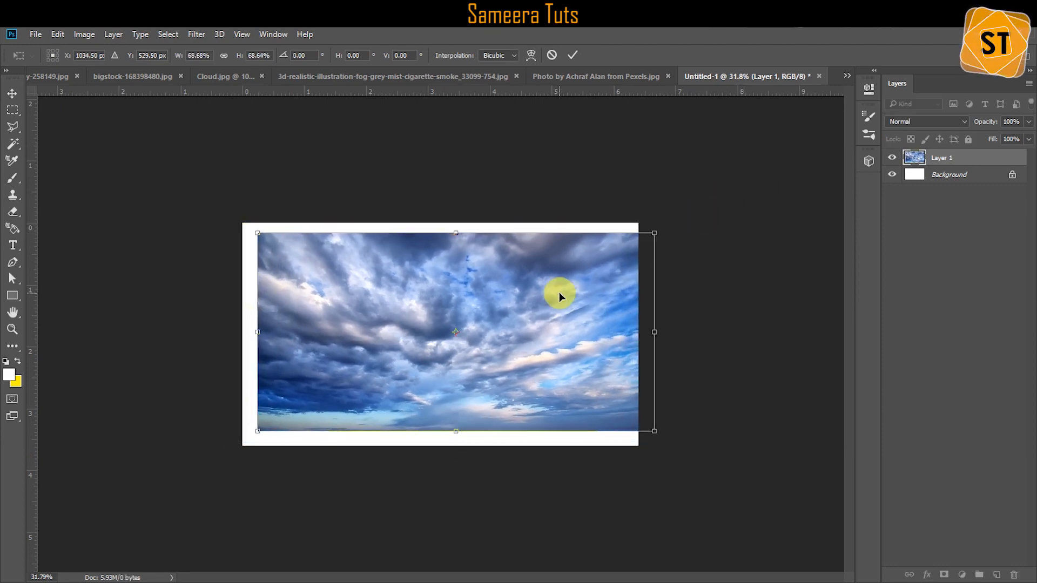
drag(559, 293, 541, 281)
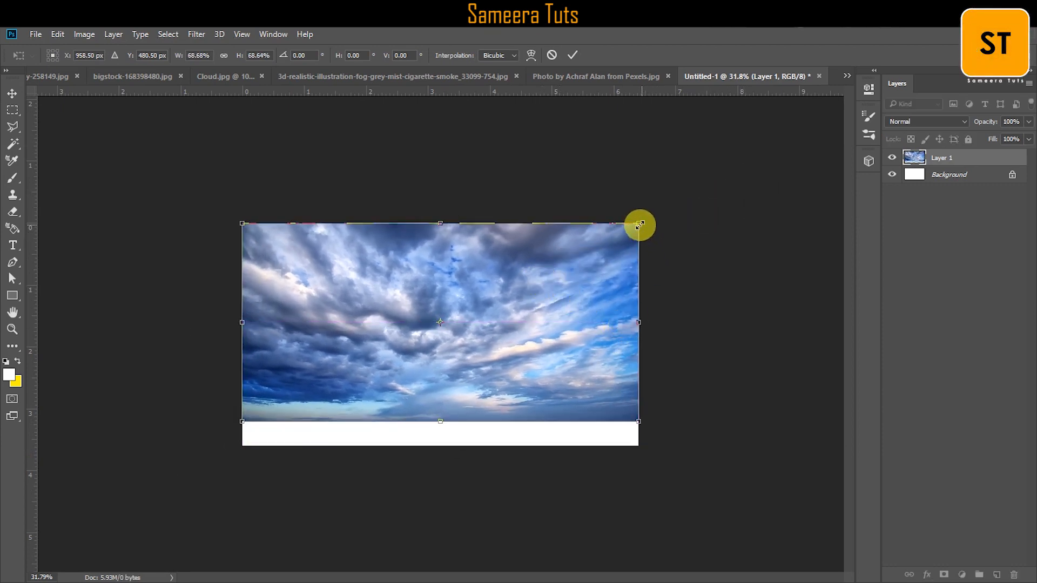
click(572, 55)
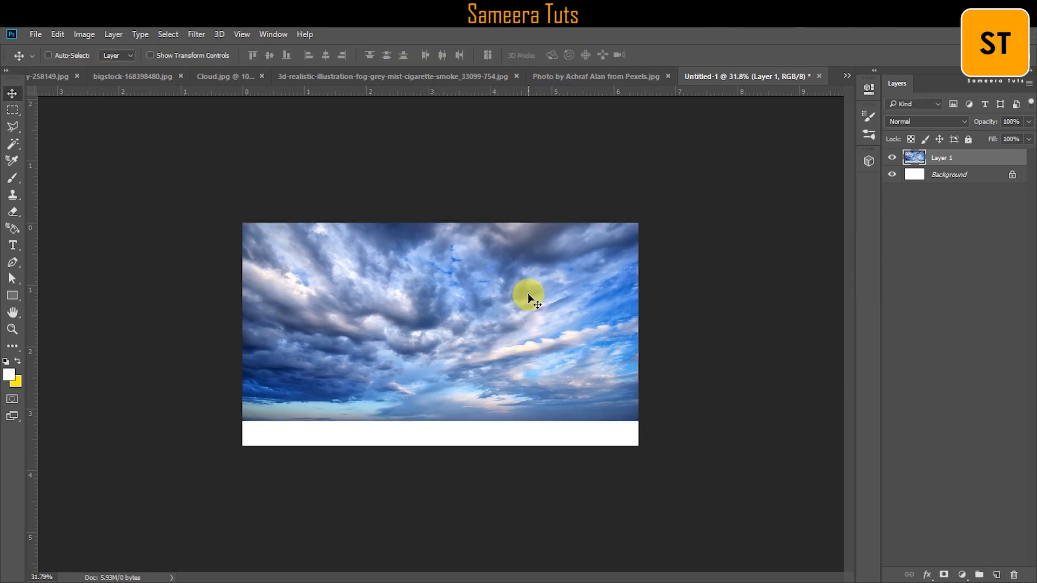
drag(528, 364, 543, 307)
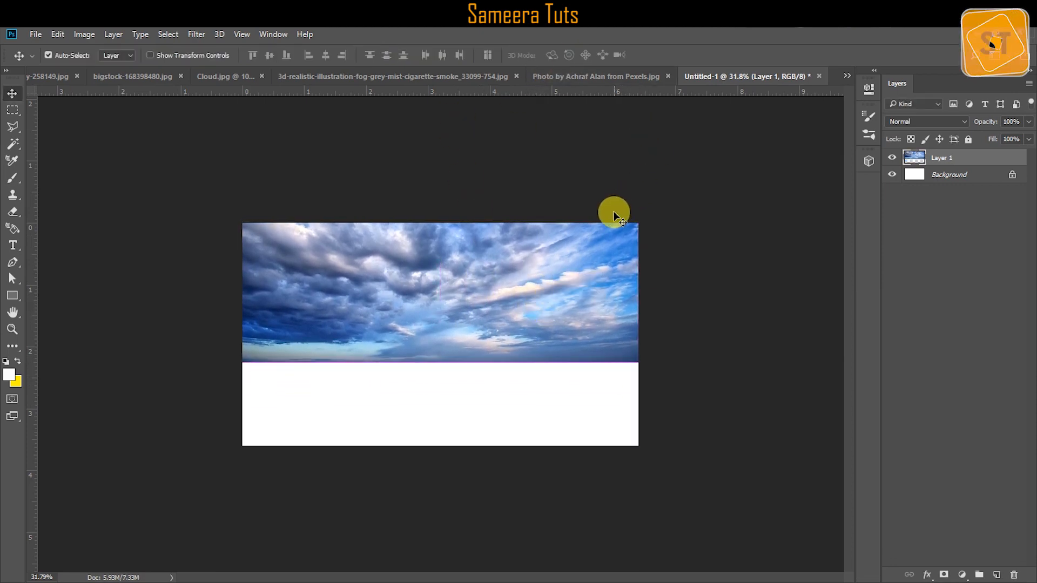
scroll(514, 316, up, 4)
scroll(514, 314, up, 1)
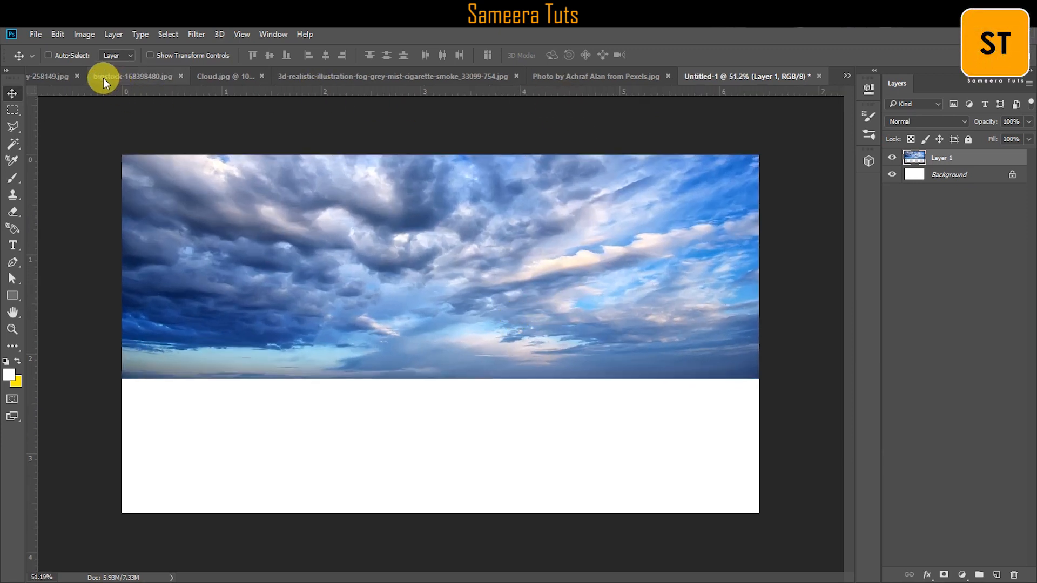
Step: Add the Cloud.jpg image to Untitled-1 and stretch it across the full canvas width, reaching slightly below the blue sky's lower edge
click(216, 79)
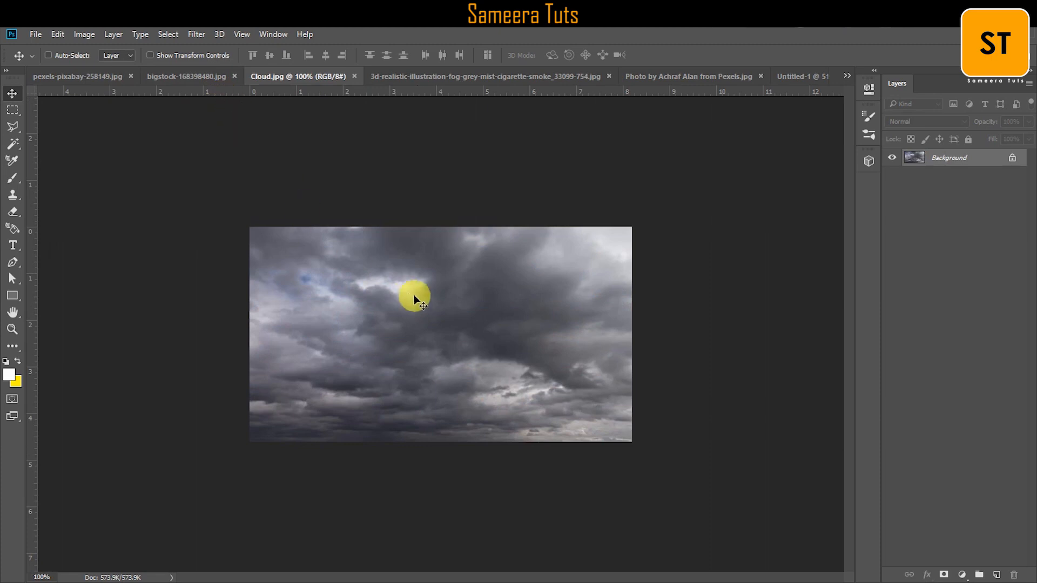
drag(415, 300, 213, 205)
click(57, 34)
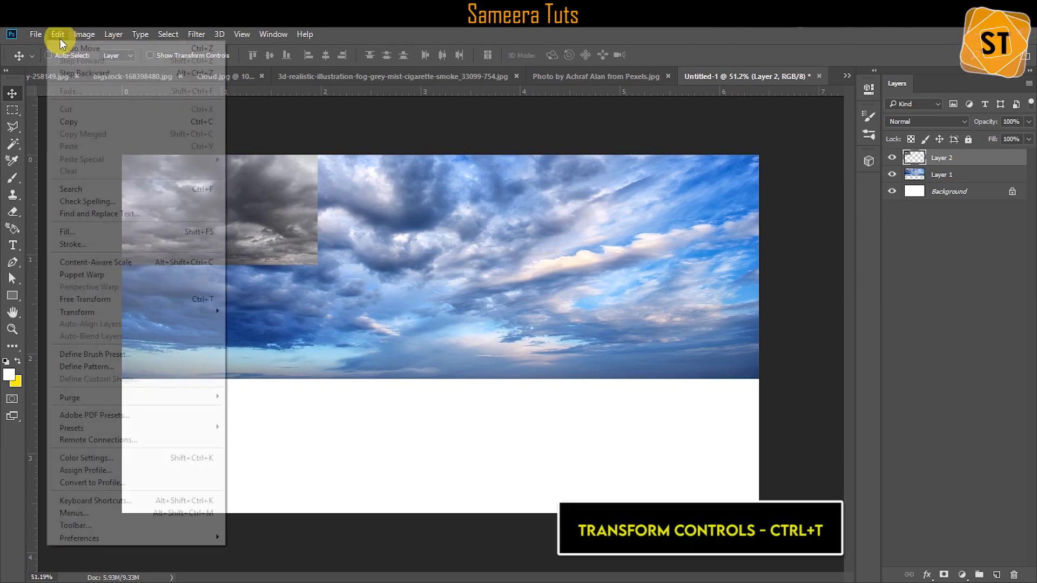
click(103, 299)
drag(313, 265, 758, 379)
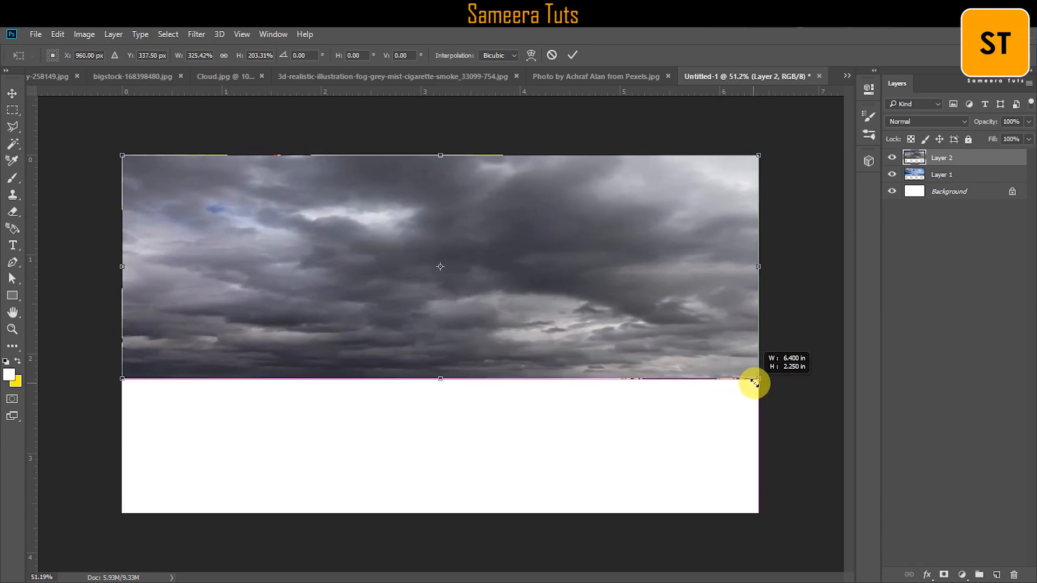
drag(443, 379, 440, 412)
click(572, 56)
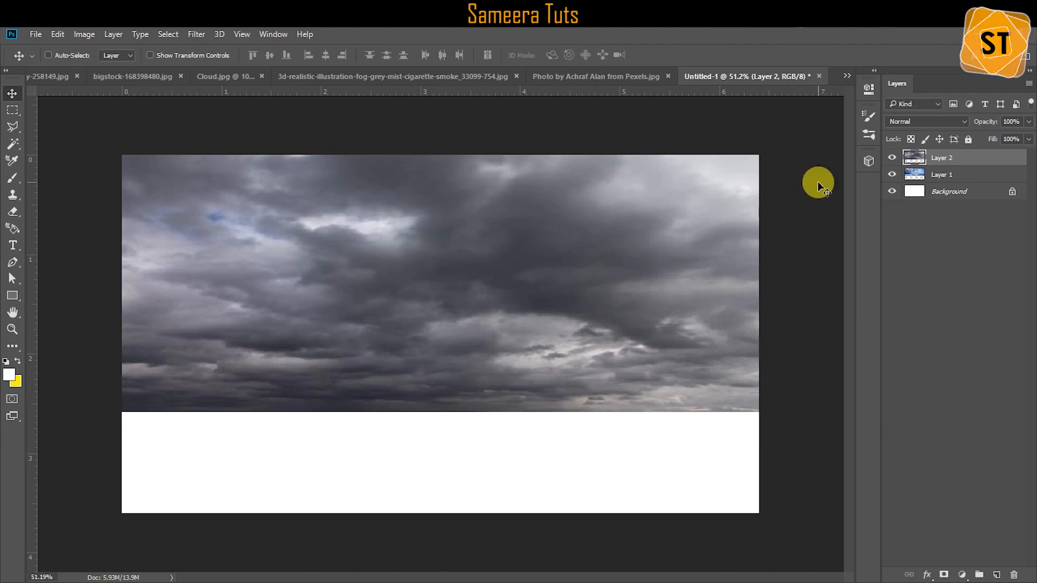
Step: Set the dark cloud layer's blend mode to Multiply and erase its lower edge with a soft 600 px Eraser
click(909, 123)
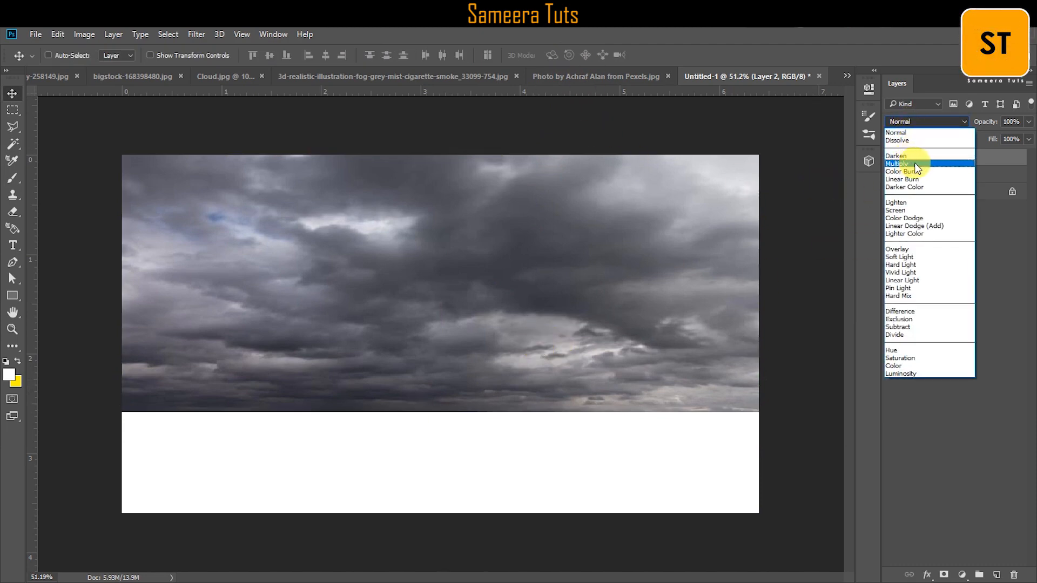
click(901, 164)
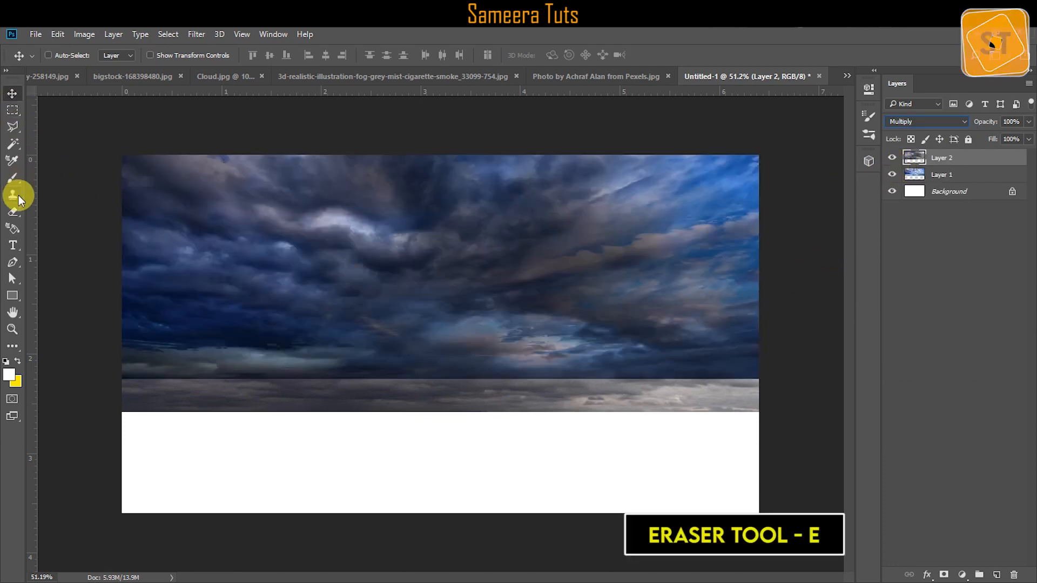
click(14, 211)
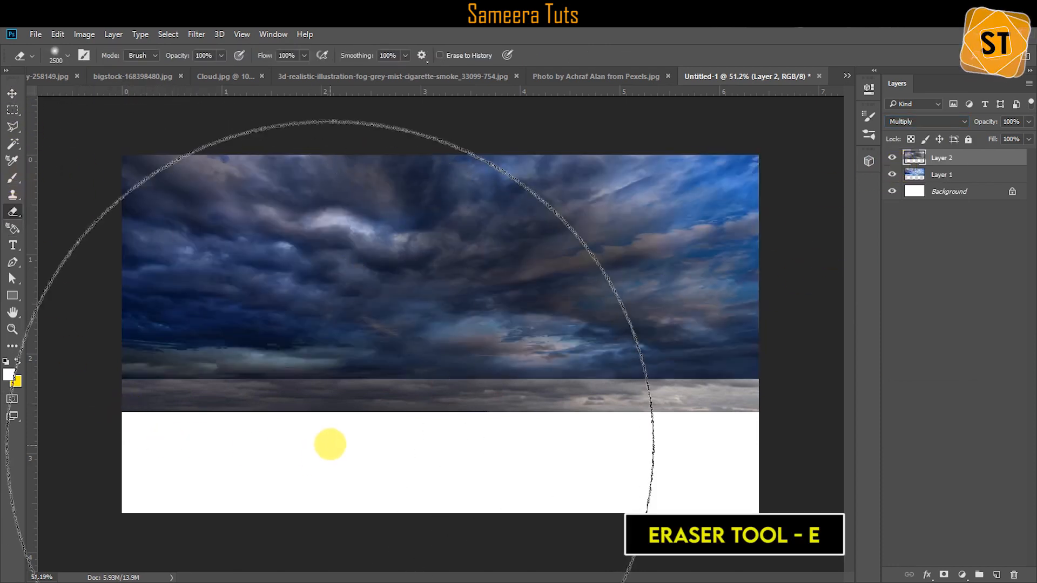
key(bracketleft)
key(bracketleft)
key(bracketleft)
key(bracketleft)
key(bracketleft)
key(bracketleft)
key(bracketleft)
key(bracketleft)
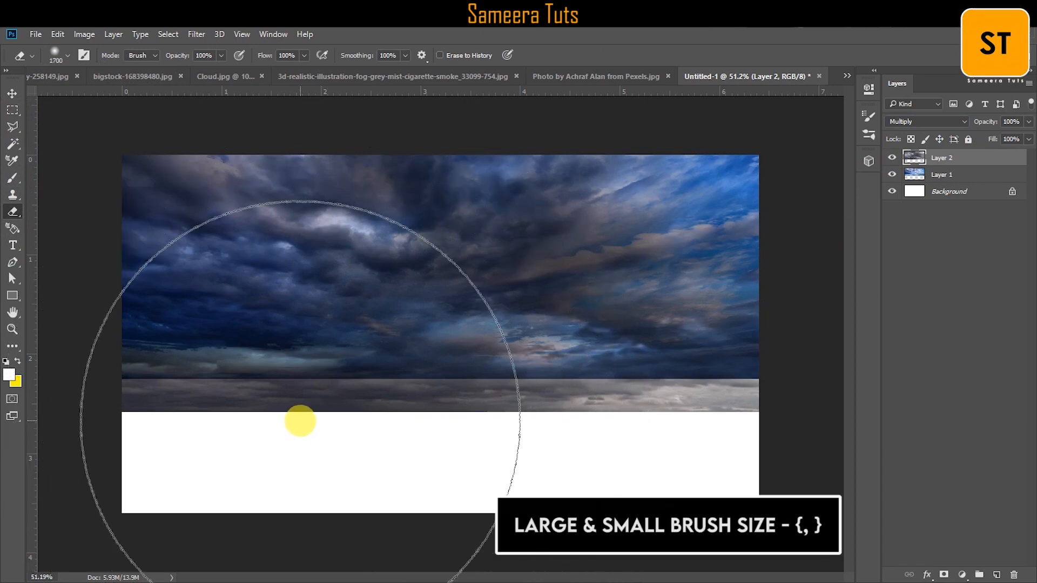
key(bracketleft)
key(bracketleft)
key(bracketleft)
key(bracketleft)
key(bracketleft)
key(bracketleft)
key(bracketleft)
key(bracketleft)
key(bracketleft)
key(bracketleft)
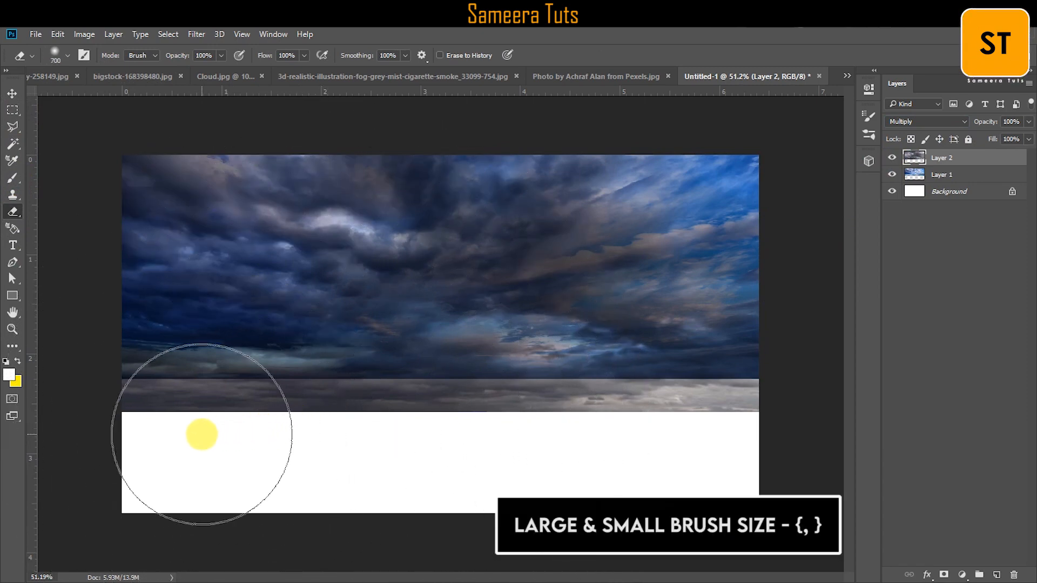
key(bracketleft)
mouse_move(201, 434)
mouse_down()
mouse_move(167, 425)
mouse_move(245, 441)
mouse_move(751, 442)
mouse_move(164, 455)
mouse_move(547, 457)
mouse_move(716, 430)
mouse_move(537, 425)
mouse_move(205, 442)
mouse_move(156, 389)
mouse_up()
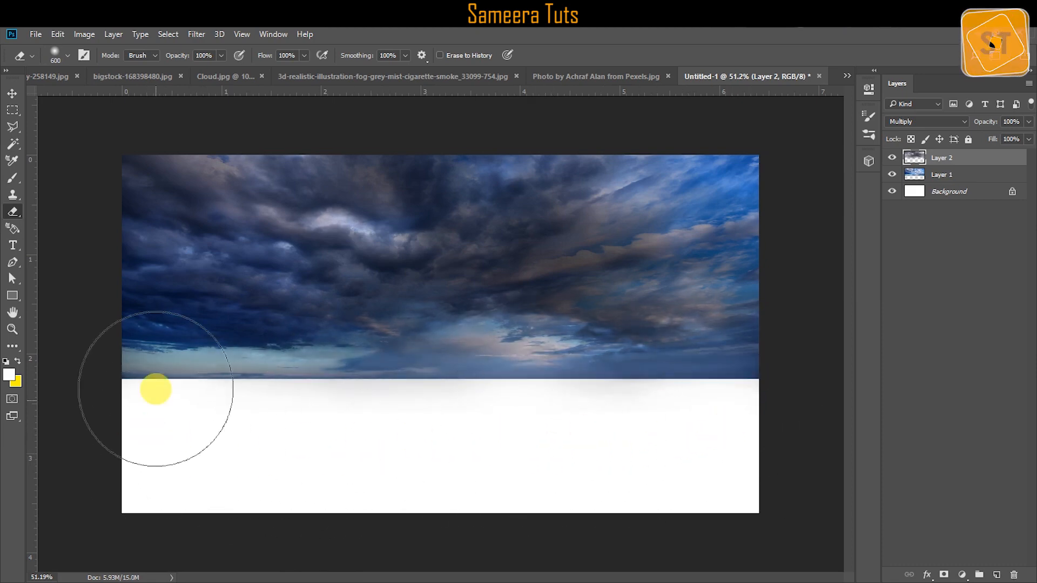
Step: Erase the hard lower edge of the blue sky layer so it fades softly into the white background
click(918, 180)
mouse_move(752, 386)
mouse_down()
mouse_move(707, 423)
mouse_move(407, 425)
mouse_move(150, 412)
mouse_move(729, 428)
mouse_up()
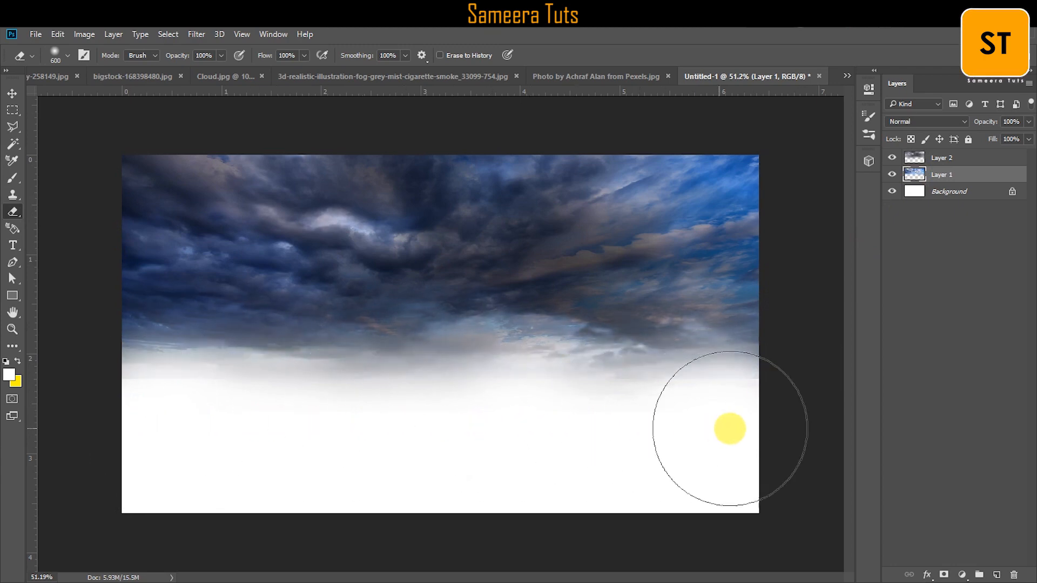
key(v)
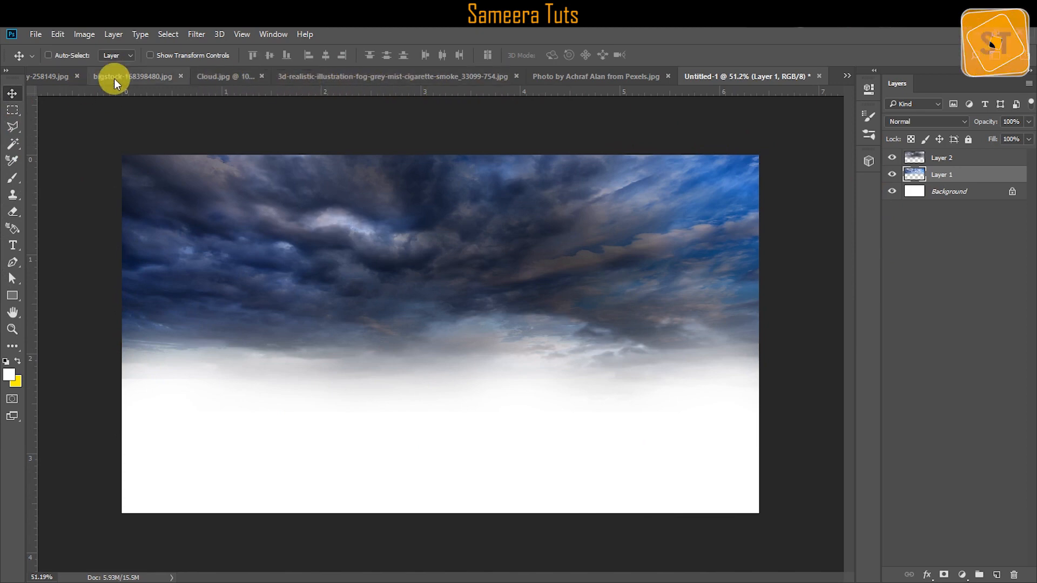
Step: Add the pexels-pixabay-258149.jpg cloudscape above the blue sky layer and transform it to fill the canvas, about 6.41 x 3.6 in
click(47, 78)
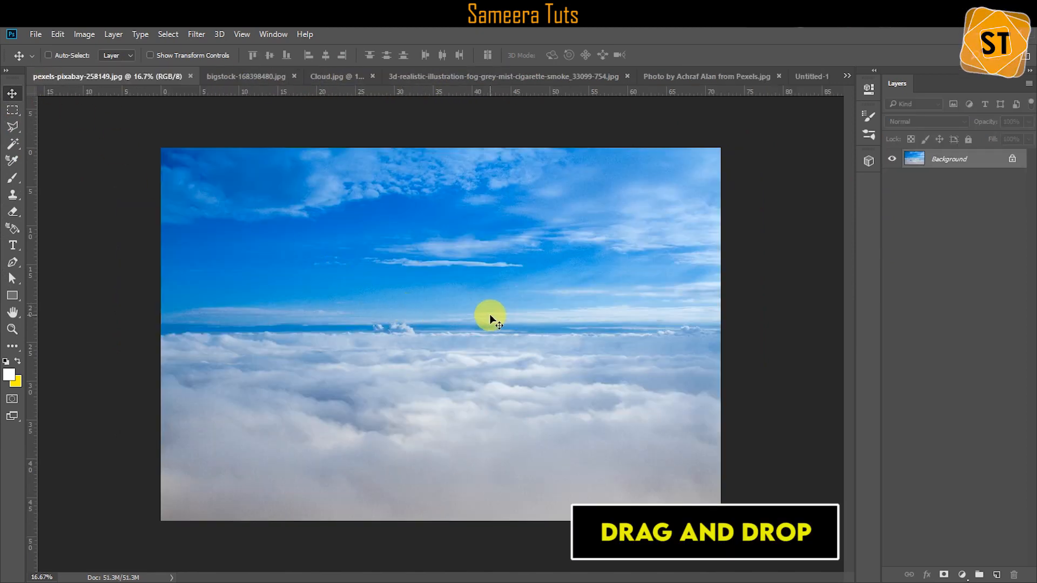
drag(805, 76, 504, 294)
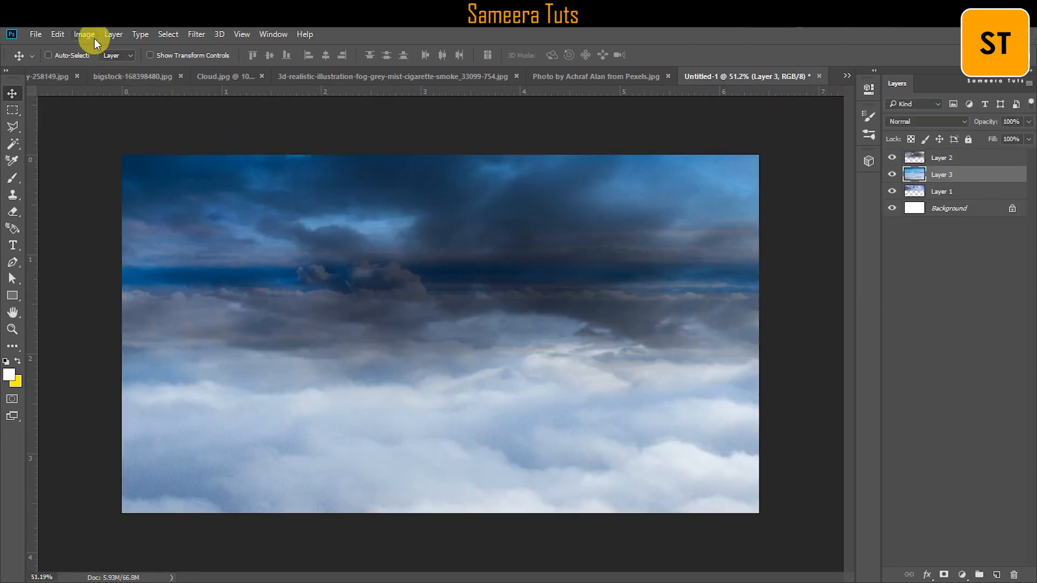
click(58, 34)
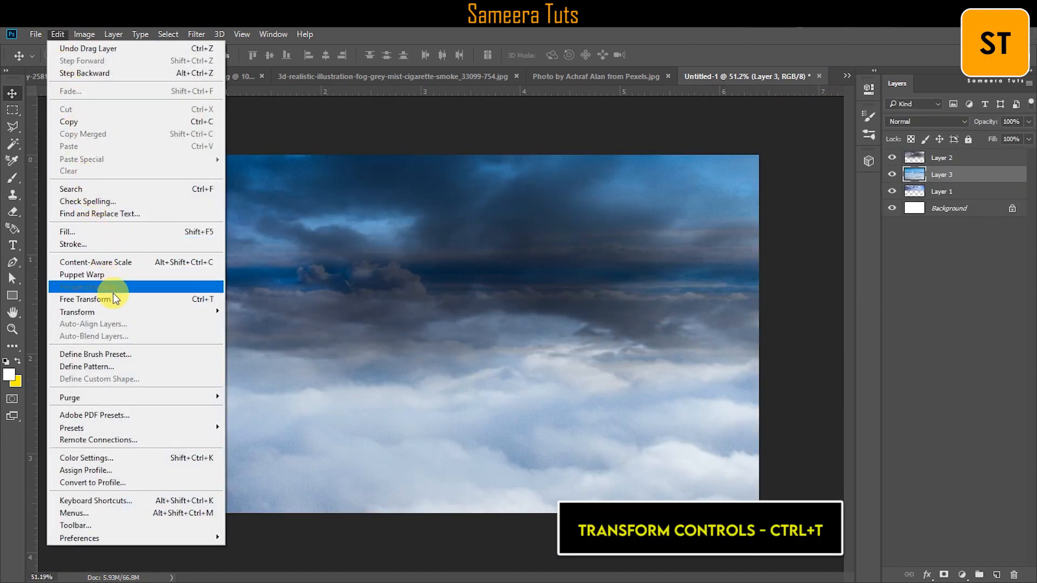
click(85, 300)
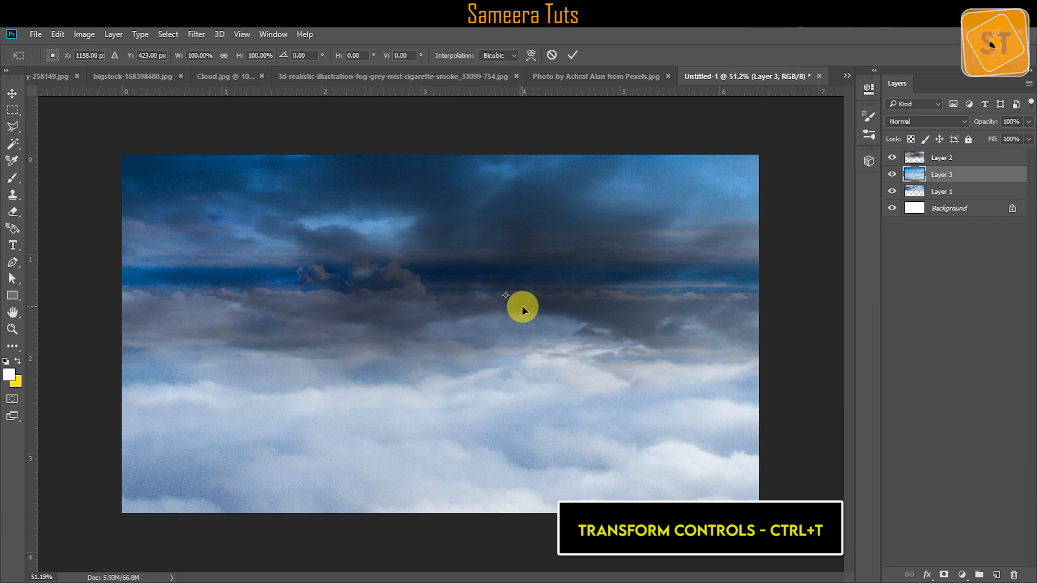
key(ctrl+minus)
key(ctrl+minus)
key(ctrl+minus)
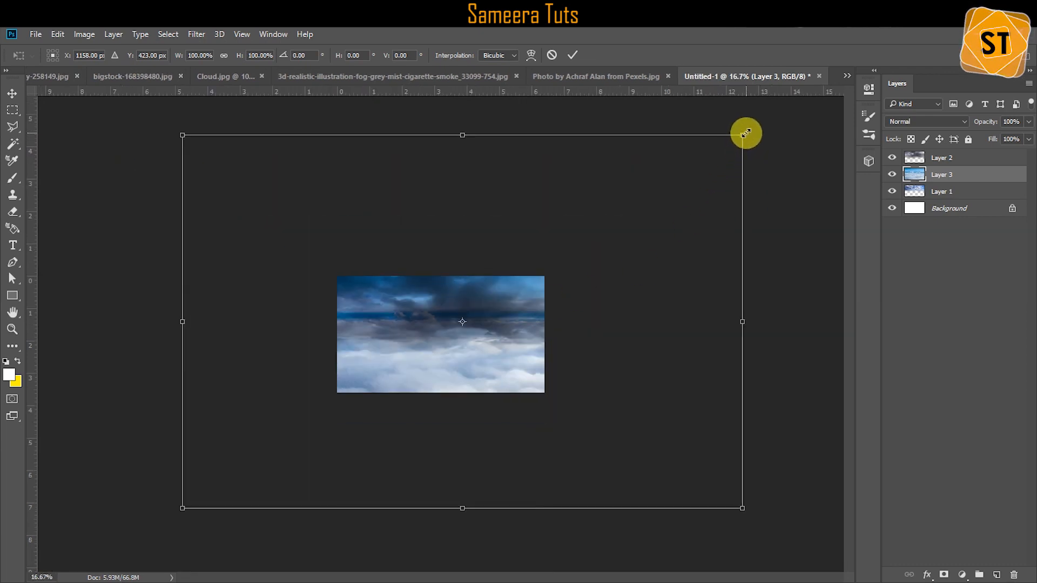
drag(744, 133, 456, 355)
key(ctrl+plus)
key(ctrl+plus)
key(ctrl+plus)
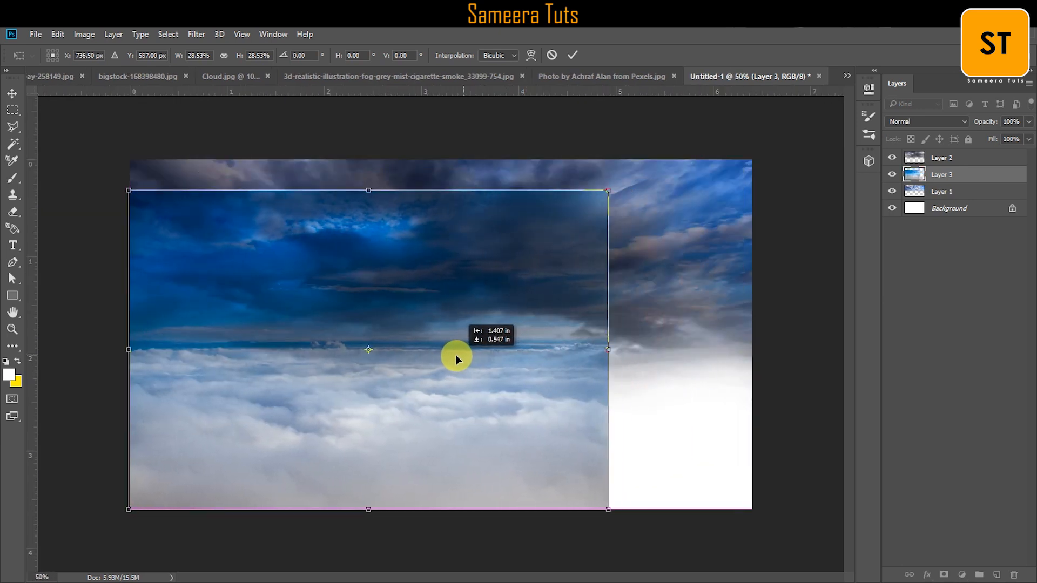
drag(609, 190, 758, 155)
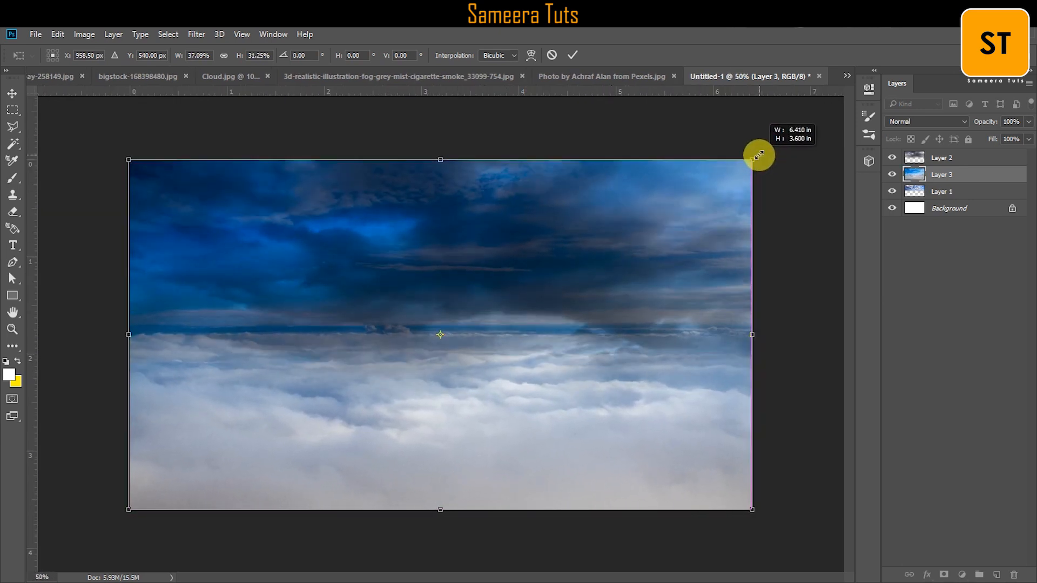
click(572, 55)
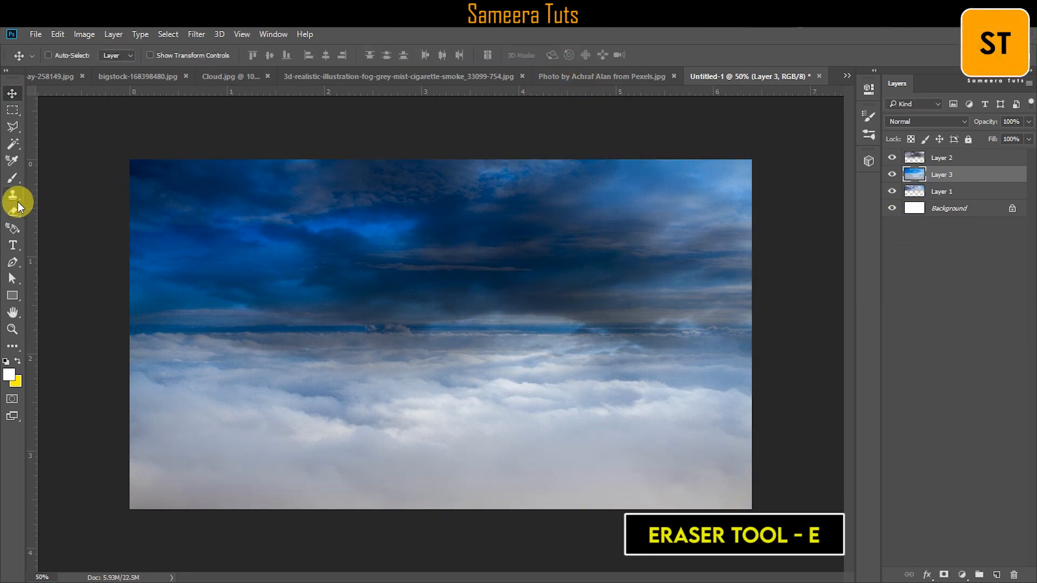
Step: Erase the upper sky of the cloudscape layer with the 600 px Eraser, keeping only its lower clouds
click(16, 217)
mouse_move(121, 194)
mouse_down()
mouse_move(140, 174)
mouse_move(709, 182)
mouse_move(701, 236)
mouse_move(573, 223)
mouse_move(172, 224)
mouse_move(273, 231)
mouse_move(132, 248)
mouse_move(264, 251)
mouse_move(125, 251)
mouse_move(759, 260)
mouse_move(751, 178)
mouse_move(640, 209)
mouse_move(135, 190)
mouse_move(137, 256)
mouse_move(321, 259)
mouse_move(651, 192)
mouse_up()
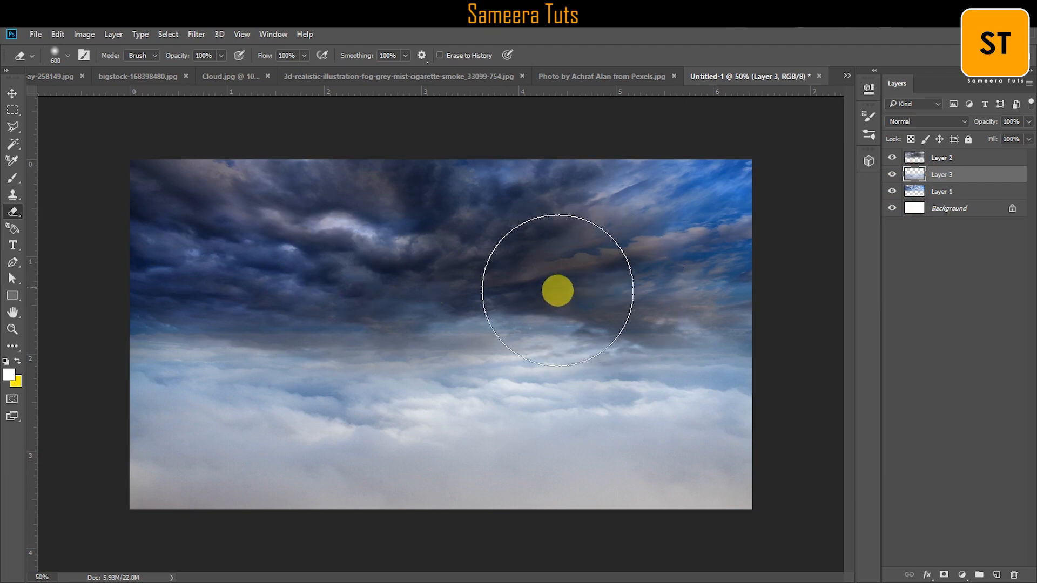
Step: Duplicate the cloudscape layer (Layer 3) within the same document, keeping the name Layer 3 copy
click(10, 92)
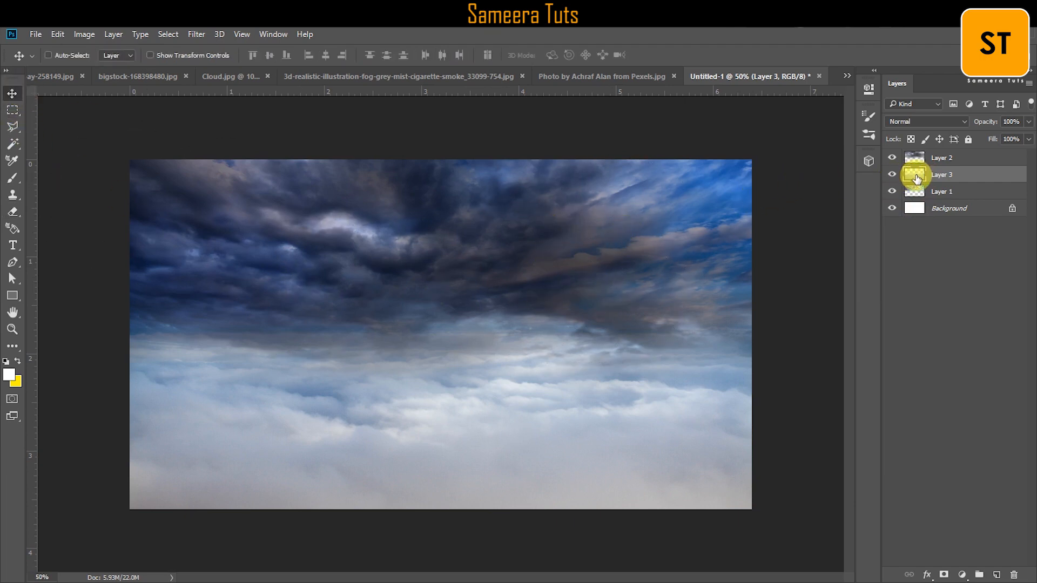
right_click(948, 179)
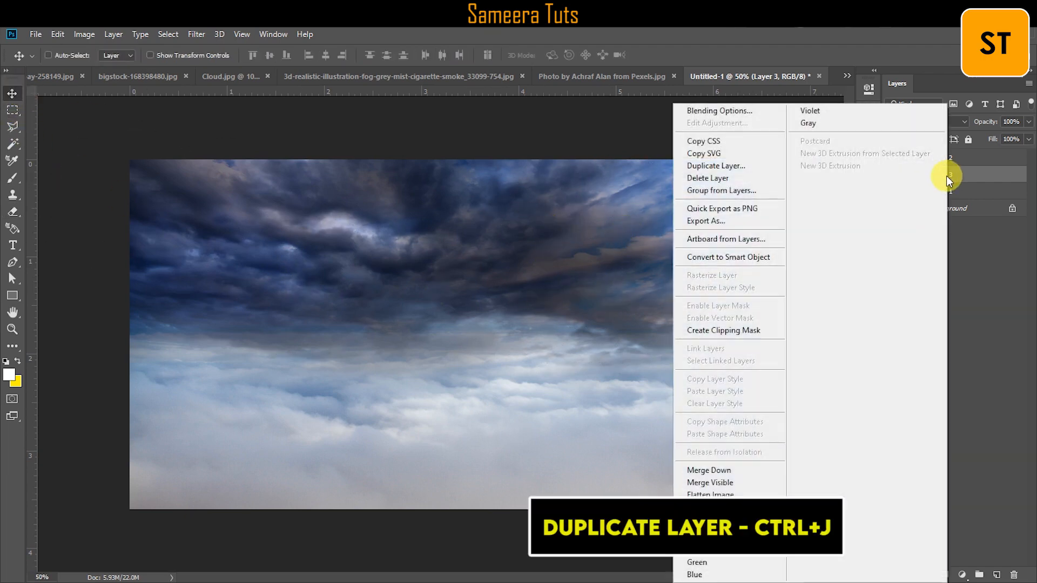
click(756, 166)
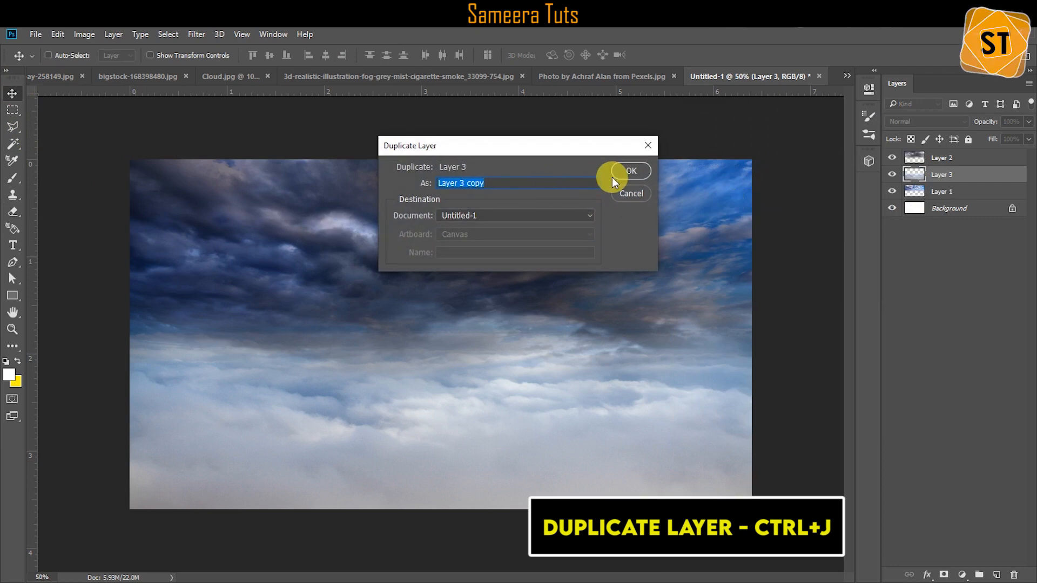
click(628, 171)
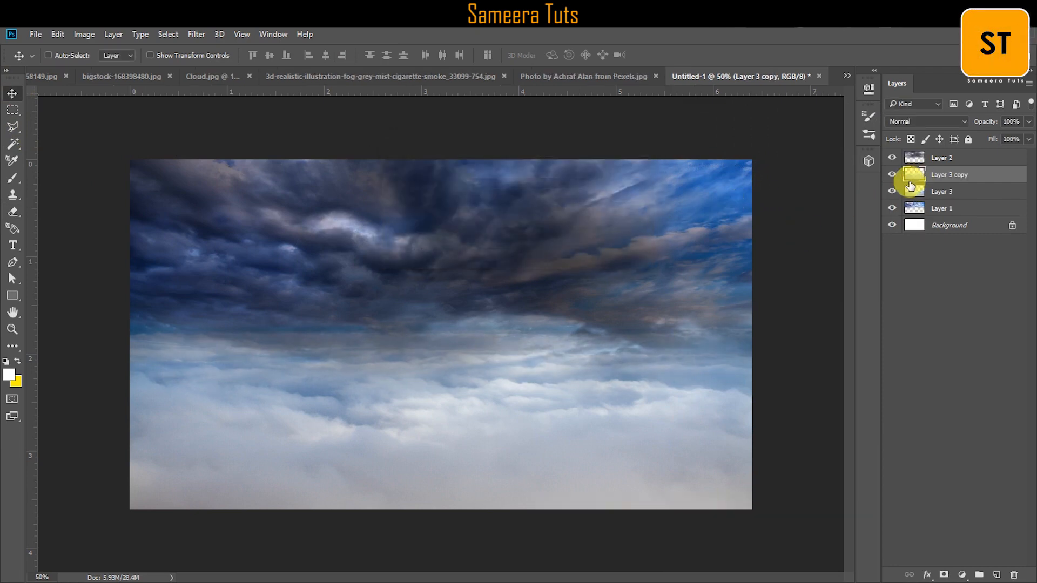
Step: Flip the duplicated cloudscape layer vertically so its clouds cover the upper part of the canvas
click(58, 34)
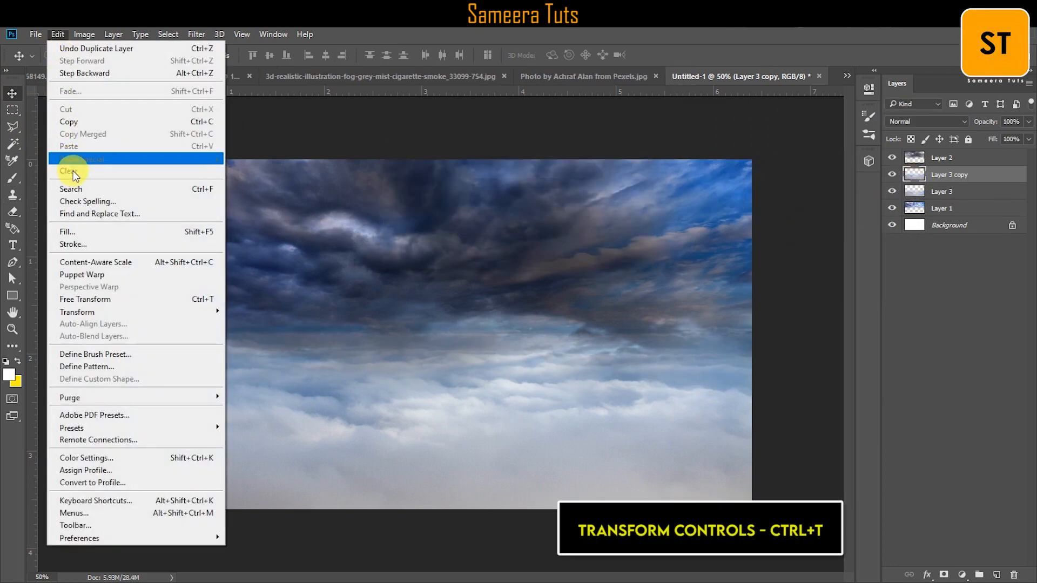
click(107, 300)
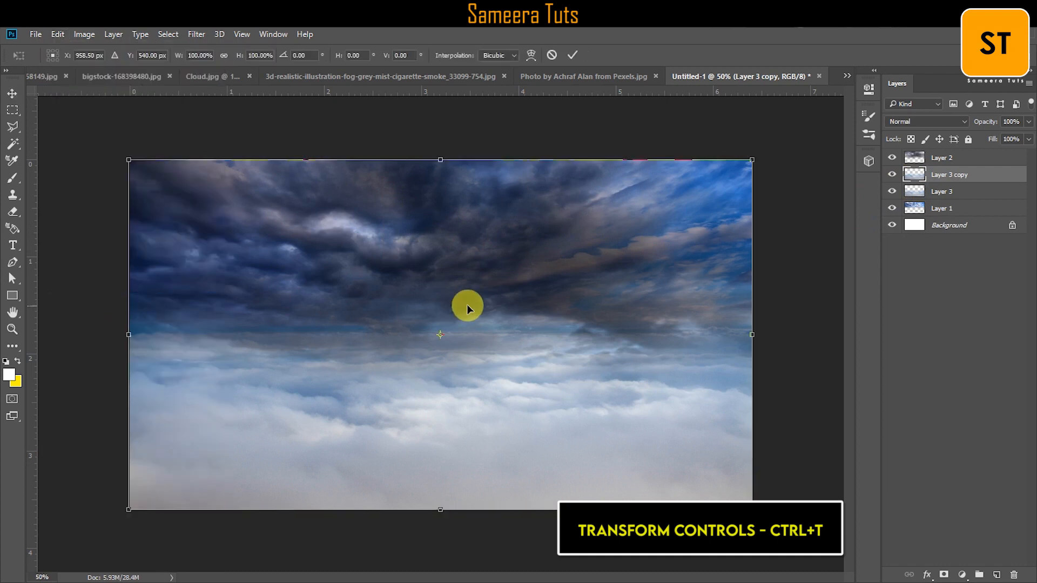
right_click(527, 261)
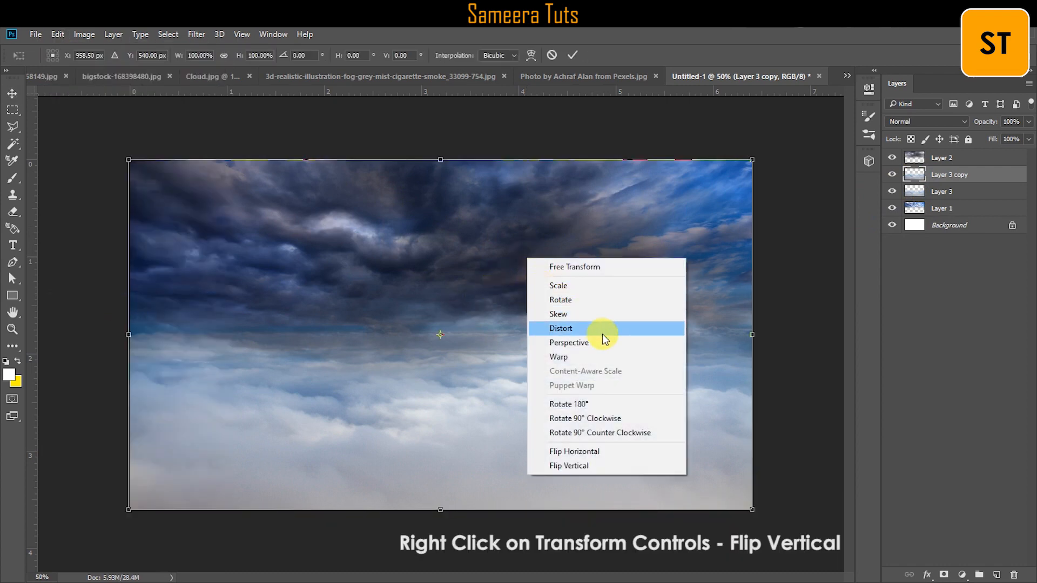
click(570, 465)
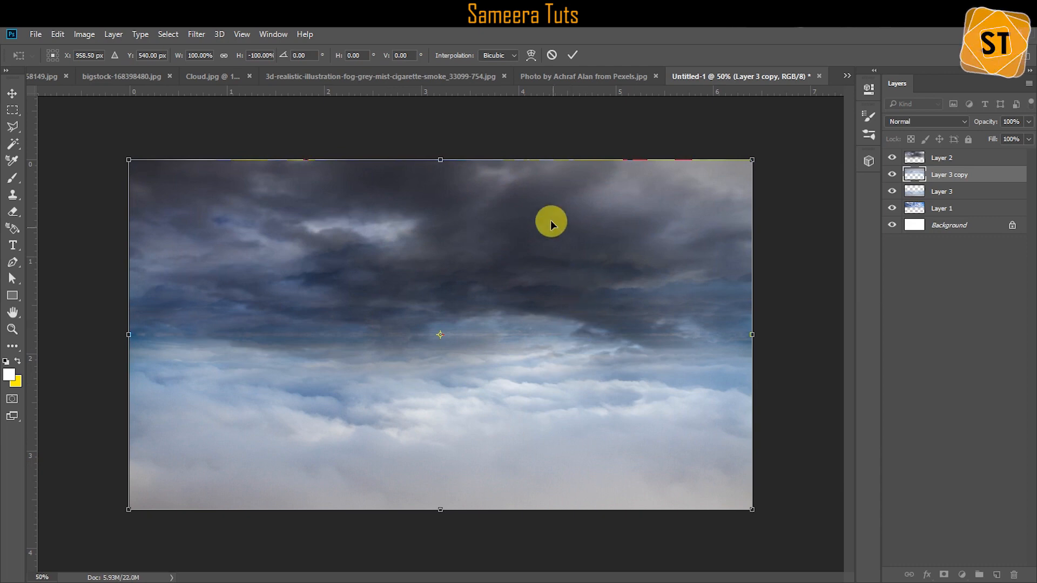
click(571, 55)
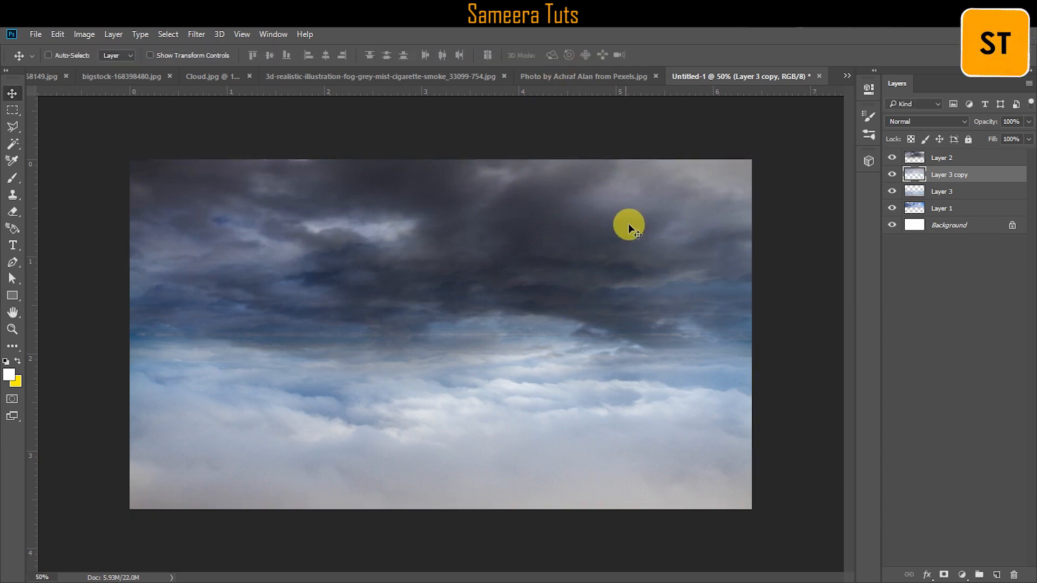
Step: Try Multiply on the flipped cloudscape copy, and set its blend mode to Overlay
click(928, 123)
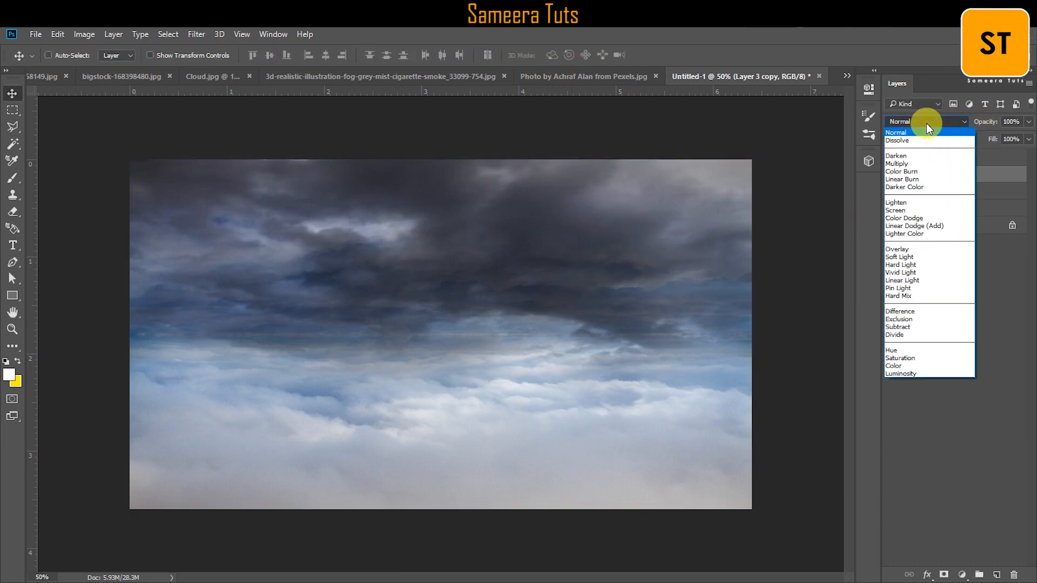
click(927, 163)
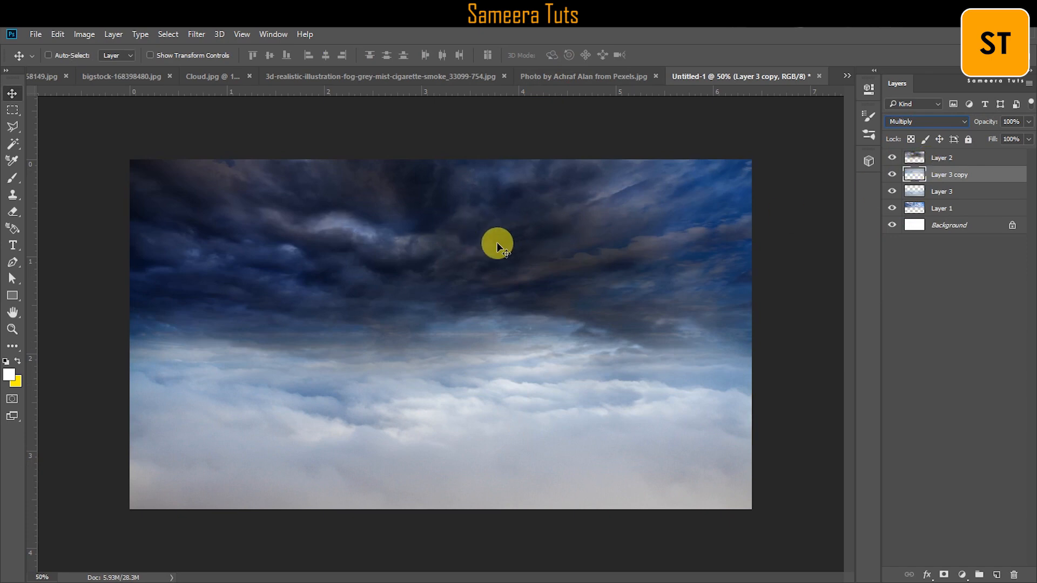
click(925, 124)
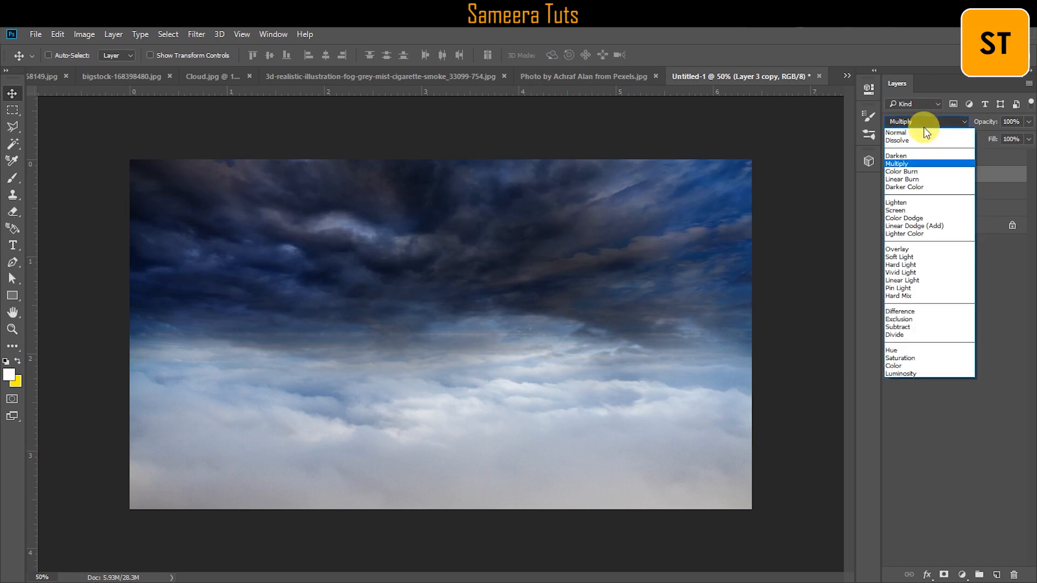
click(924, 249)
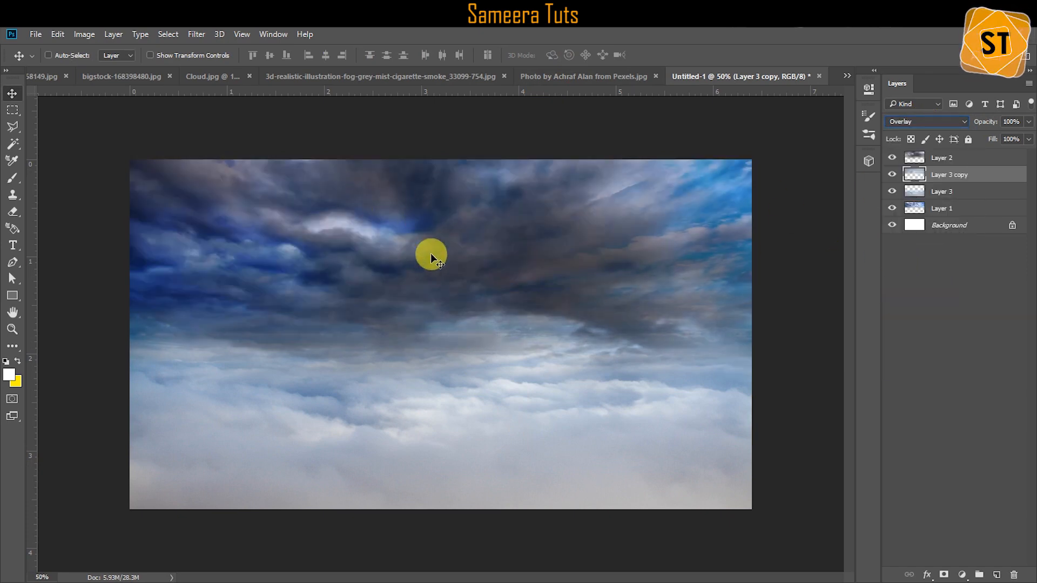
Step: Bring the New York skyline photo in above the flipped cloudscape copy and scale it down to about 26.25%
drag(489, 376, 380, 354)
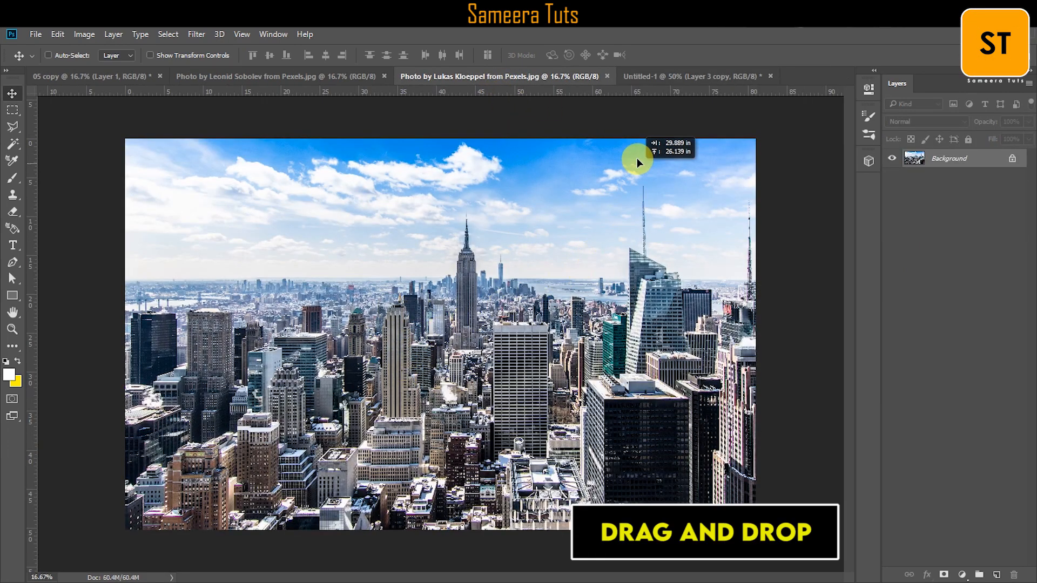
drag(656, 83, 479, 340)
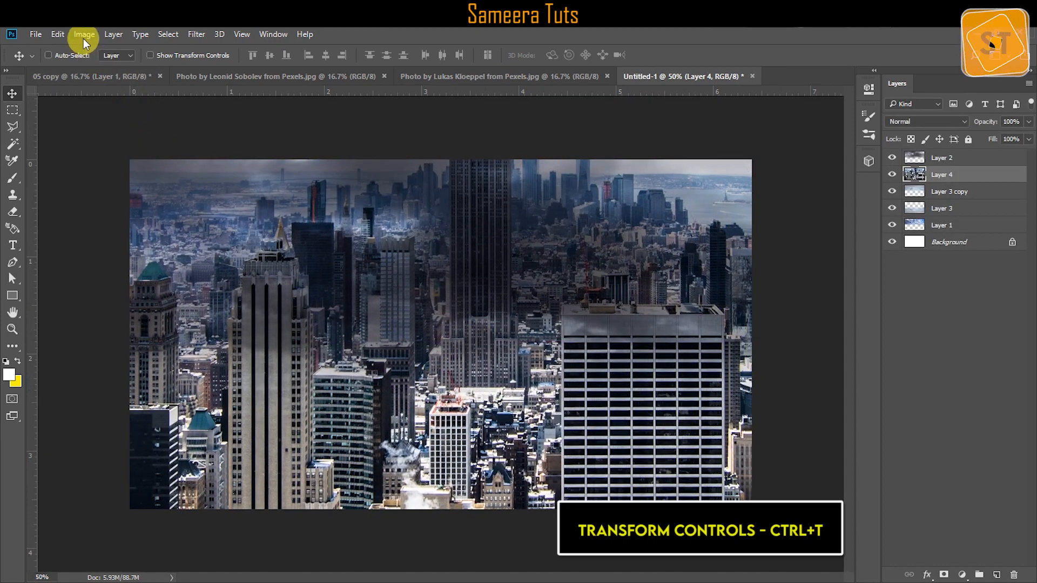
click(57, 34)
click(106, 298)
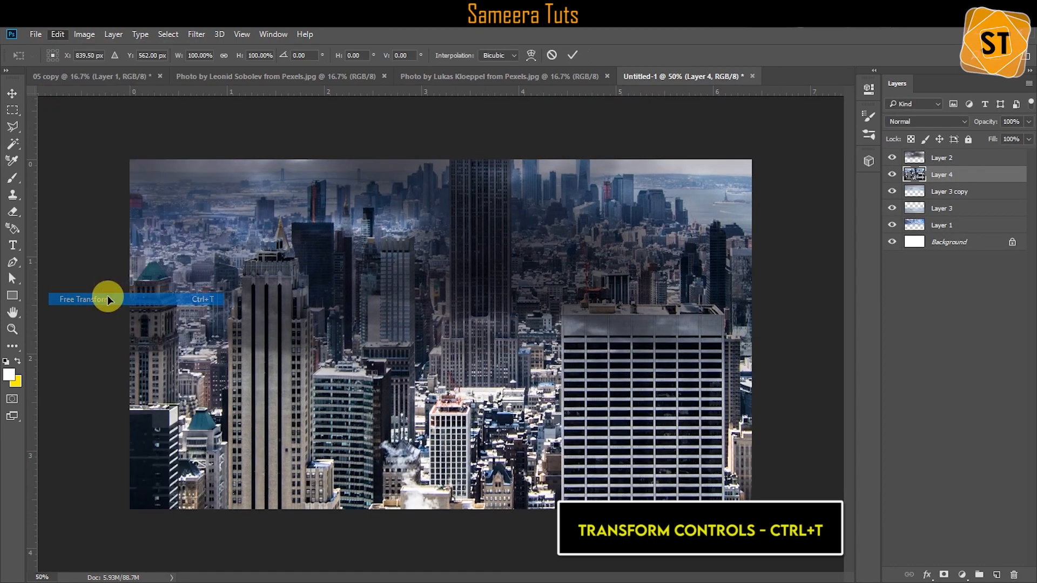
key(ctrl+0)
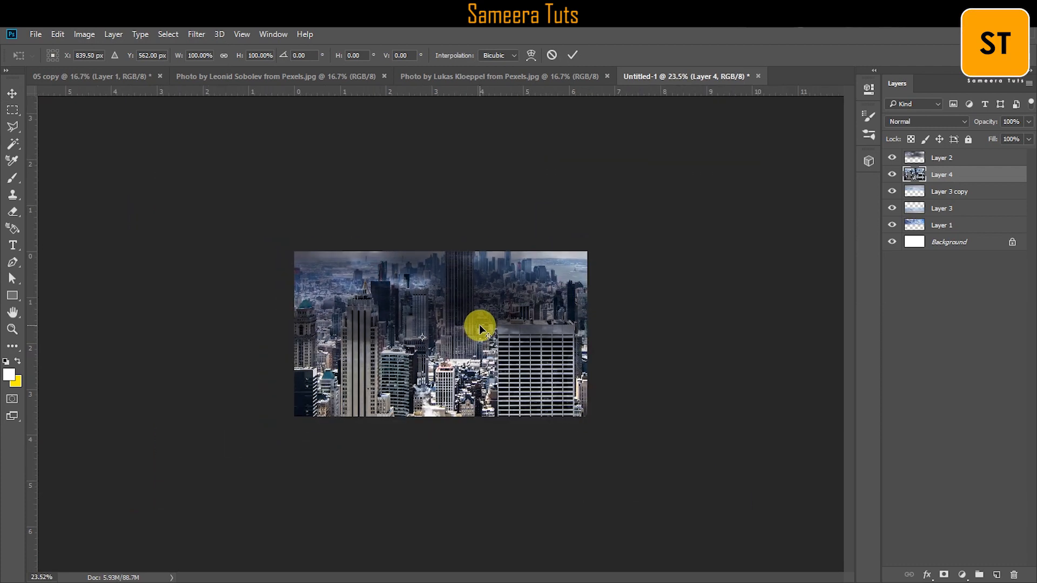
drag(707, 166, 501, 291)
key(ctrl+0)
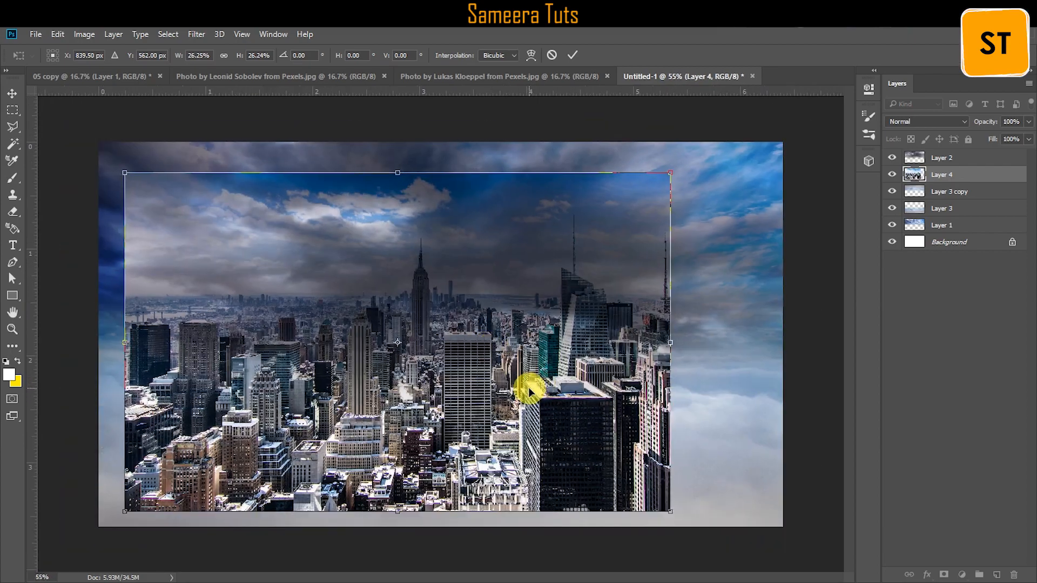
Step: Shrink the skyline layer to about 22.29% and place it near the canvas centre, flush with the lower edge
drag(528, 387, 587, 390)
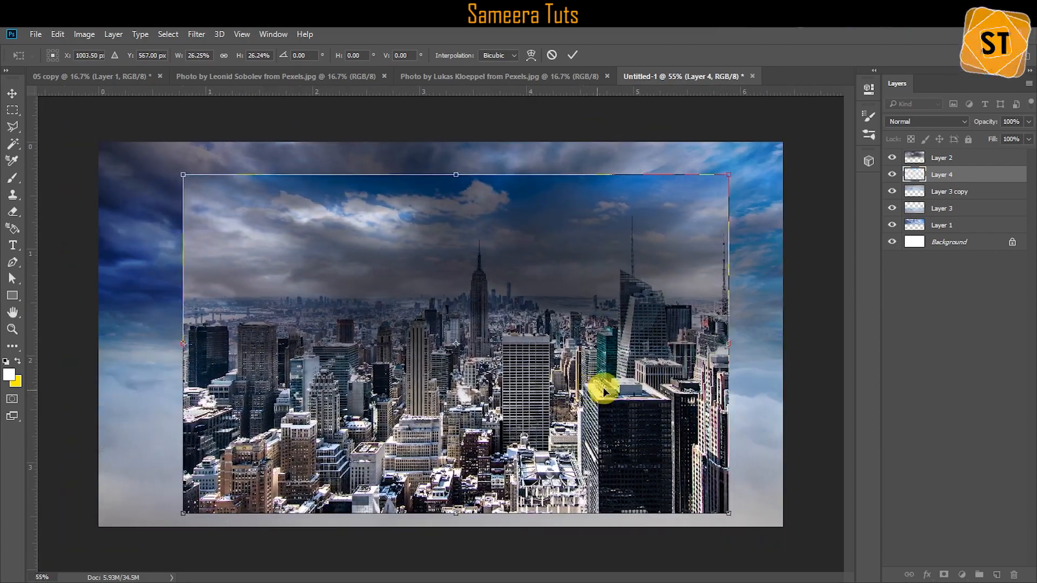
drag(724, 181, 691, 211)
drag(599, 377, 589, 421)
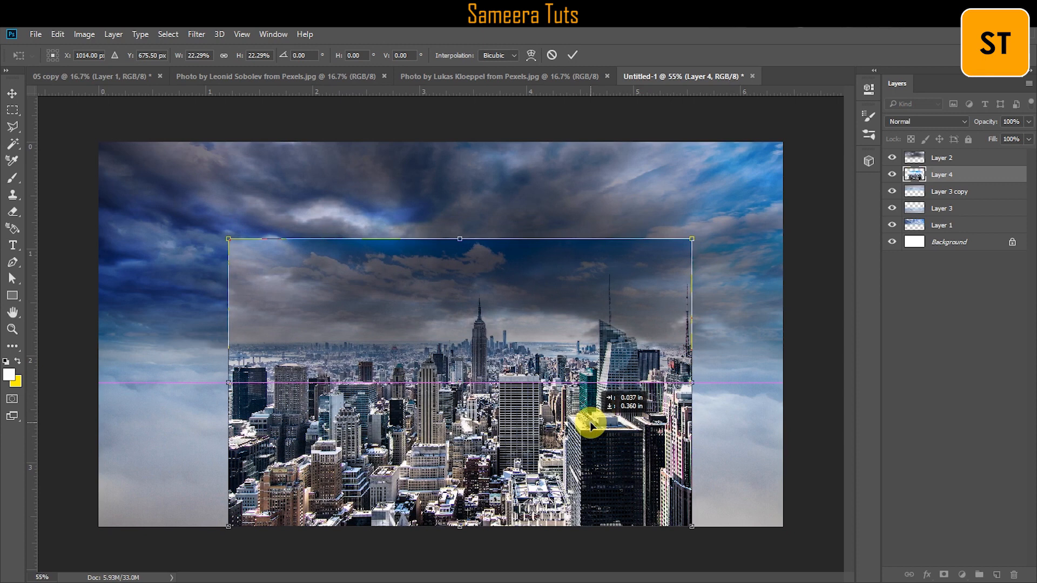
click(572, 54)
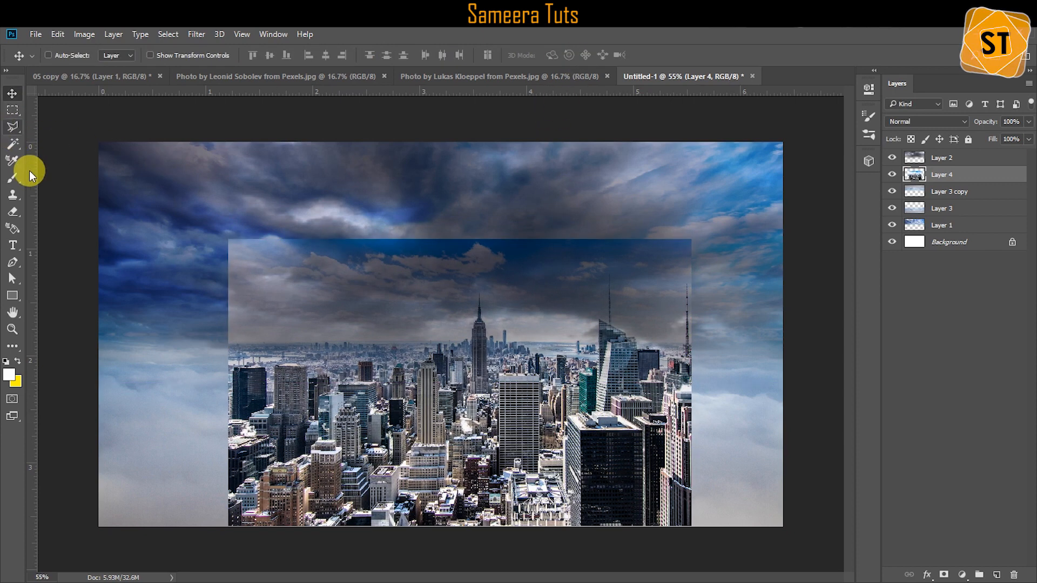
Step: Erase the skyline layer's sky, side edges and lower buildings with the soft 600 px Eraser, leaving distant towers fading into the clouds
click(13, 212)
mouse_move(324, 211)
mouse_down()
mouse_move(227, 218)
mouse_move(155, 443)
mouse_move(173, 495)
mouse_move(190, 260)
mouse_move(436, 183)
mouse_move(609, 187)
mouse_move(435, 162)
mouse_move(468, 155)
mouse_move(398, 166)
mouse_move(565, 160)
mouse_move(371, 162)
mouse_move(706, 224)
mouse_move(736, 416)
mouse_move(764, 476)
mouse_move(736, 463)
mouse_move(755, 476)
mouse_up()
mouse_move(150, 324)
mouse_down()
mouse_move(169, 505)
mouse_move(173, 311)
mouse_move(180, 421)
mouse_move(281, 522)
mouse_up()
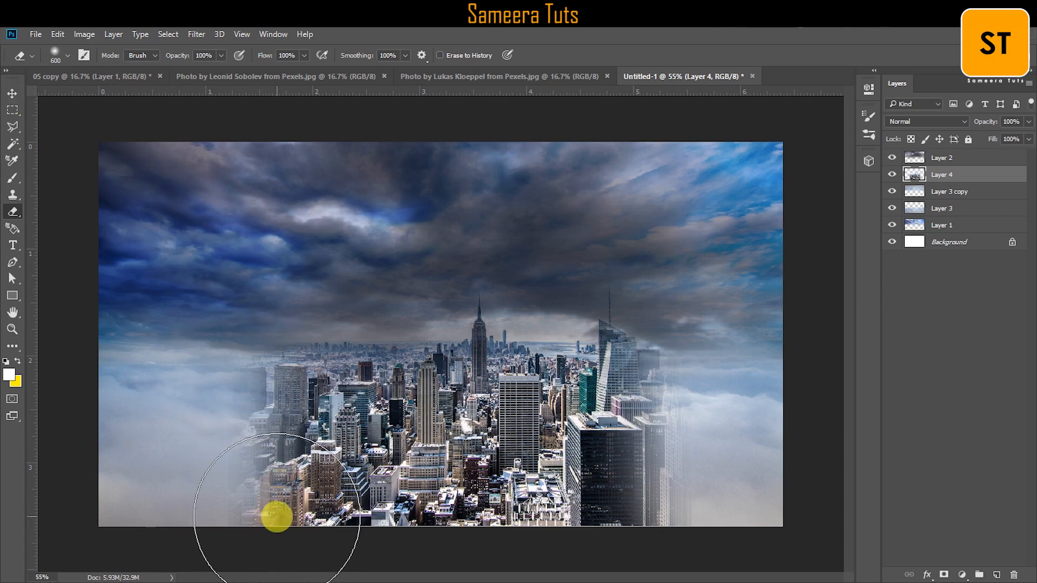
mouse_move(275, 516)
mouse_down()
mouse_move(691, 521)
mouse_move(729, 416)
mouse_move(658, 519)
mouse_move(269, 523)
mouse_move(586, 504)
mouse_move(266, 502)
mouse_move(675, 489)
mouse_move(694, 313)
mouse_move(637, 470)
mouse_move(545, 454)
mouse_move(460, 518)
mouse_move(400, 514)
mouse_move(282, 377)
mouse_move(324, 276)
mouse_move(561, 476)
mouse_move(661, 503)
mouse_up()
click(13, 93)
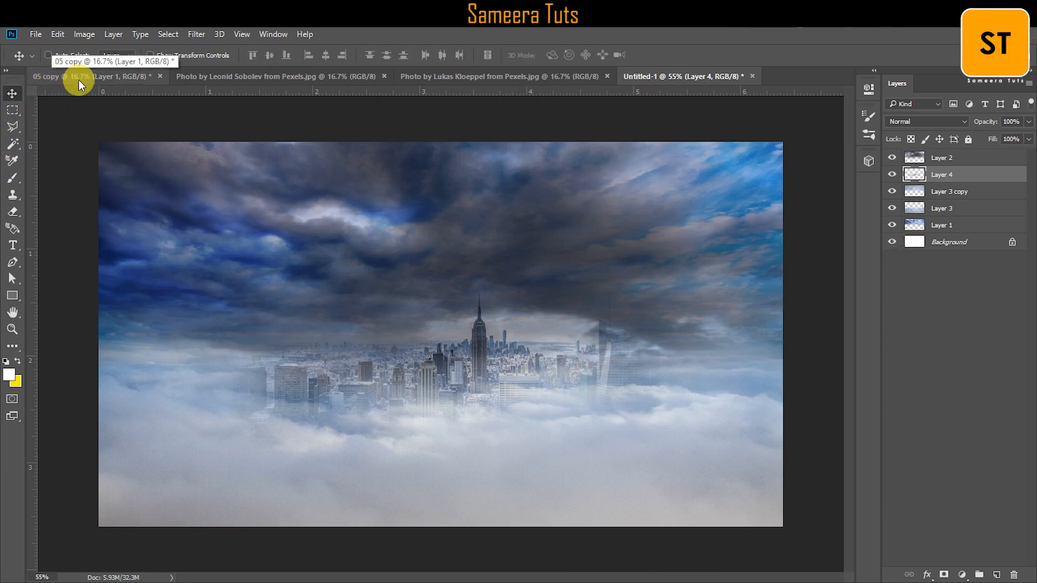
Step: Bring the cutout of two girls and a rock from the 05 copy document in above the skyline layer
click(112, 82)
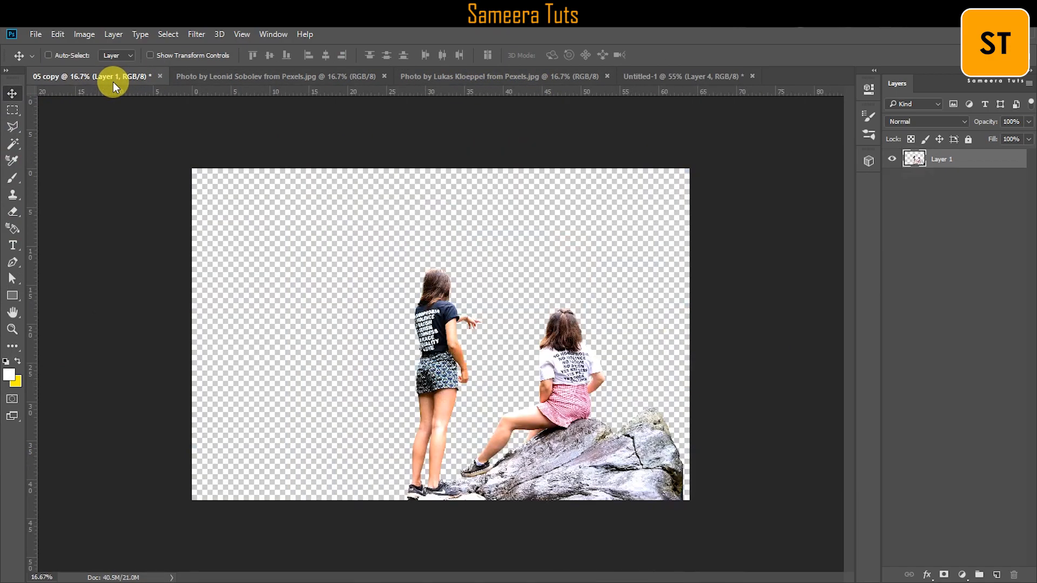
drag(484, 341, 482, 285)
drag(293, 415, 345, 413)
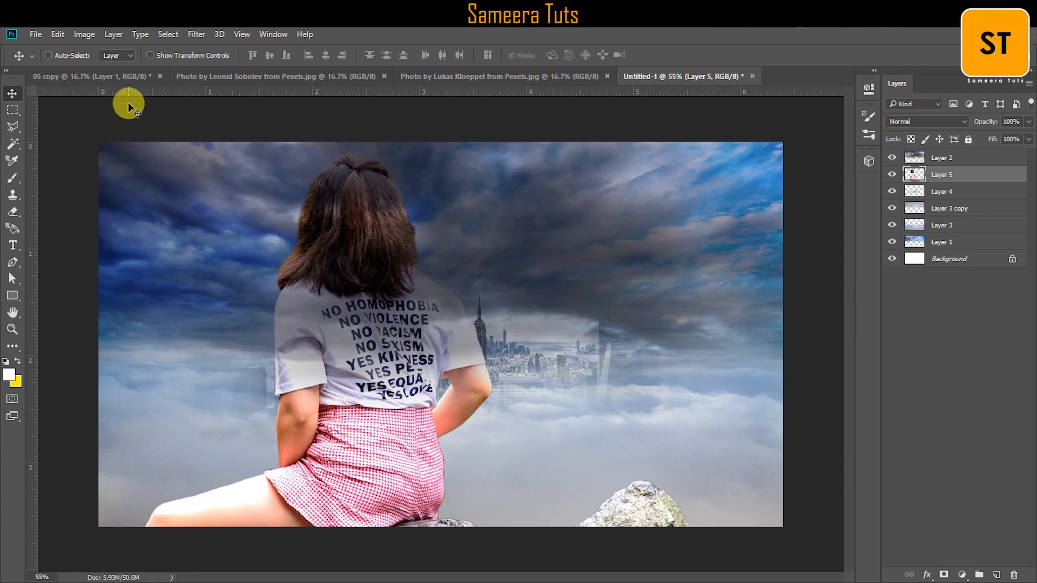
Step: Scale the girls-and-rock layer down to about 34.09% and move it into the canvas's lower-left corner
click(56, 35)
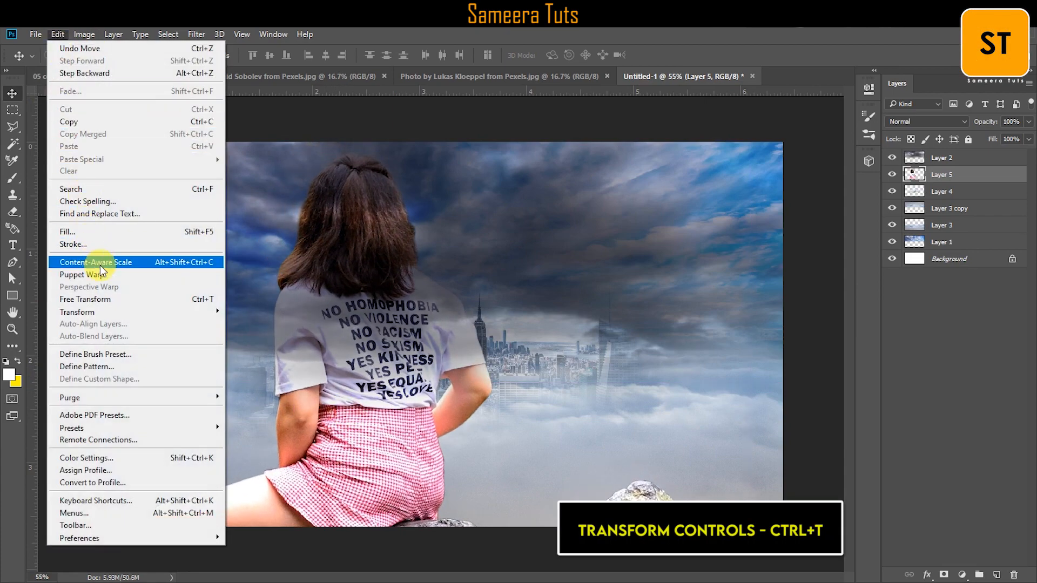
click(107, 300)
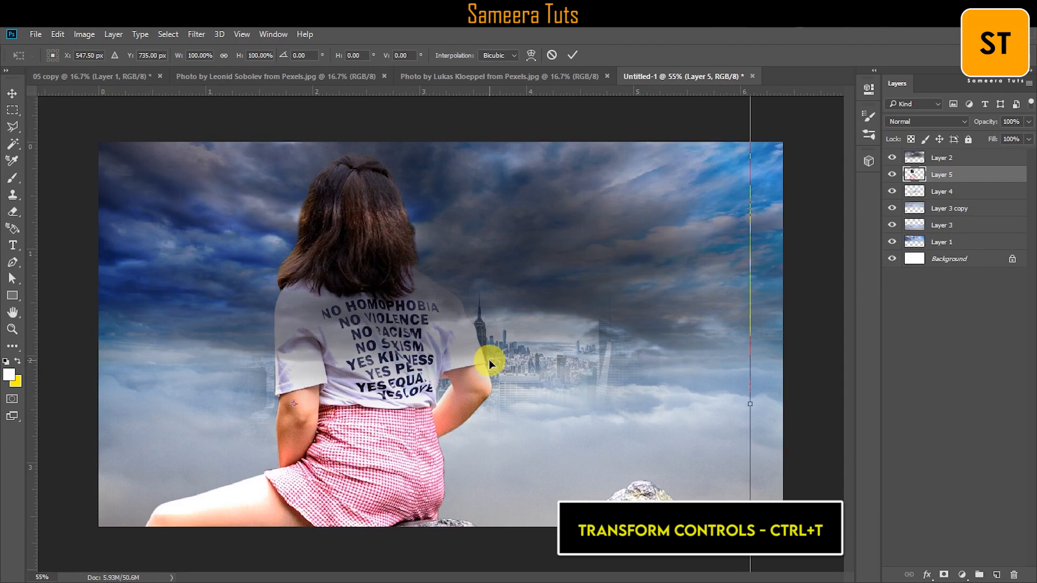
key(ctrl+0)
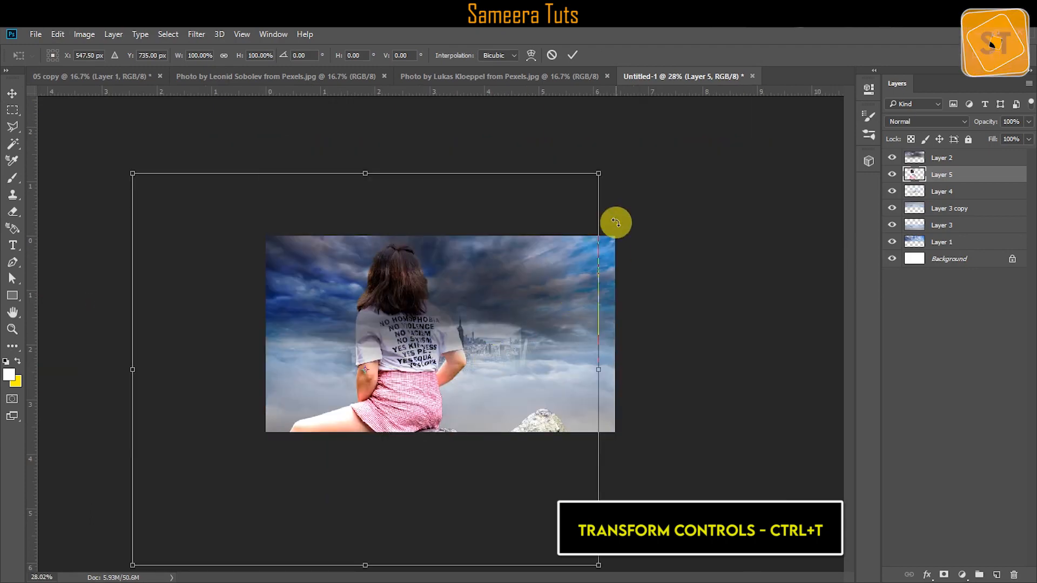
drag(589, 182, 474, 317)
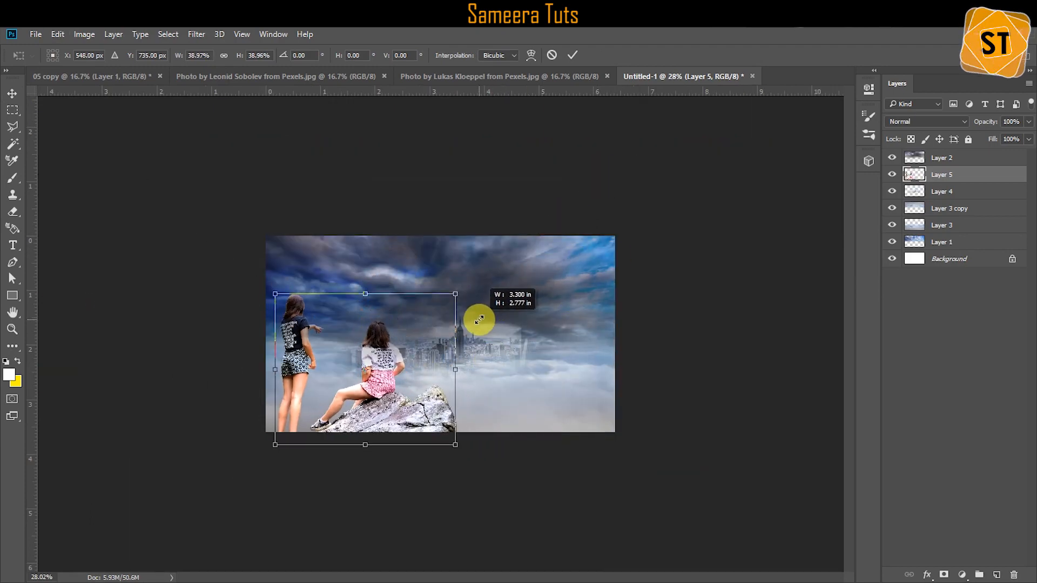
drag(416, 393, 406, 377)
drag(443, 284, 425, 299)
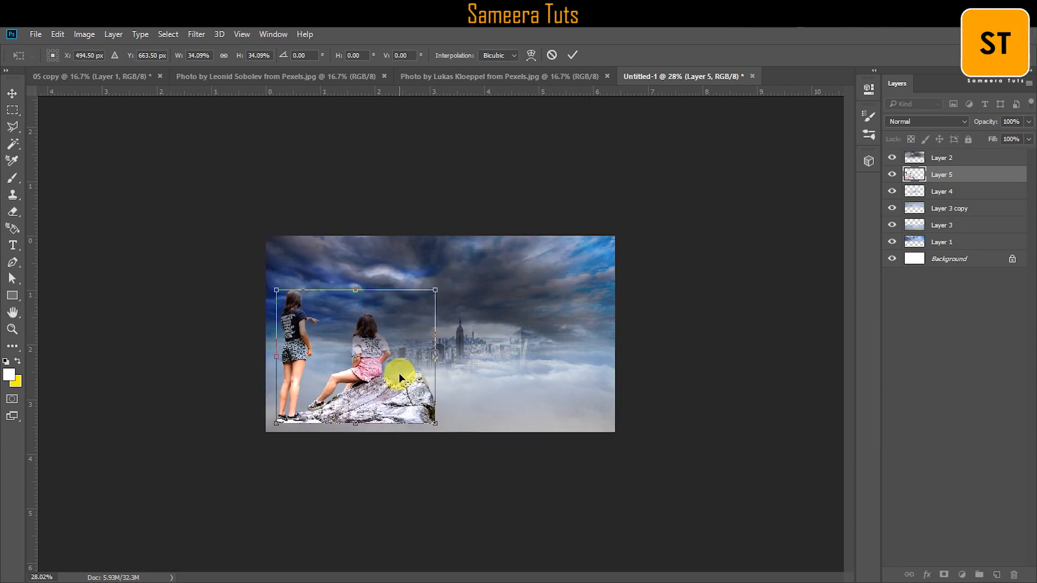
drag(399, 373, 392, 389)
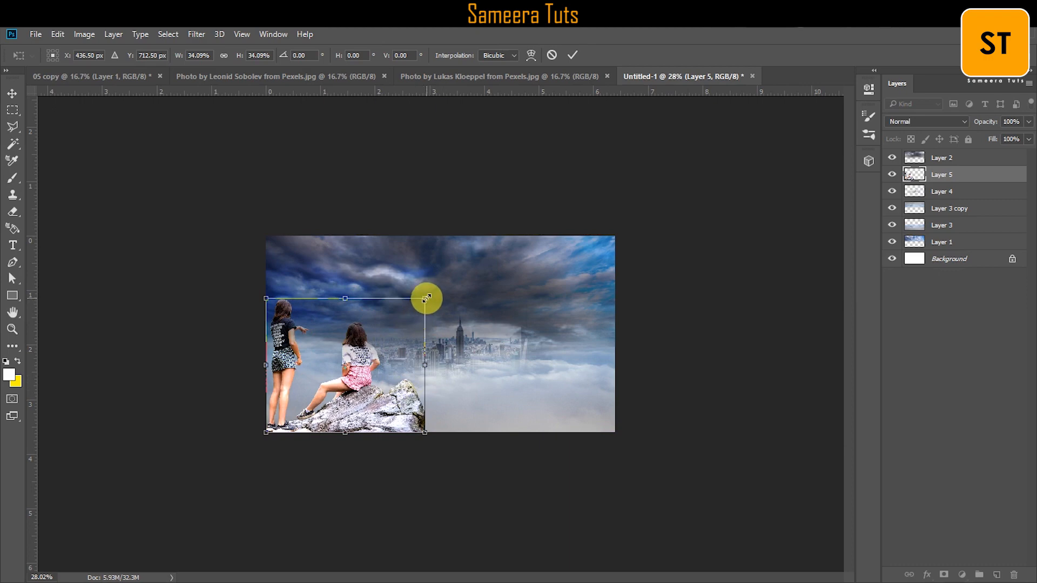
Step: Enlarge the girls-and-rock layer slightly to about 3.01 x 2.54 in, keeping it in the lower-left corner, and apply the transform
drag(424, 298, 427, 295)
drag(381, 388, 352, 400)
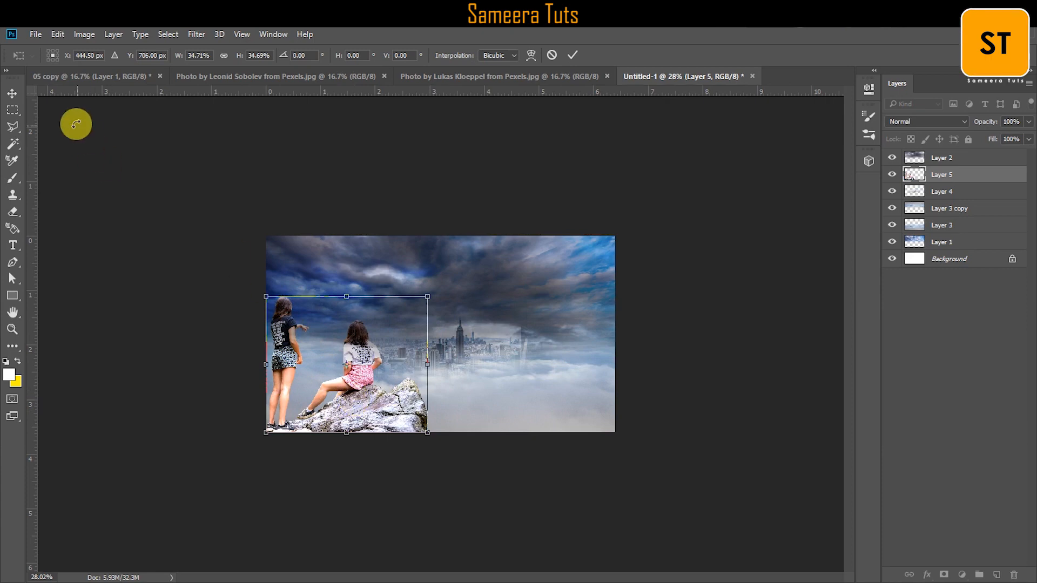
drag(428, 293, 431, 291)
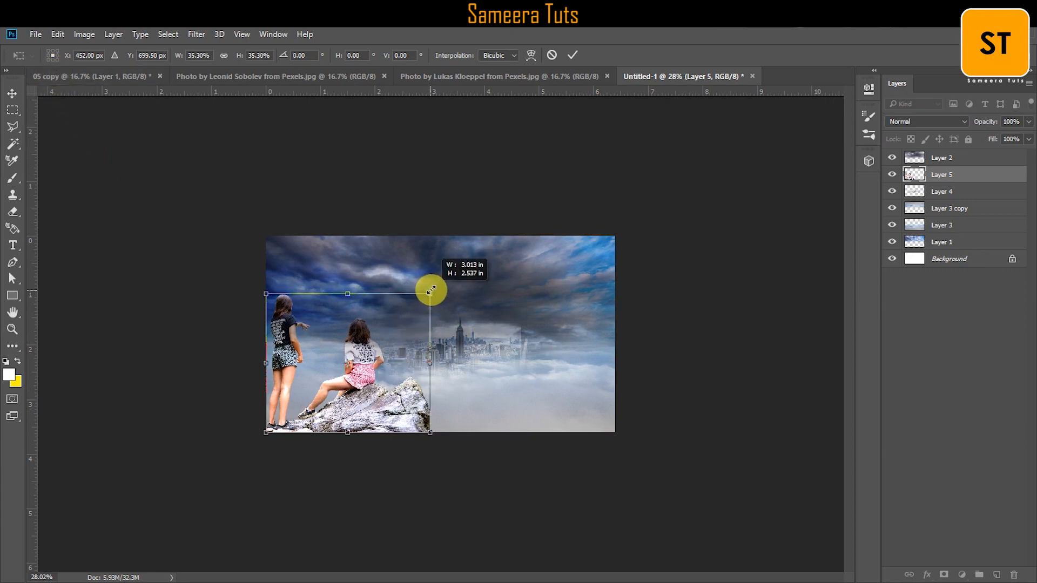
click(572, 55)
key(ctrl+plus)
key(ctrl+plus)
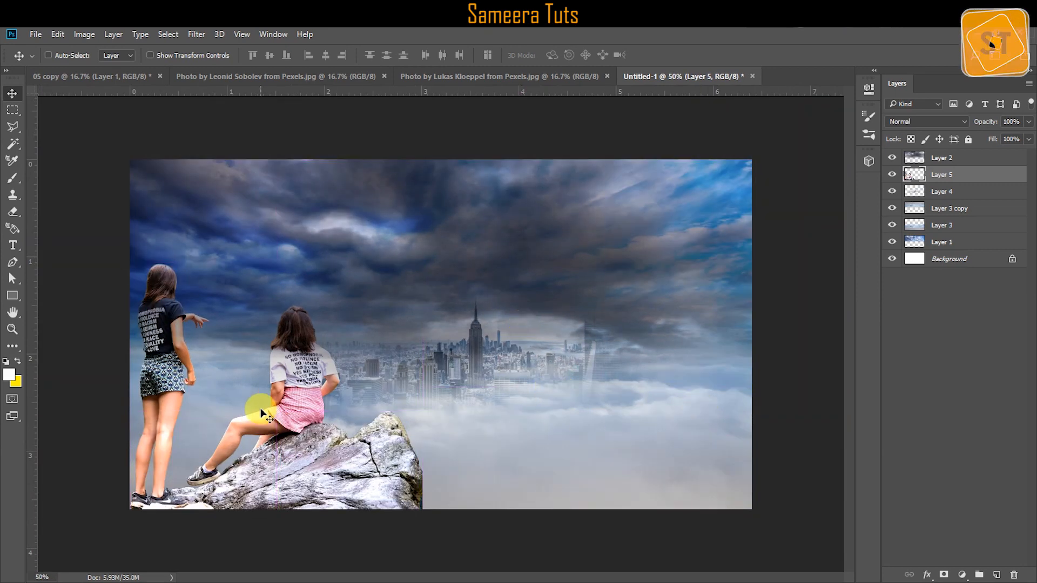
mouse_move(911, 176)
mouse_down()
mouse_move(912, 155)
mouse_move(922, 175)
mouse_up()
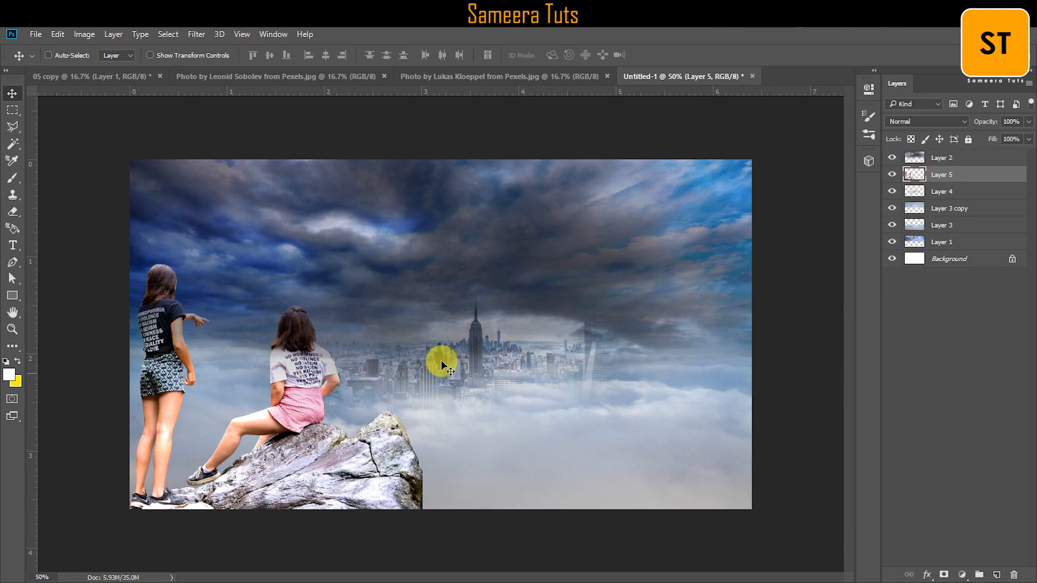
Step: Apply a Brightness/Contrast adjustment to the city skyline layer with brightness about 37 and contrast about 66
click(916, 197)
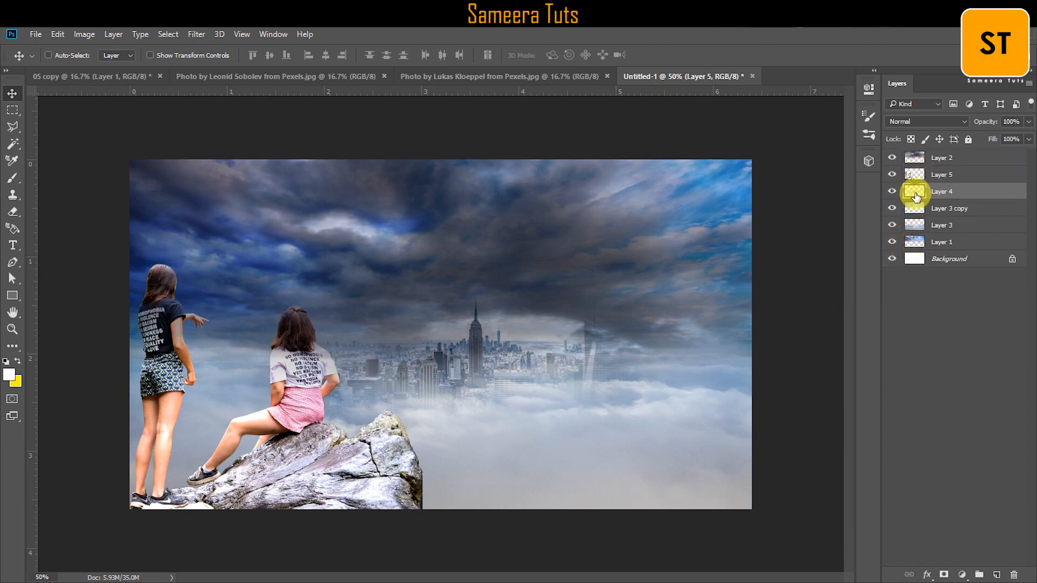
click(892, 192)
click(892, 192)
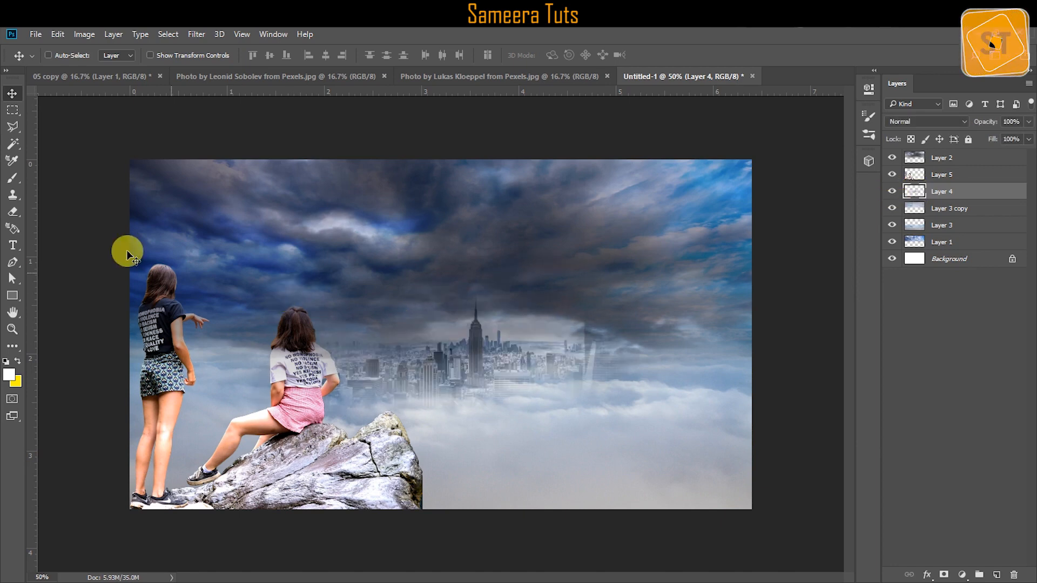
click(85, 34)
mouse_move(94, 67)
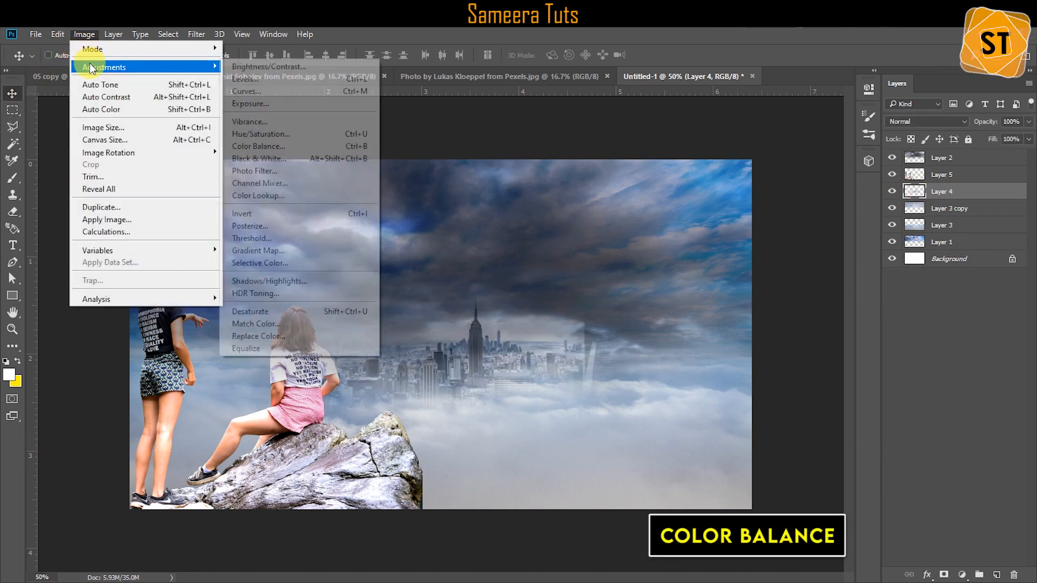
click(252, 66)
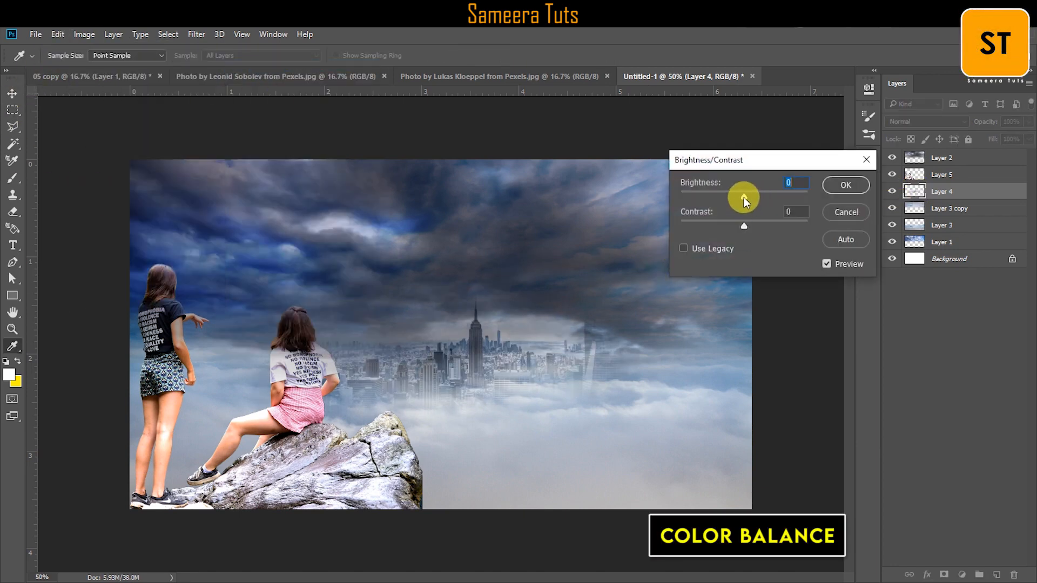
drag(743, 197, 795, 228)
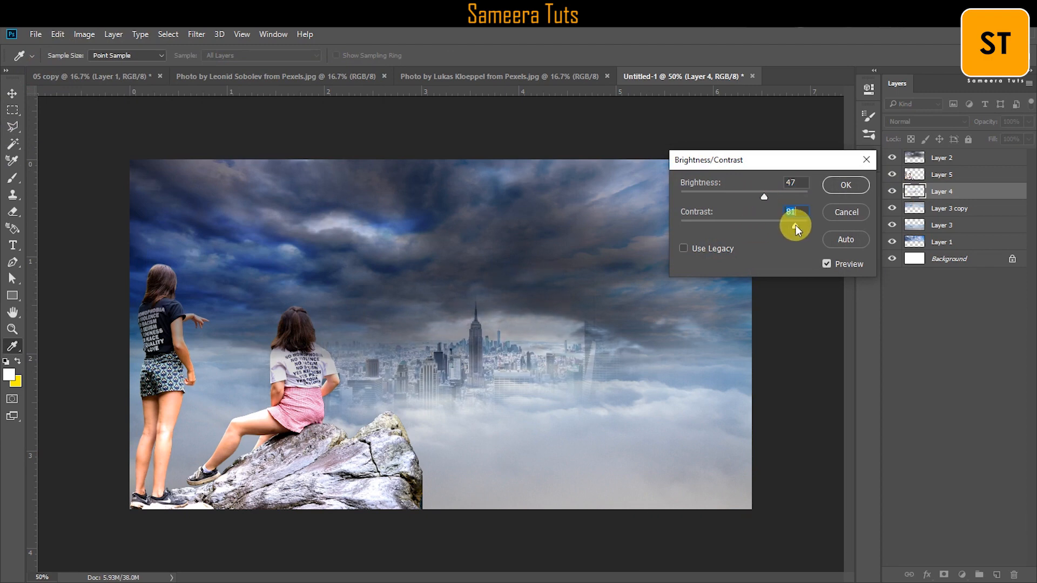
mouse_move(763, 197)
mouse_down()
mouse_move(713, 197)
mouse_move(771, 198)
mouse_up()
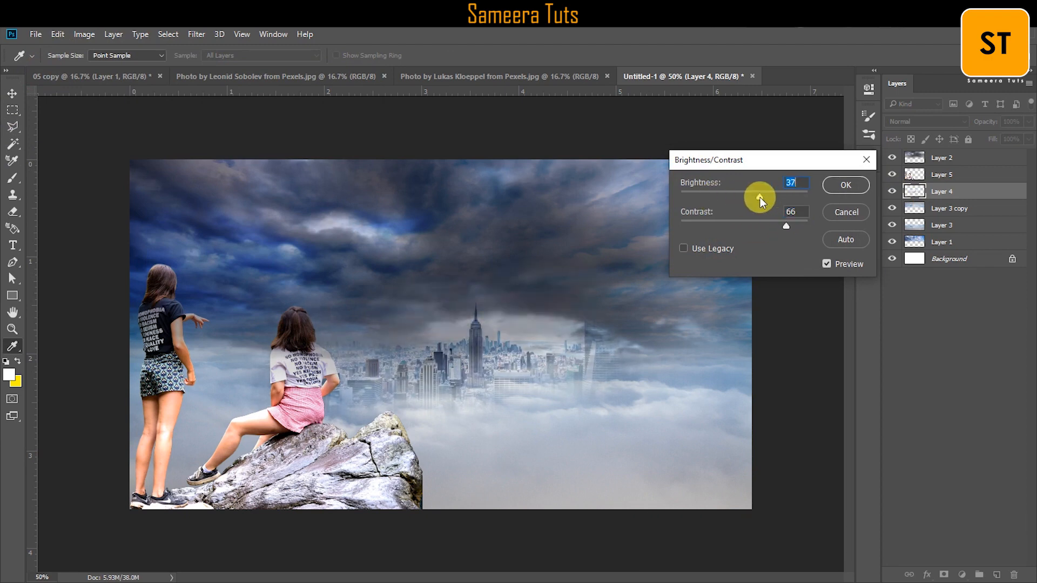
click(832, 185)
key(v)
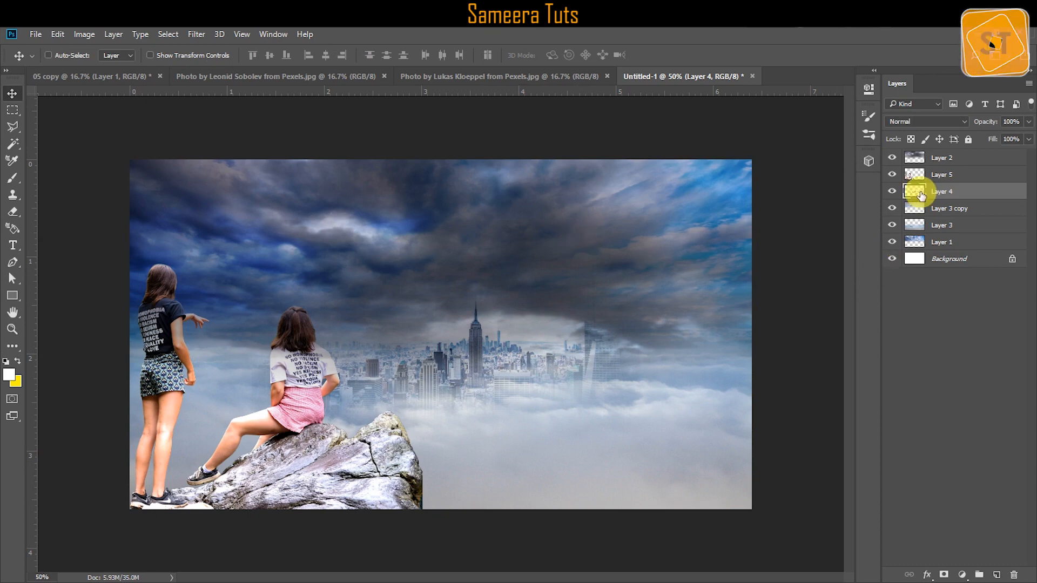
Step: Color-balance the midtones of the girls-and-rock layer toward cyan and blue, at about -46, 0, +70
click(910, 172)
click(892, 174)
click(892, 174)
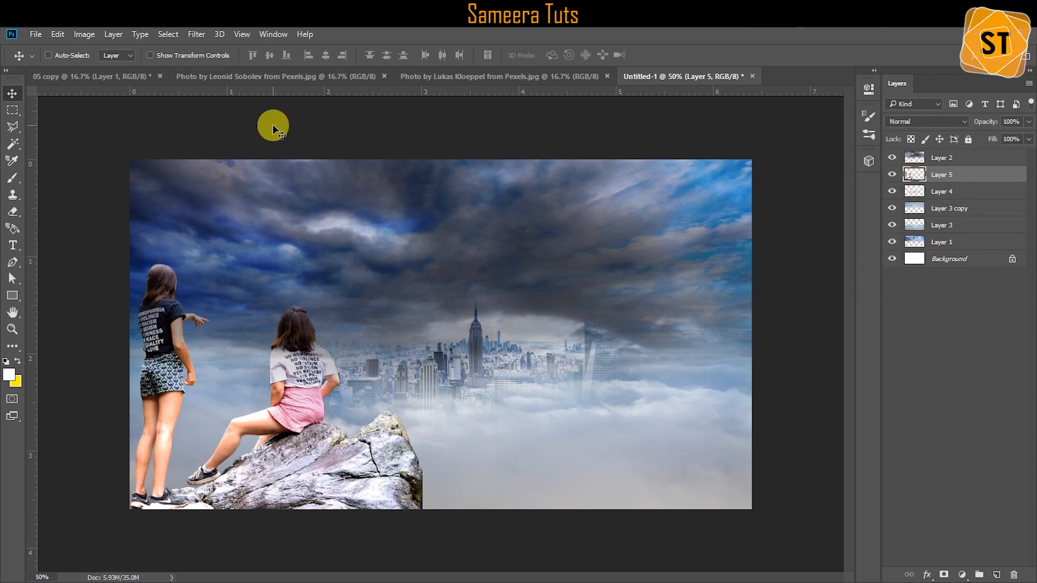
click(85, 34)
mouse_move(92, 64)
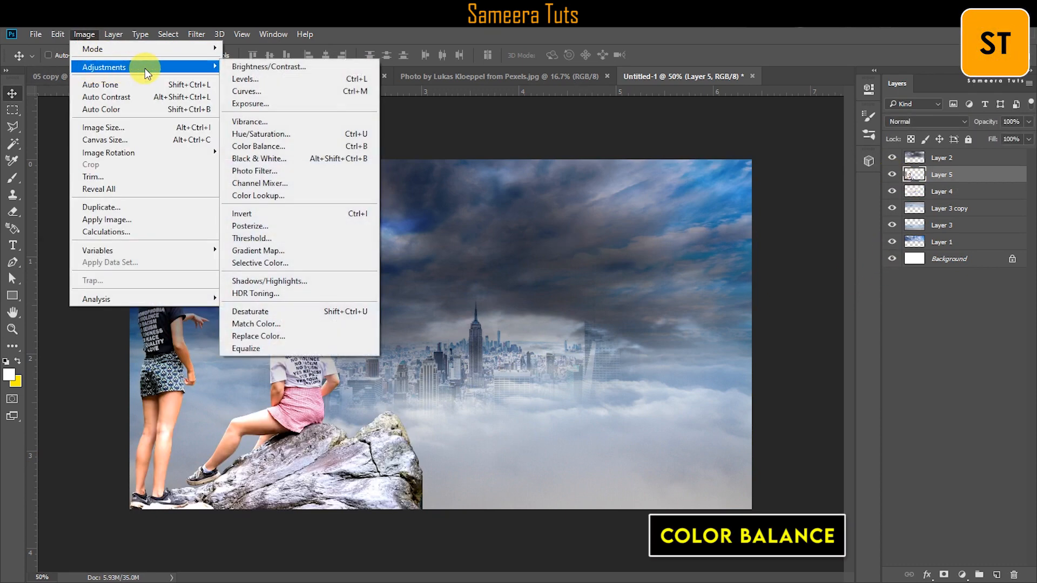
click(267, 146)
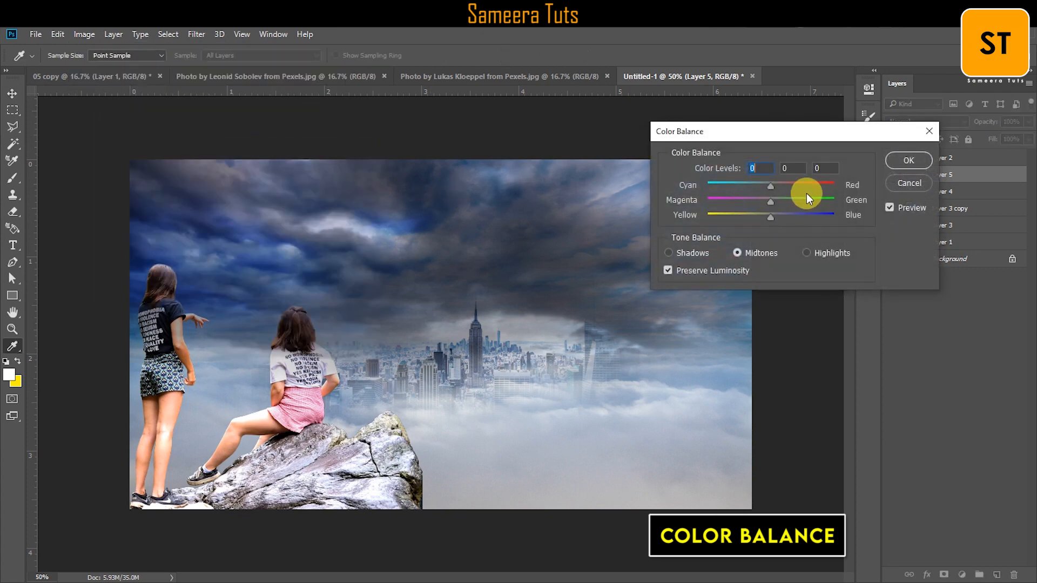
drag(770, 186, 745, 187)
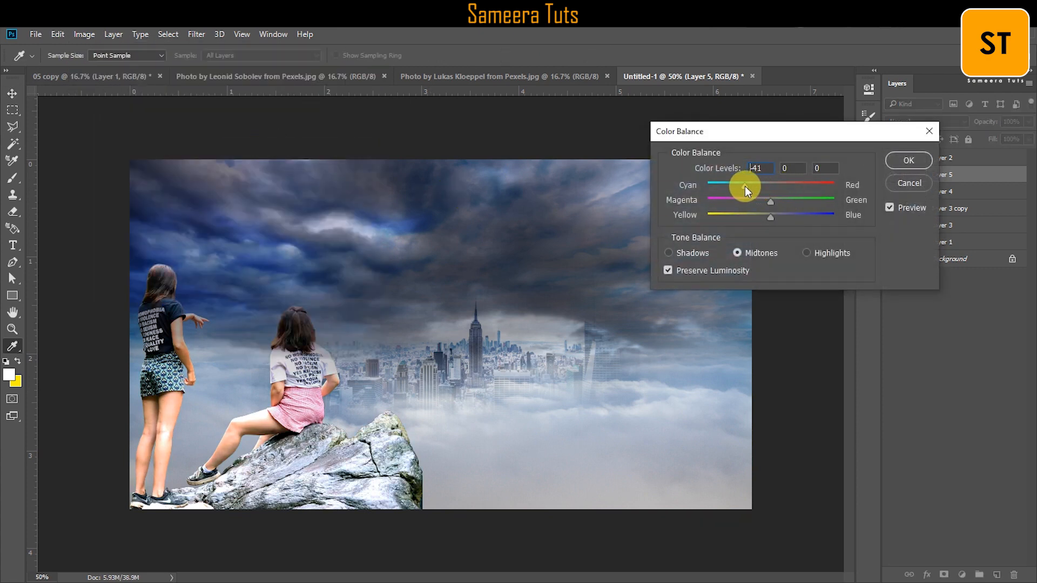
drag(769, 219, 815, 219)
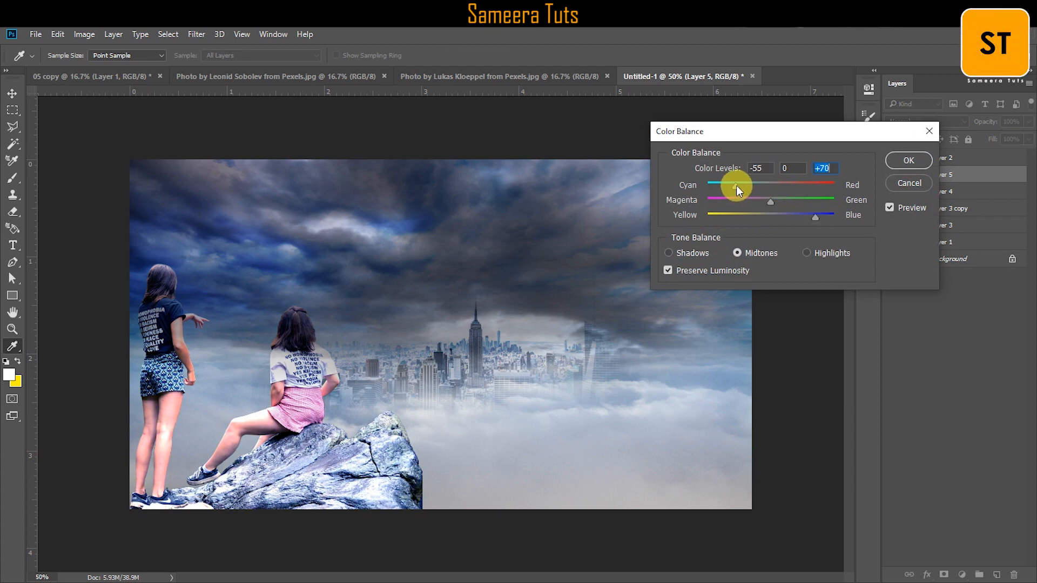
drag(740, 184, 748, 187)
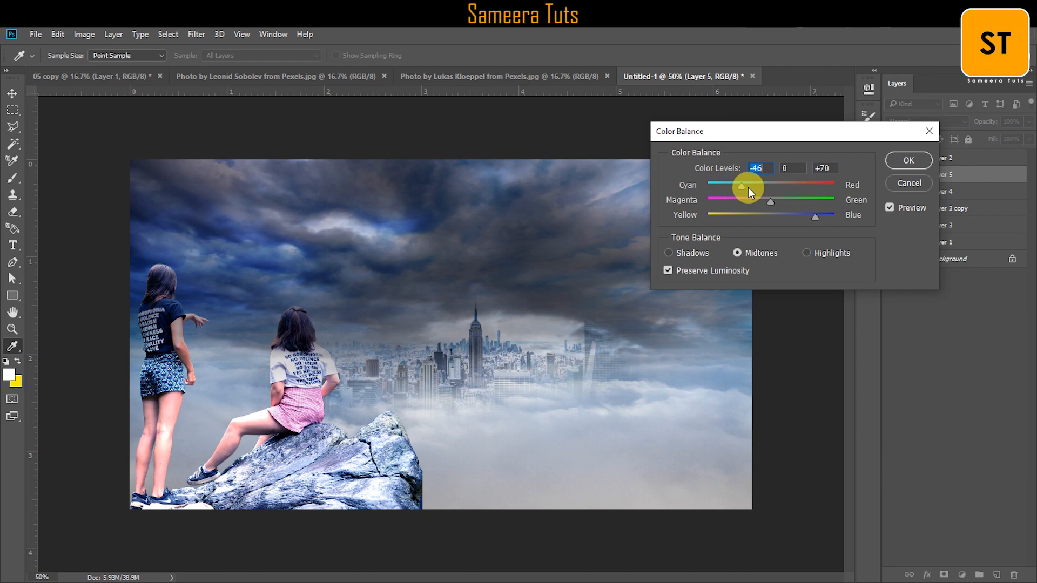
click(900, 165)
Step: Add a Solid Color fill layer in dark navy 00101e above the top cloud layer
click(916, 159)
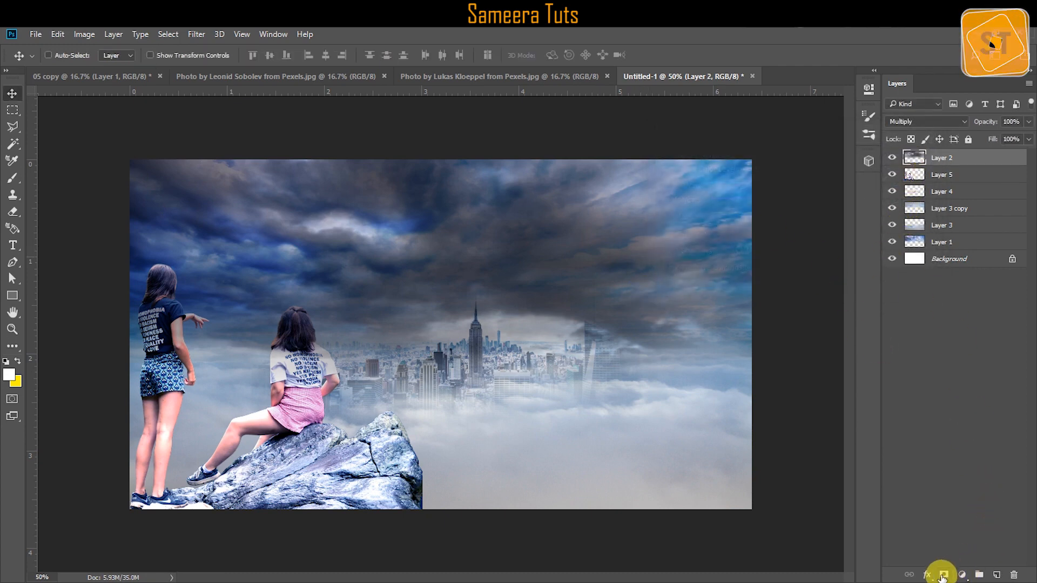
click(962, 576)
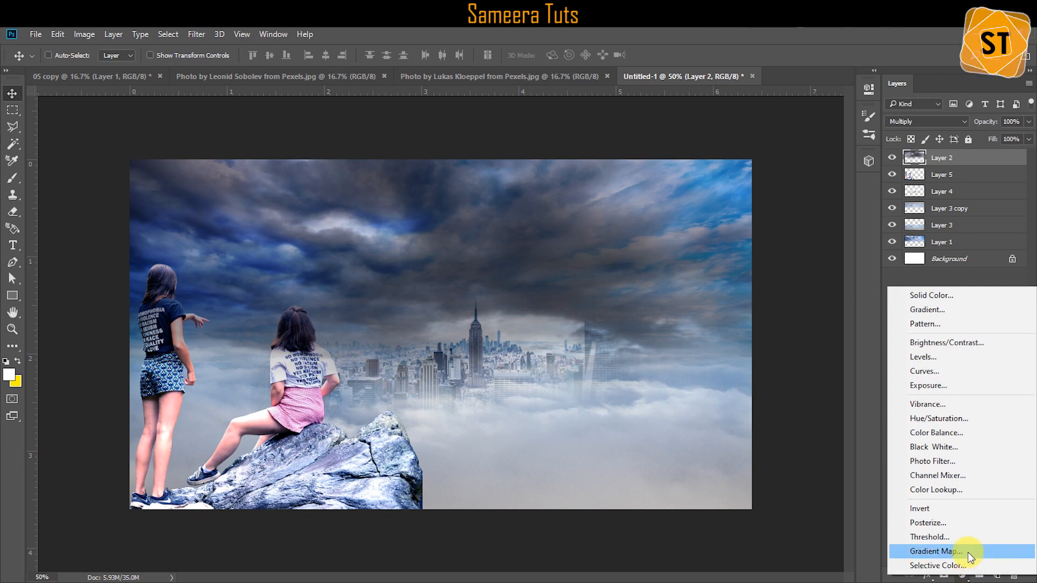
click(937, 299)
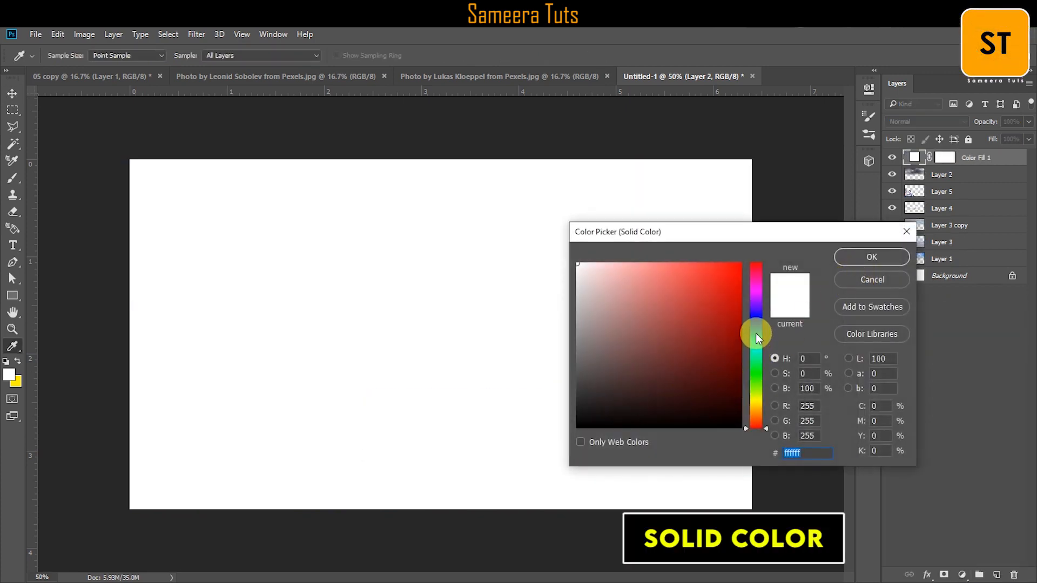
click(756, 330)
drag(757, 332, 757, 336)
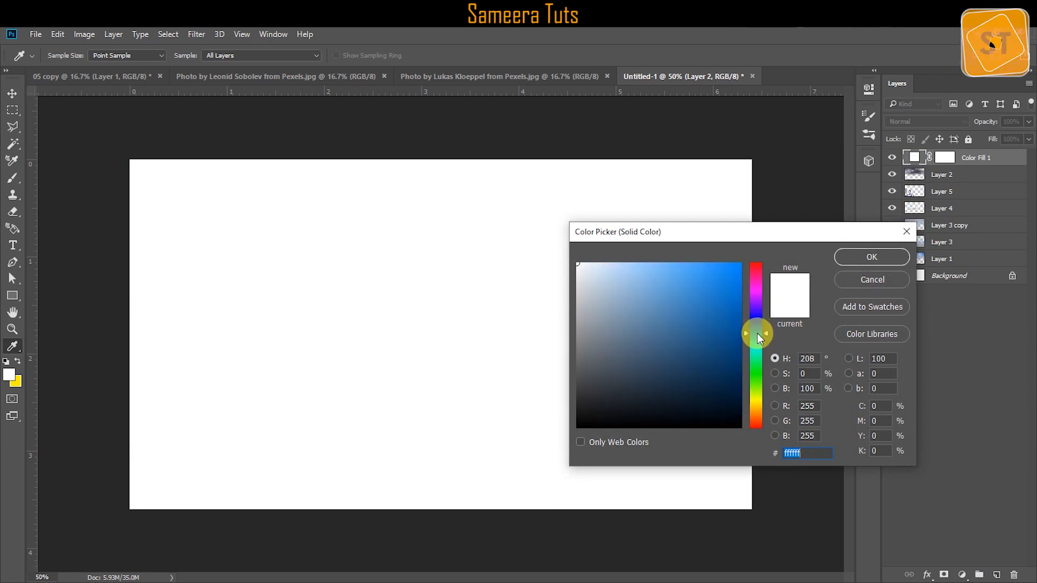
drag(736, 394, 739, 409)
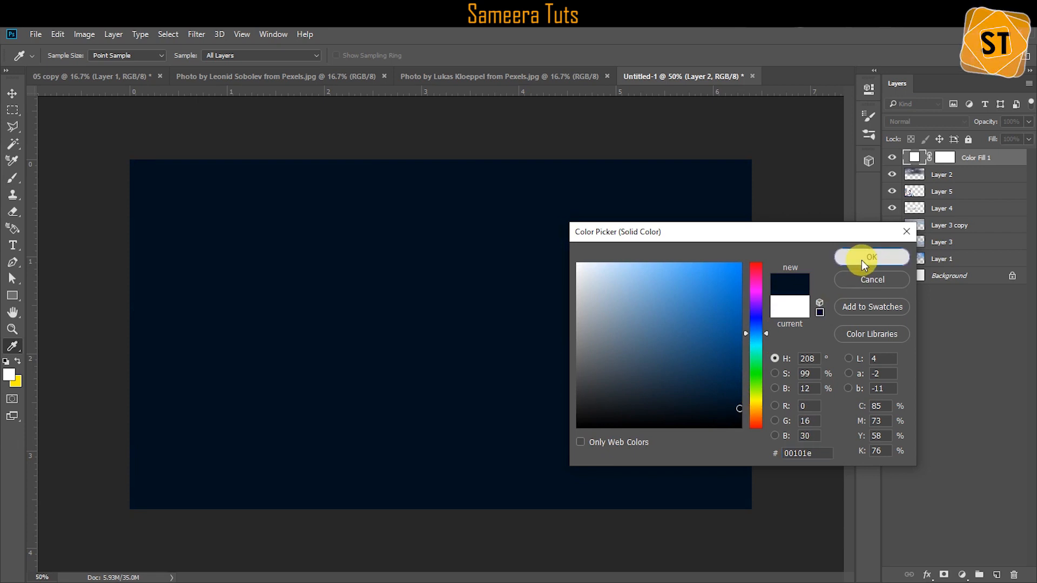
click(869, 258)
key(v)
Step: Set the navy color fill layer's blending mode to Lighten and check its effect on the image
click(927, 121)
click(912, 202)
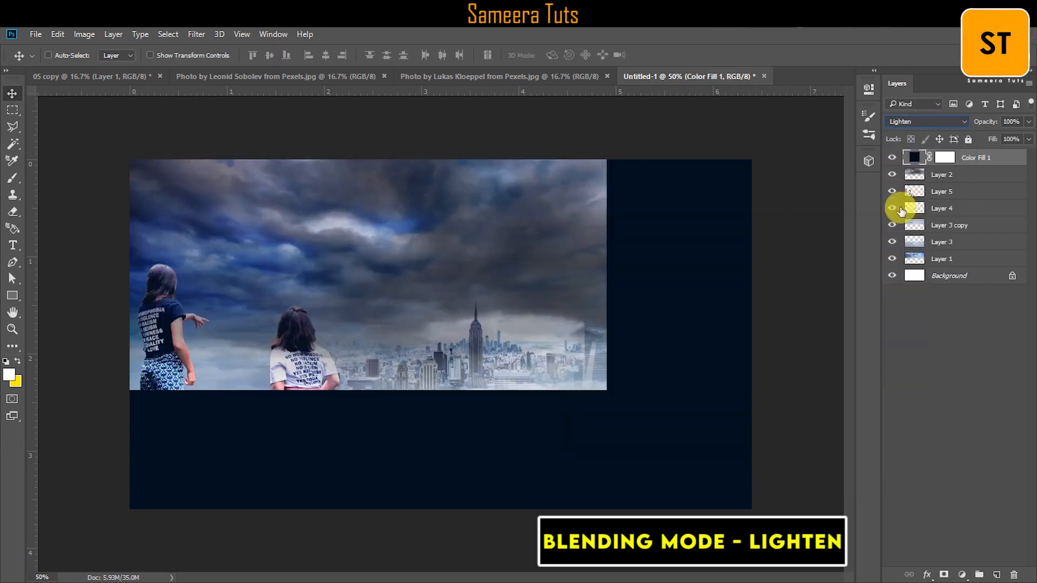
click(893, 160)
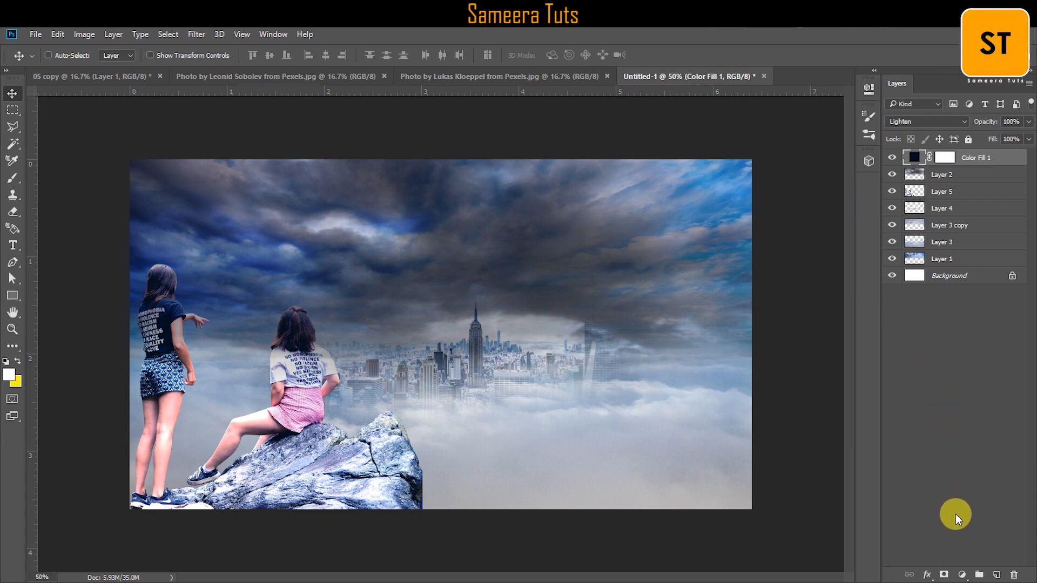
Step: Add a Color Balance adjustment layer on top and shift its midtones slightly toward cyan and blue
click(961, 575)
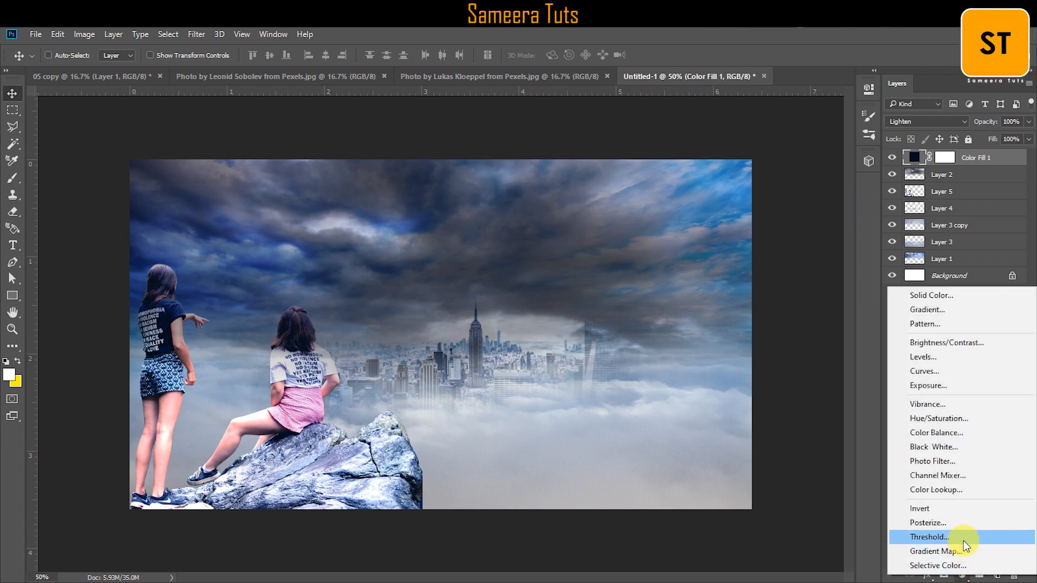
click(961, 442)
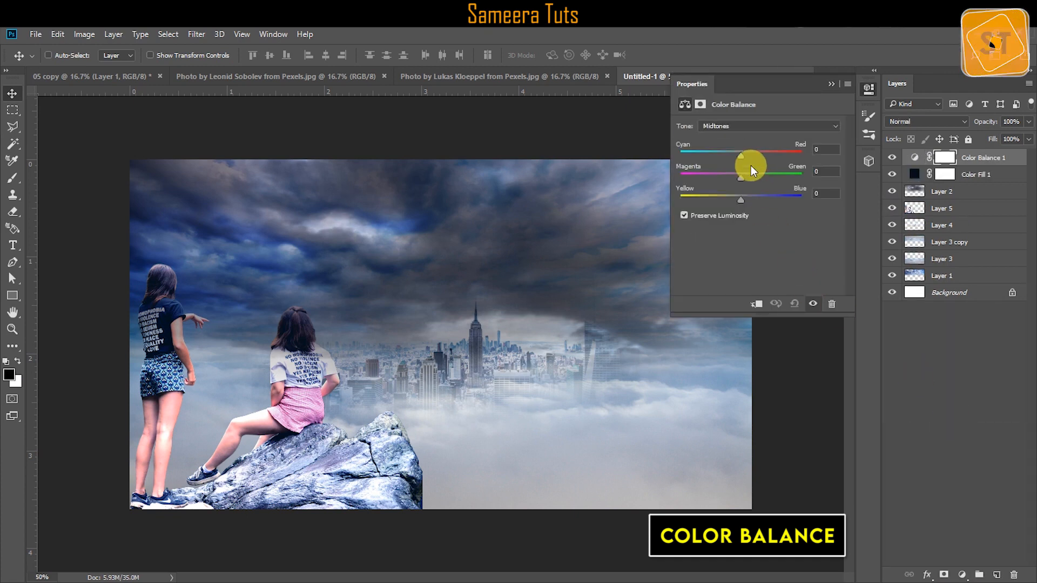
drag(740, 155, 737, 157)
drag(741, 199, 746, 200)
click(867, 89)
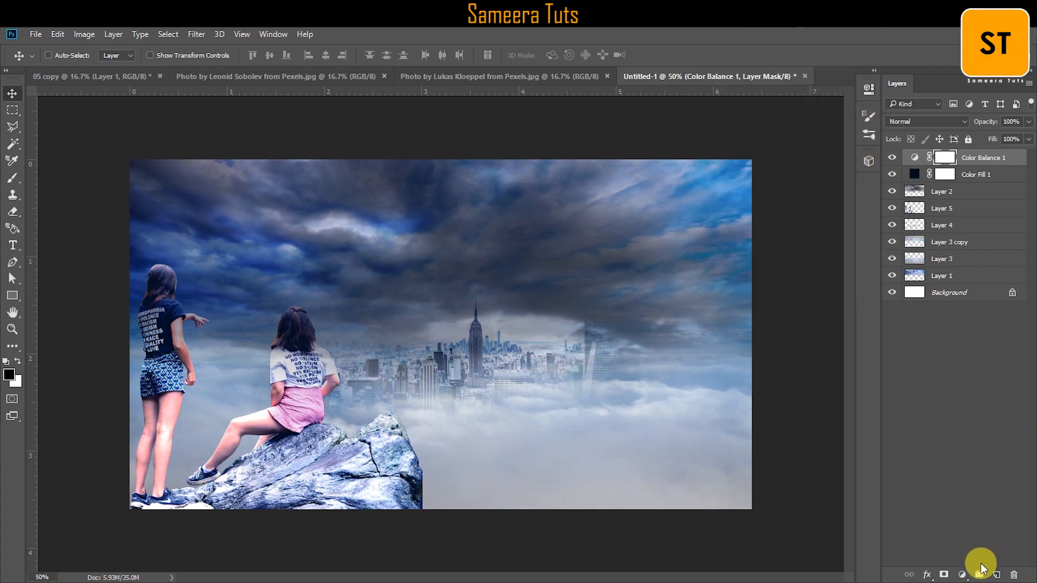
Step: Start a Gradient fill layer on top with the white Color to Transparent gradient, Radial style and Reverse enabled
click(961, 574)
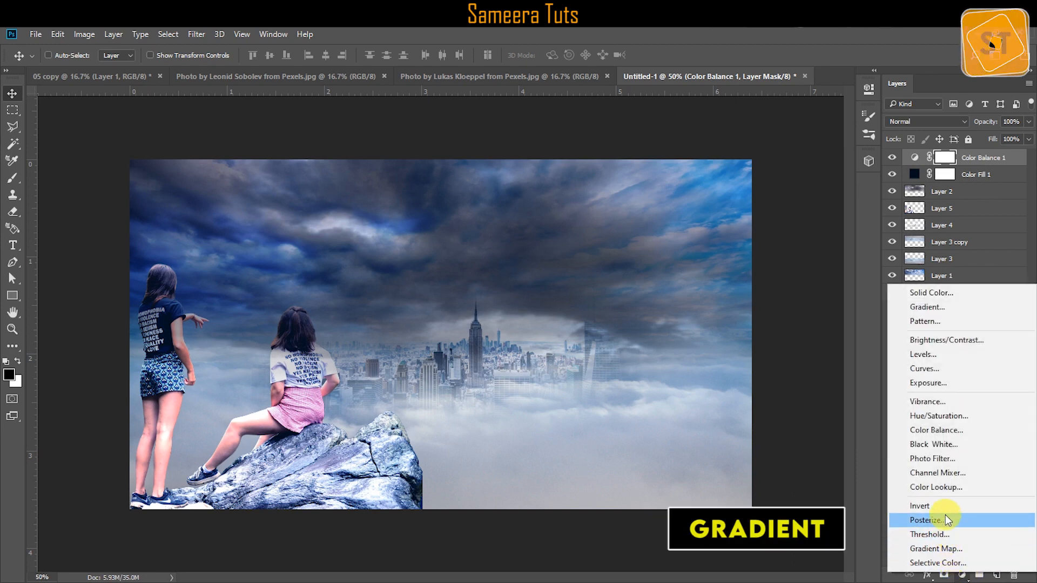
click(942, 311)
click(707, 186)
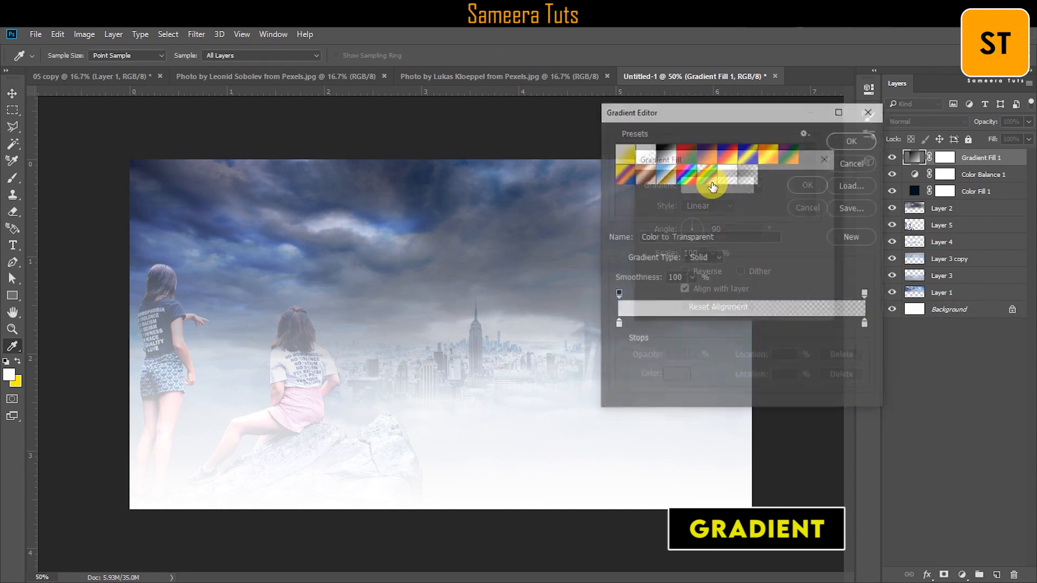
click(853, 141)
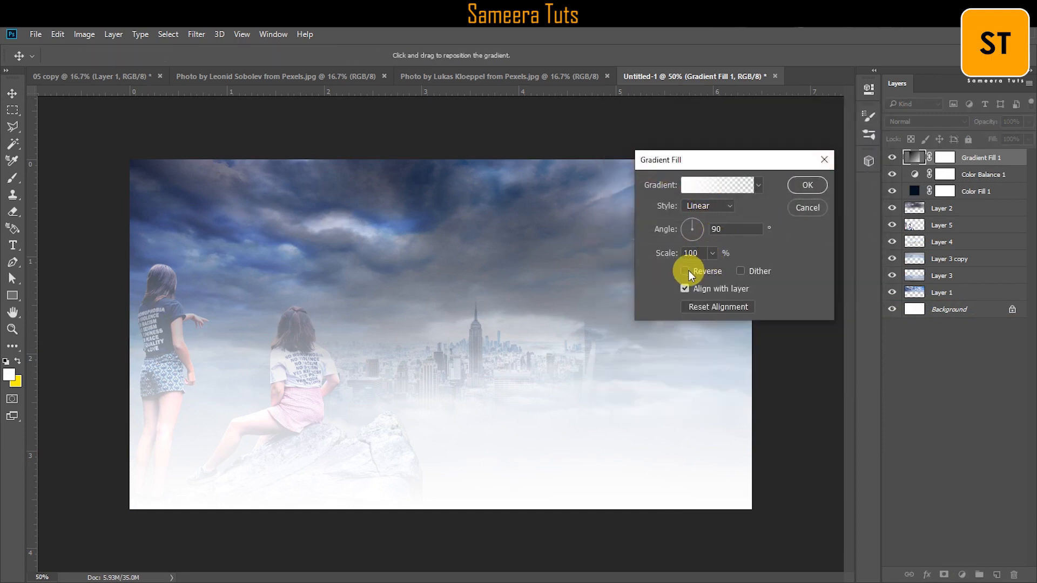
click(713, 209)
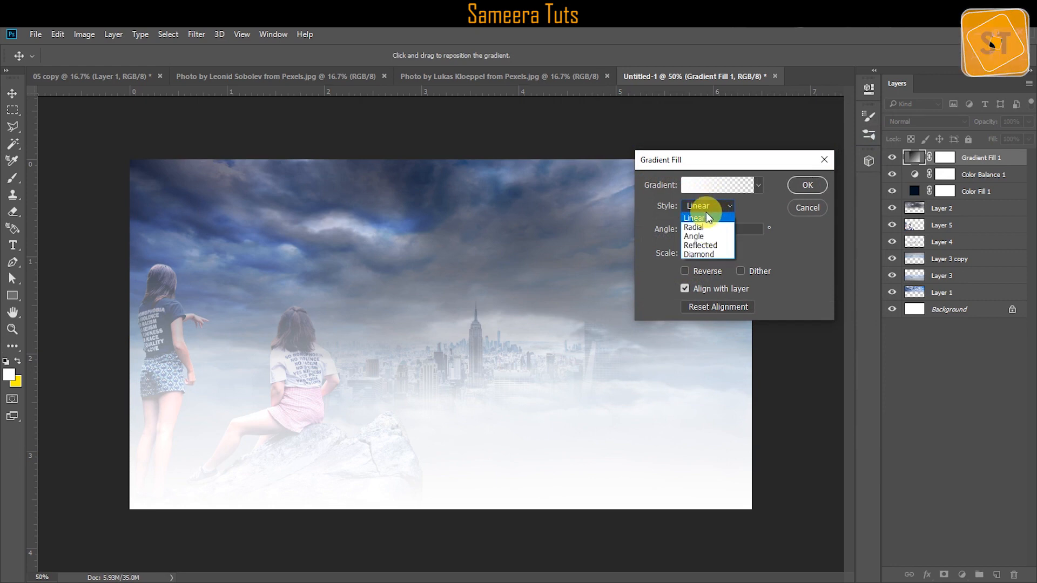
click(709, 228)
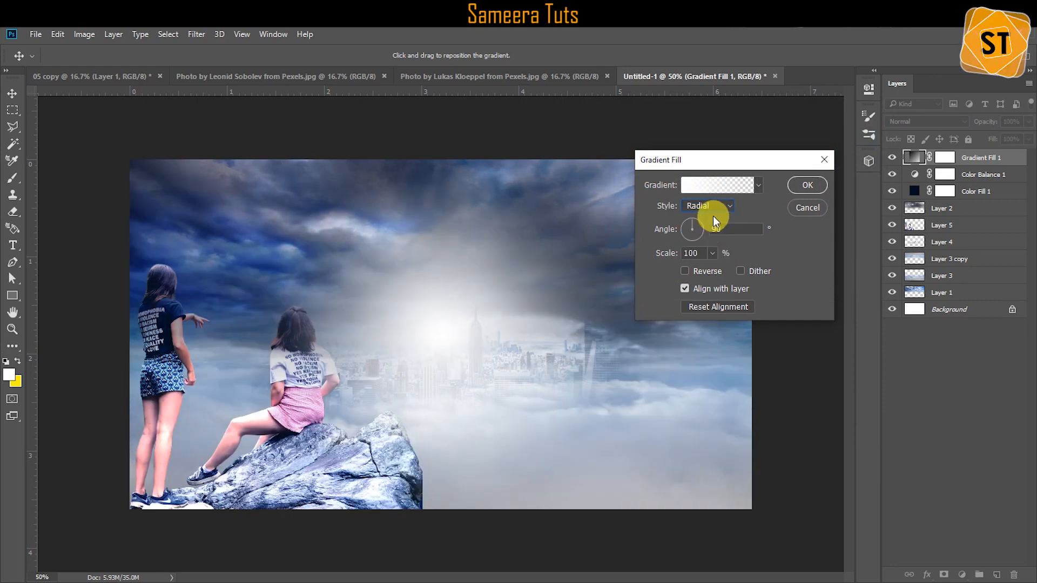
click(685, 270)
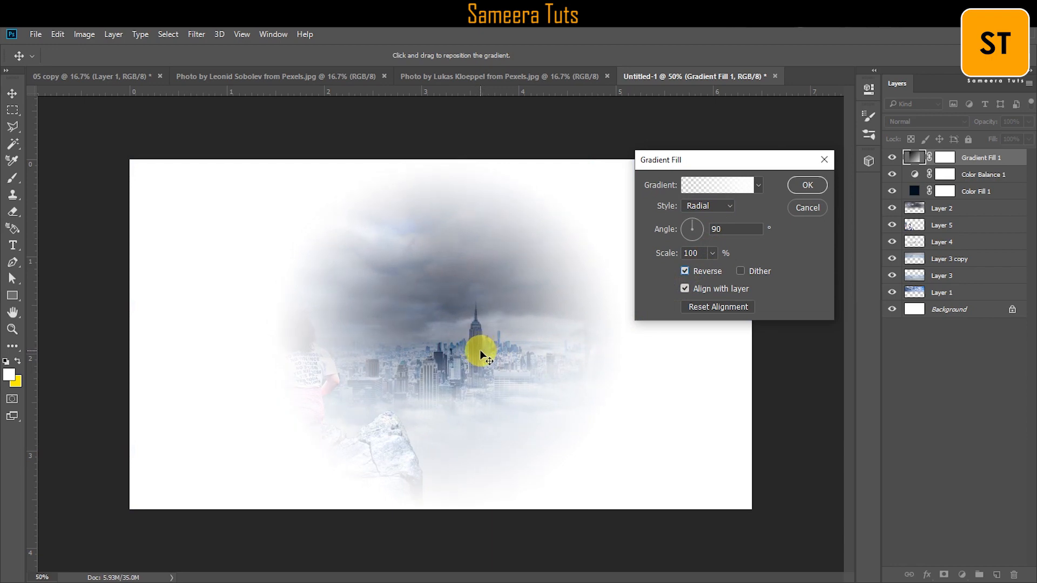
Step: Recolor both color stops of the gradient fill to black (000000)
click(729, 186)
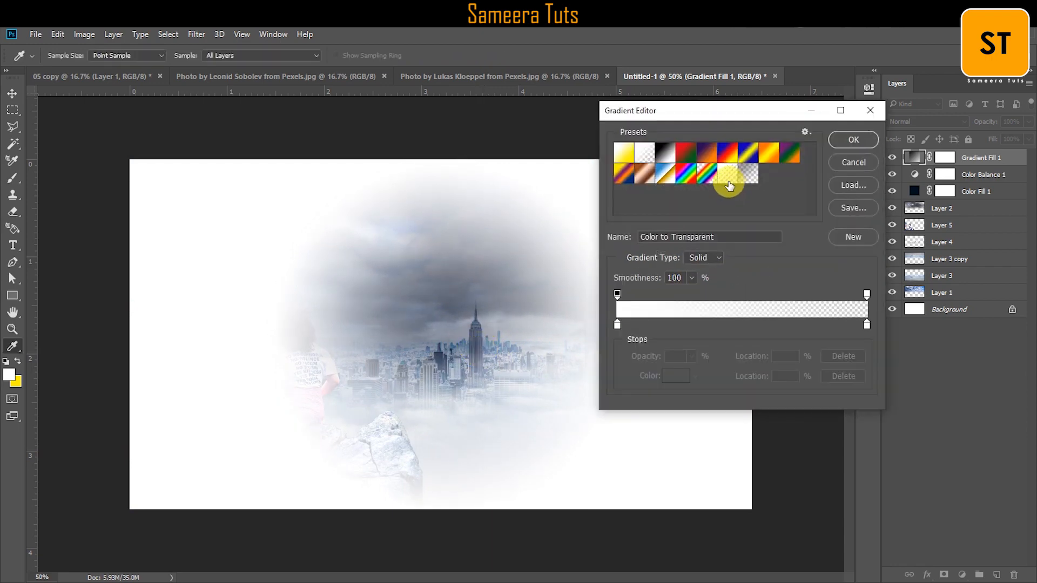
click(617, 324)
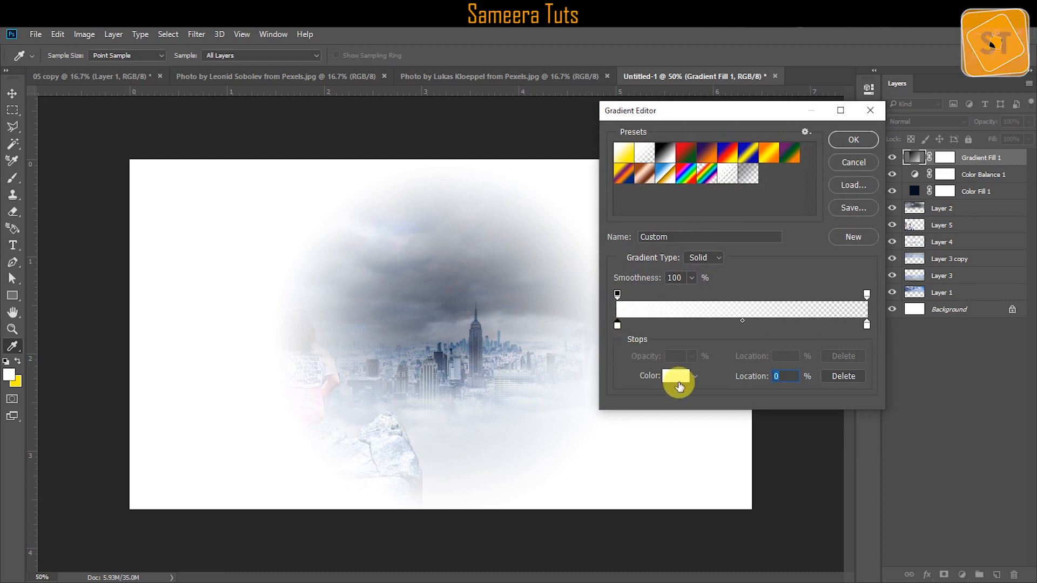
click(674, 377)
click(578, 427)
click(866, 256)
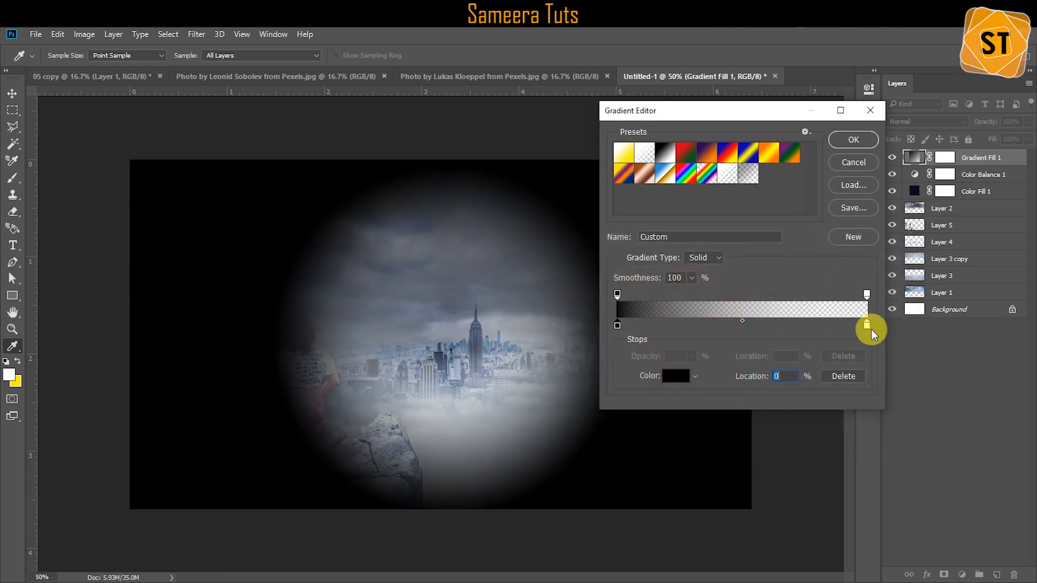
click(867, 325)
click(675, 377)
click(542, 448)
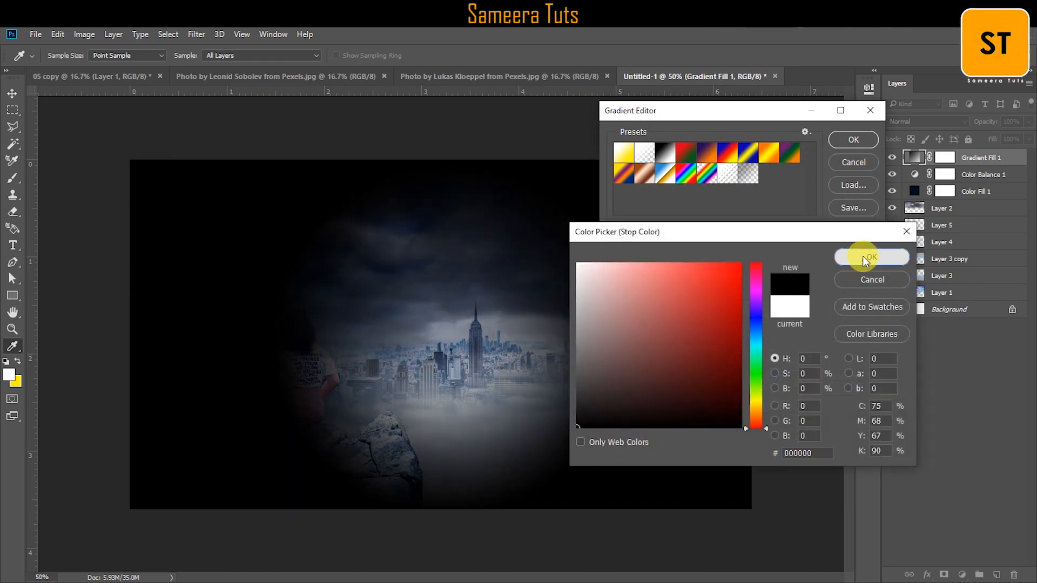
click(861, 259)
Step: Choose the Neutral Density preset for the radial gradient fill and accept it in the Gradient Editor
click(752, 175)
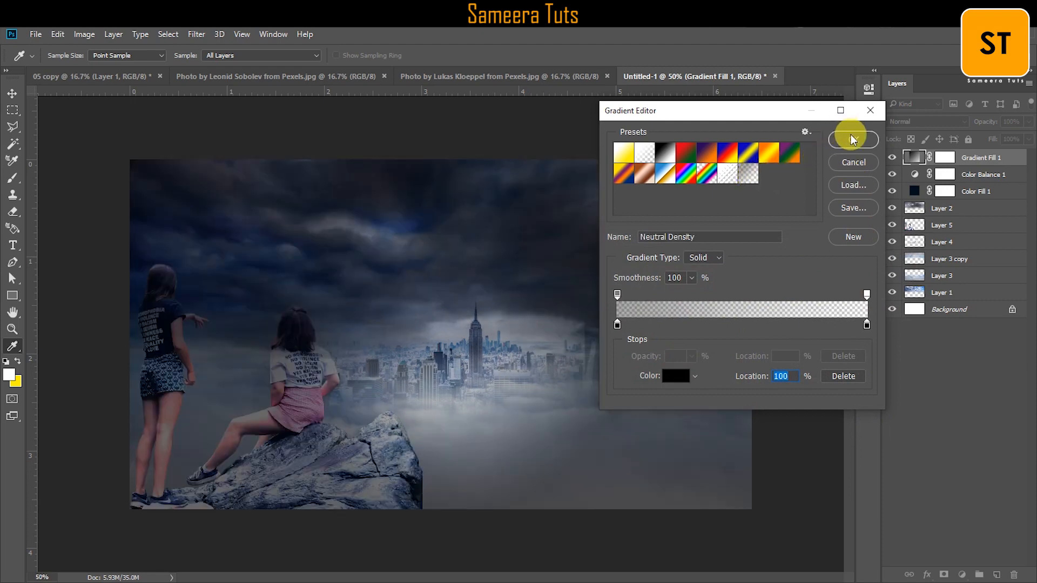
click(852, 138)
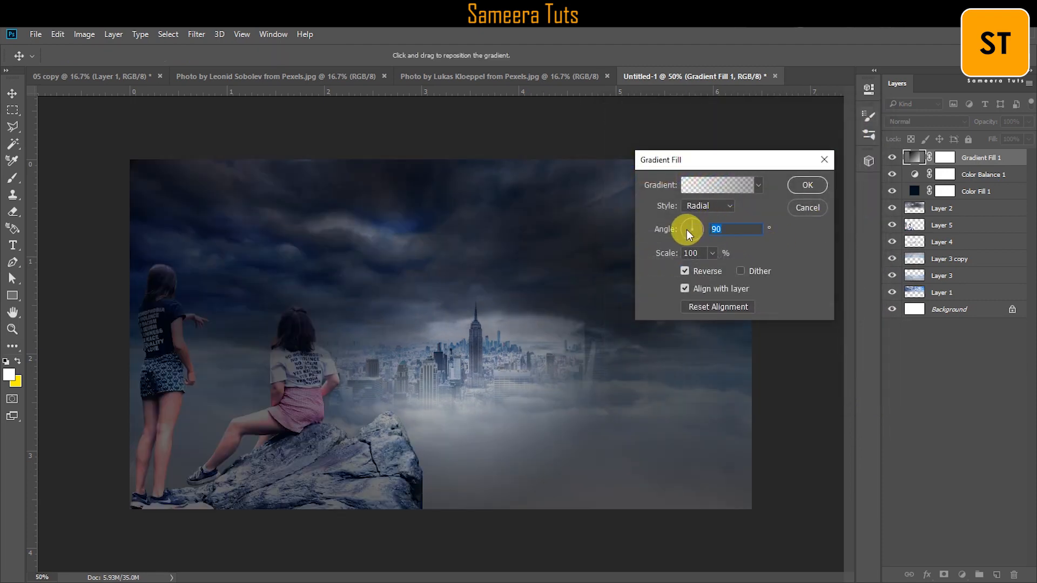
Step: Set the radial gradient fill to a 45° angle and 150% scale, accept it, and compare the image with and without it
text(45)
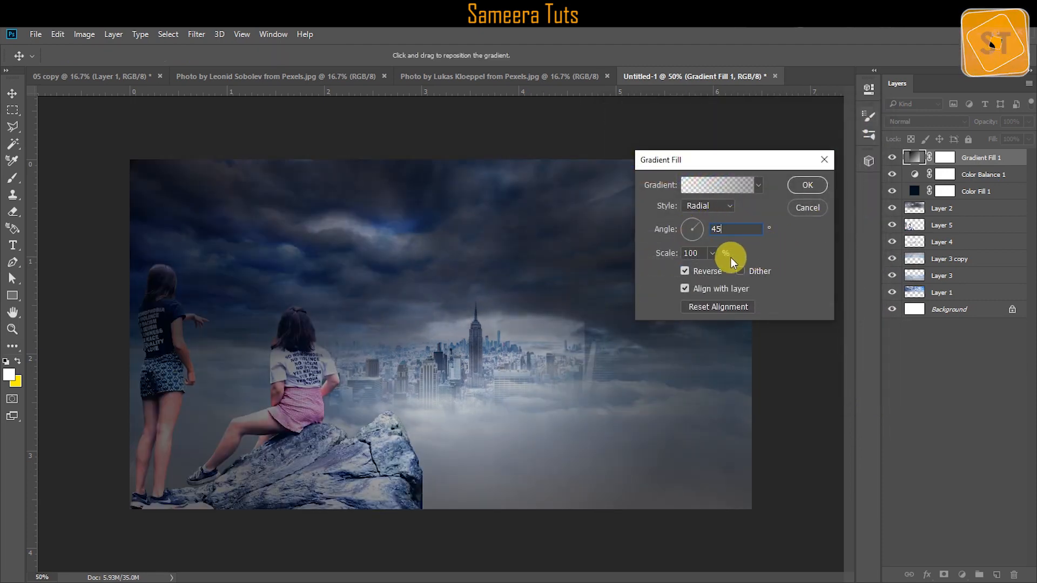
mouse_move(709, 270)
mouse_down()
mouse_move(725, 269)
mouse_move(716, 271)
mouse_up()
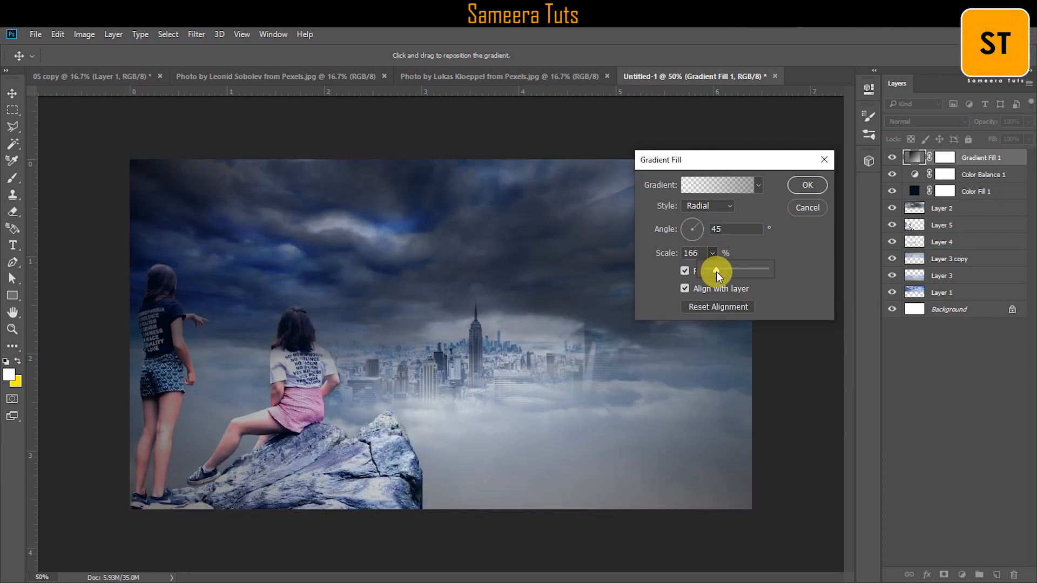
click(665, 253)
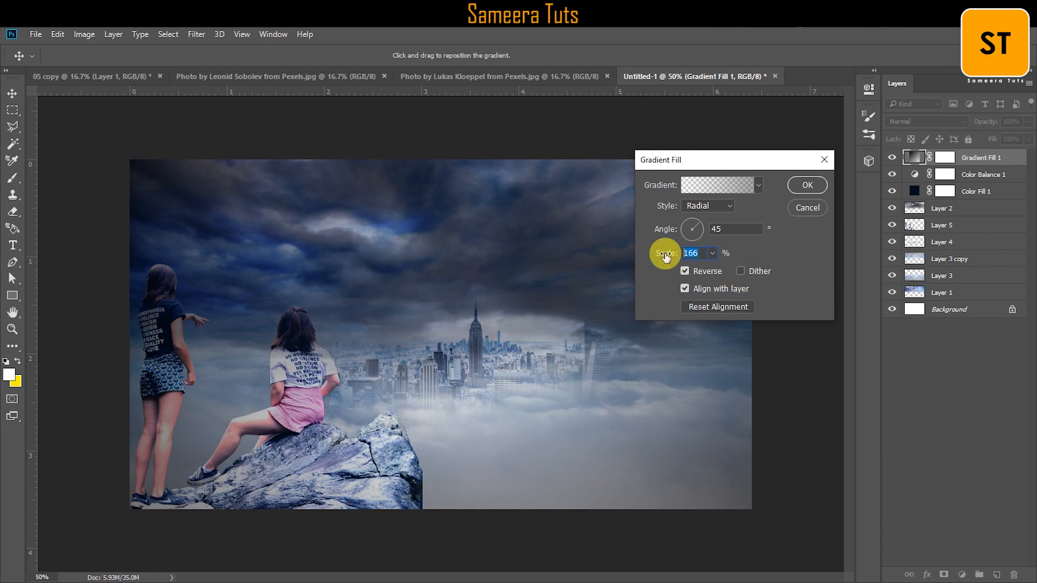
text(150)
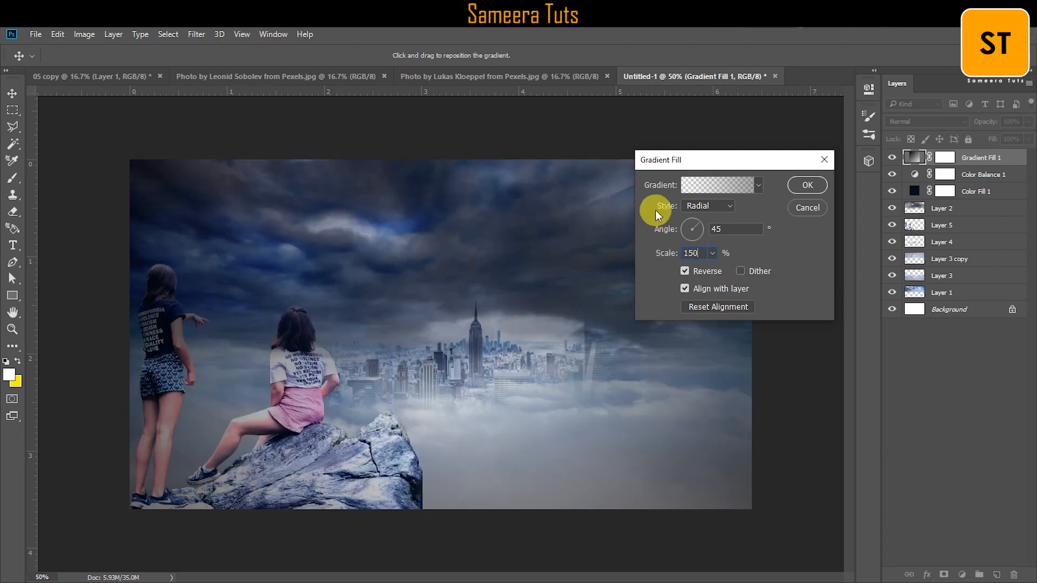
click(805, 186)
click(891, 161)
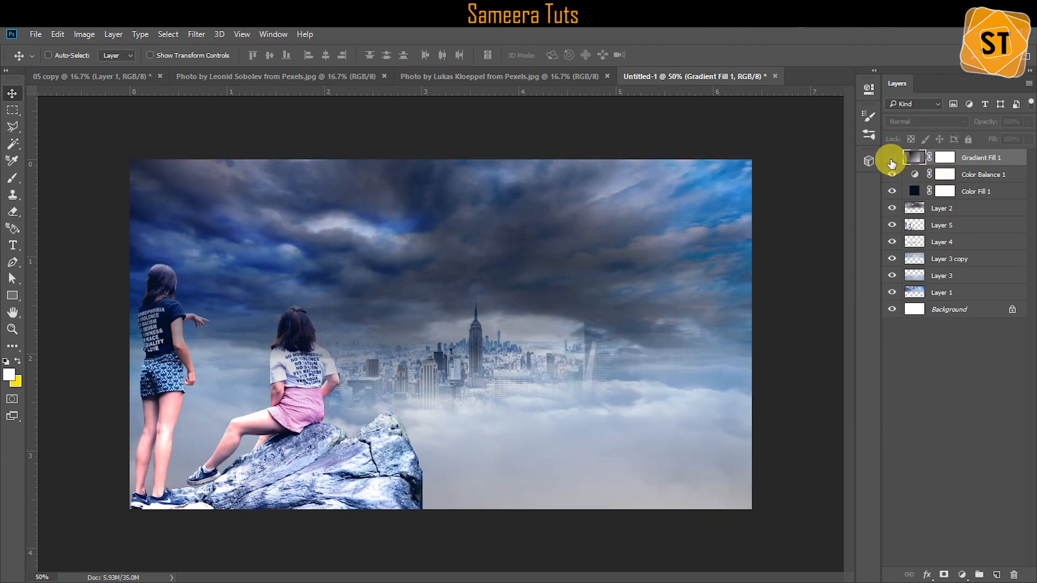
click(892, 161)
click(891, 161)
click(892, 161)
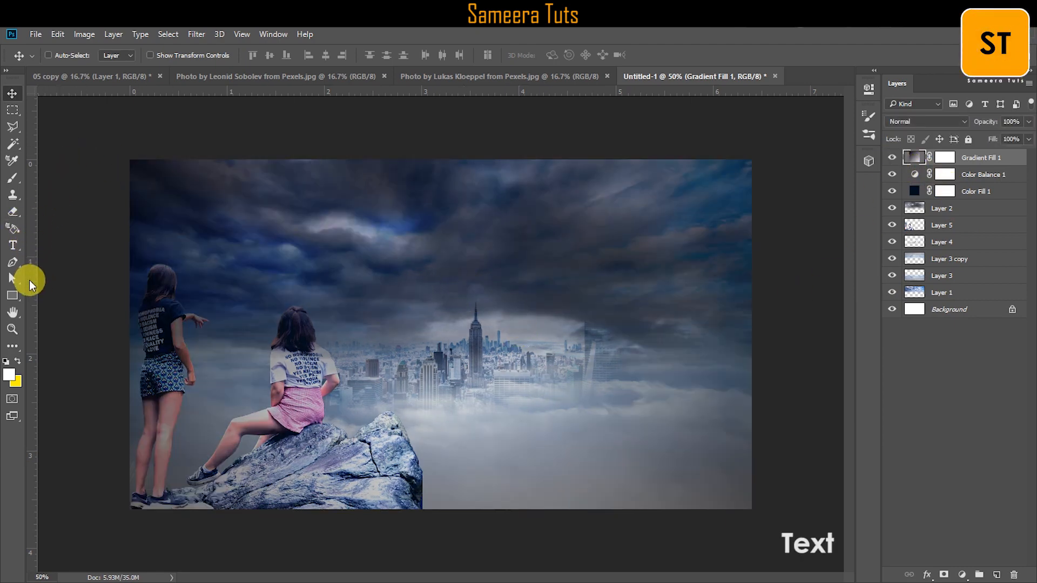
Step: Add a white "CITY IN CLOUDS" text layer across the sky in LEMON MILK Light at 46.84 pt
click(13, 246)
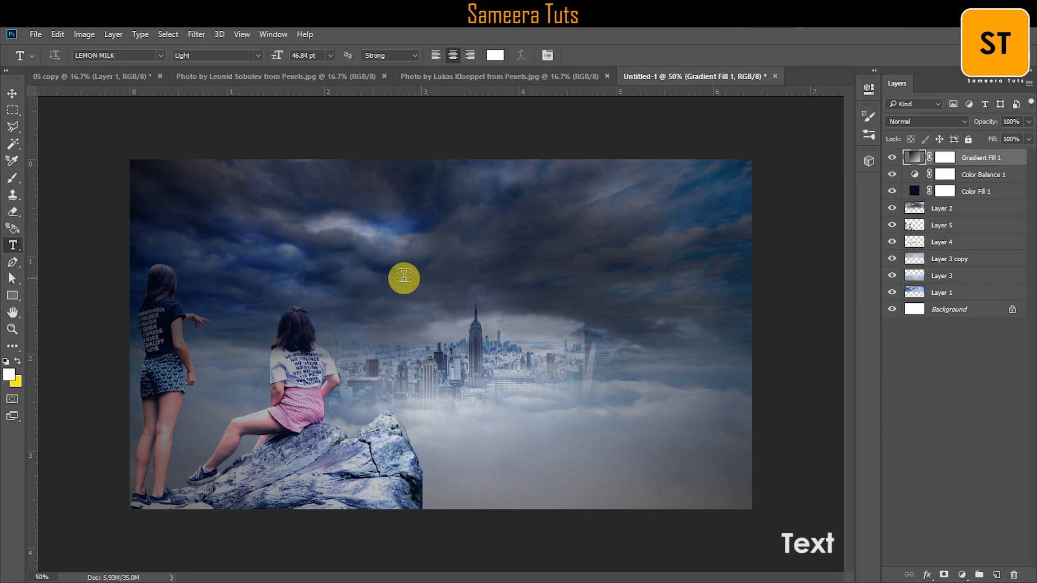
click(404, 276)
text(CITY)
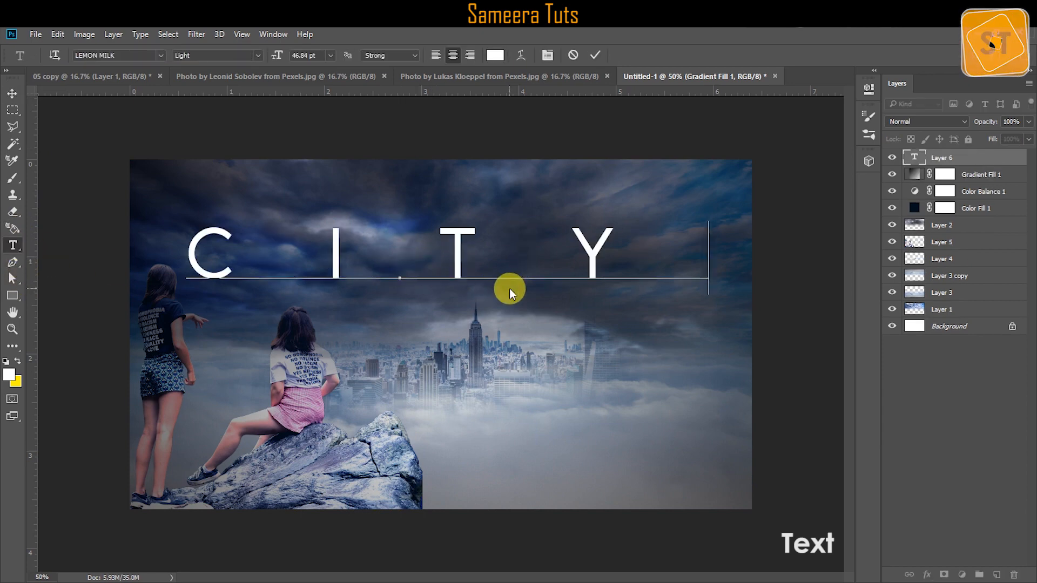
text( IN C)
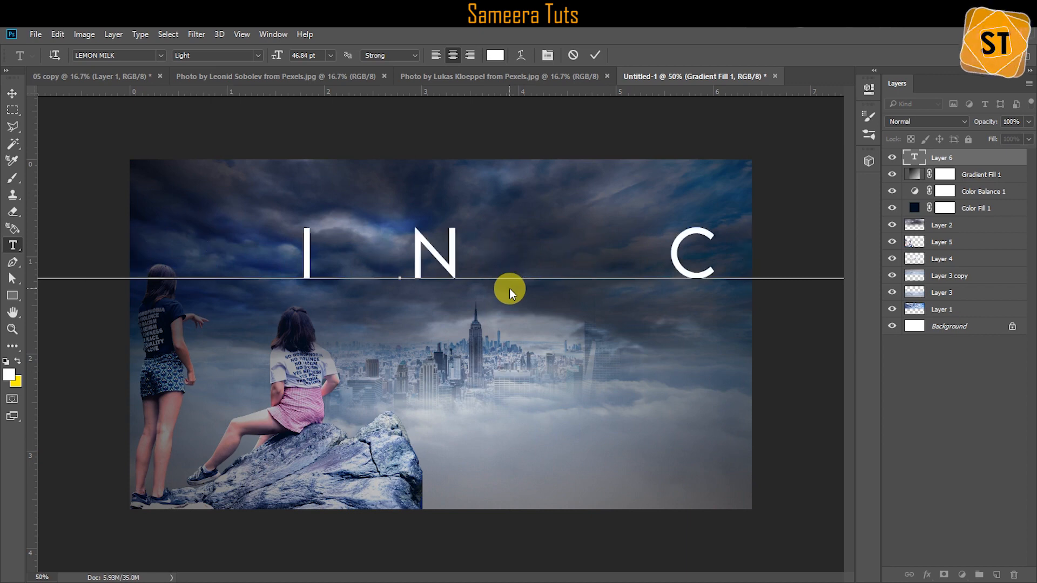
text(L)
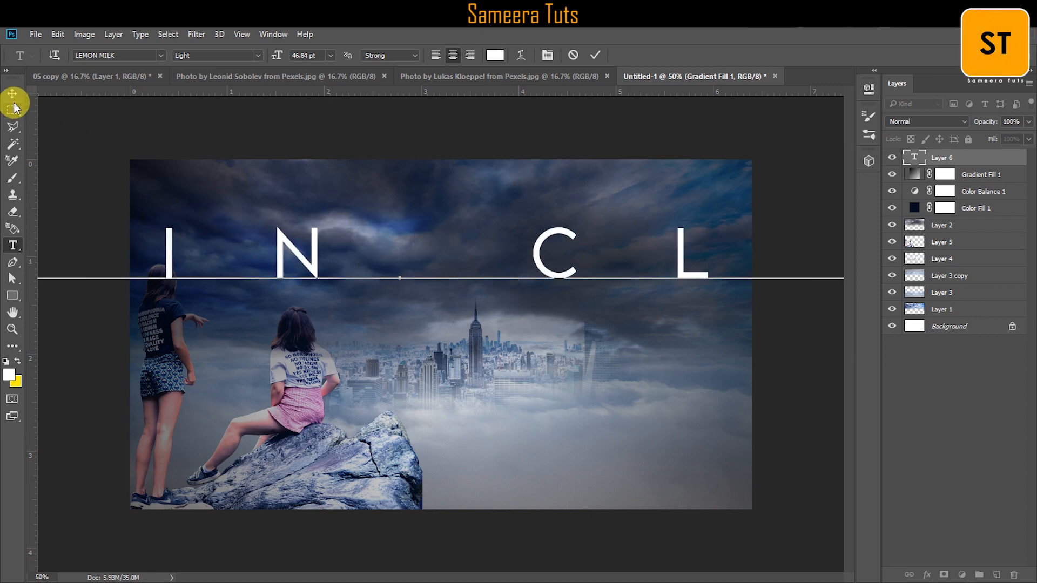
click(13, 98)
Step: Scale the CITY IN CLOUDS text to about 33% so it fits the image width, and move it higher in the sky
click(57, 34)
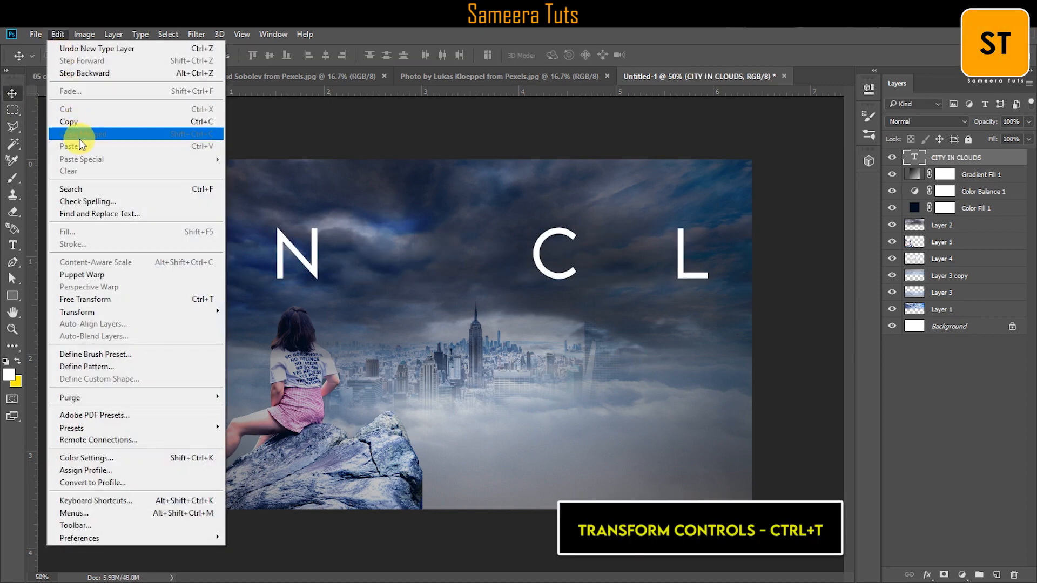
click(120, 301)
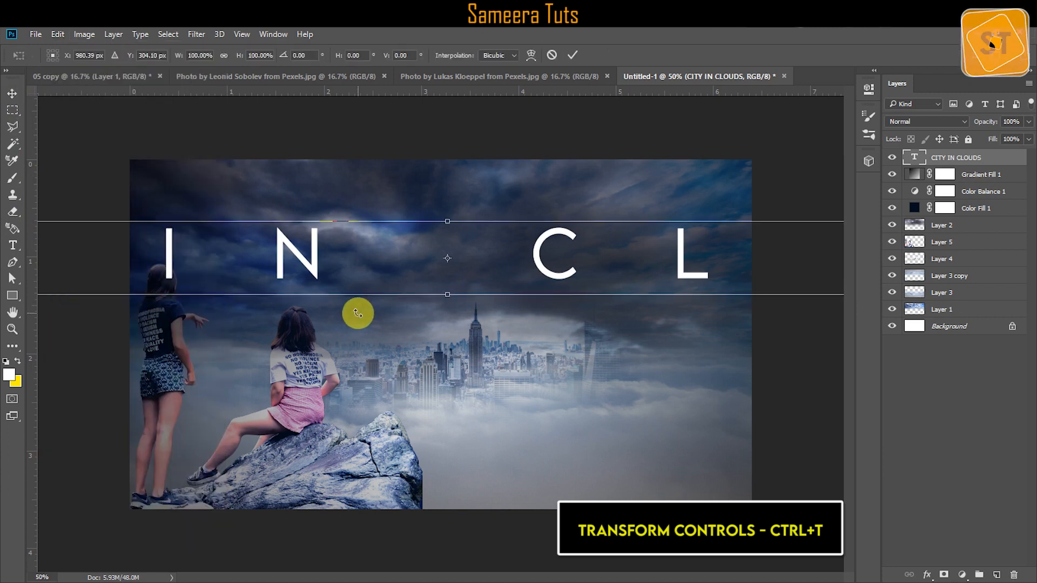
key(ctrl+0)
drag(836, 286, 568, 303)
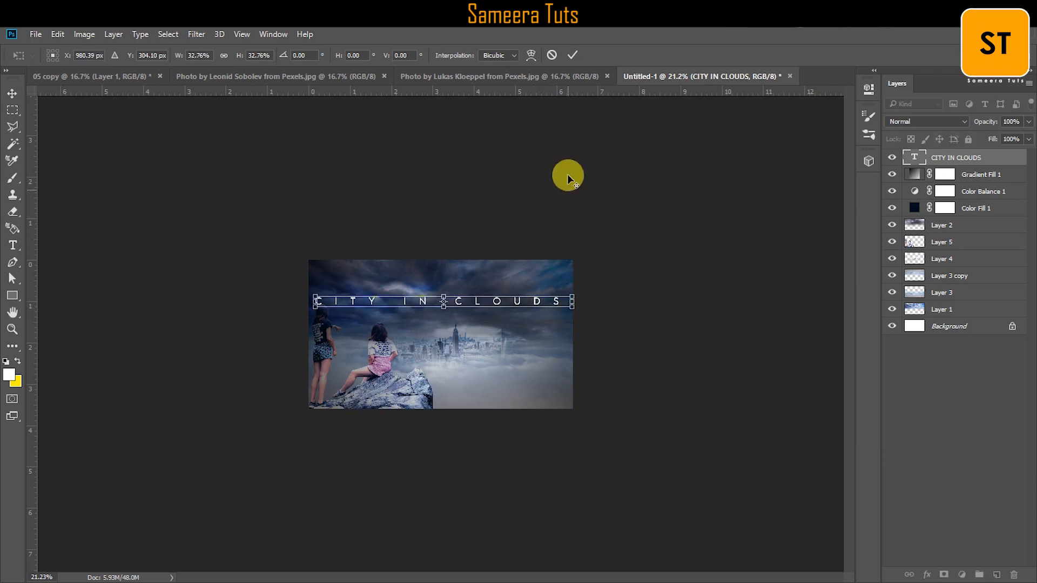
click(572, 54)
scroll(466, 342, up, 3)
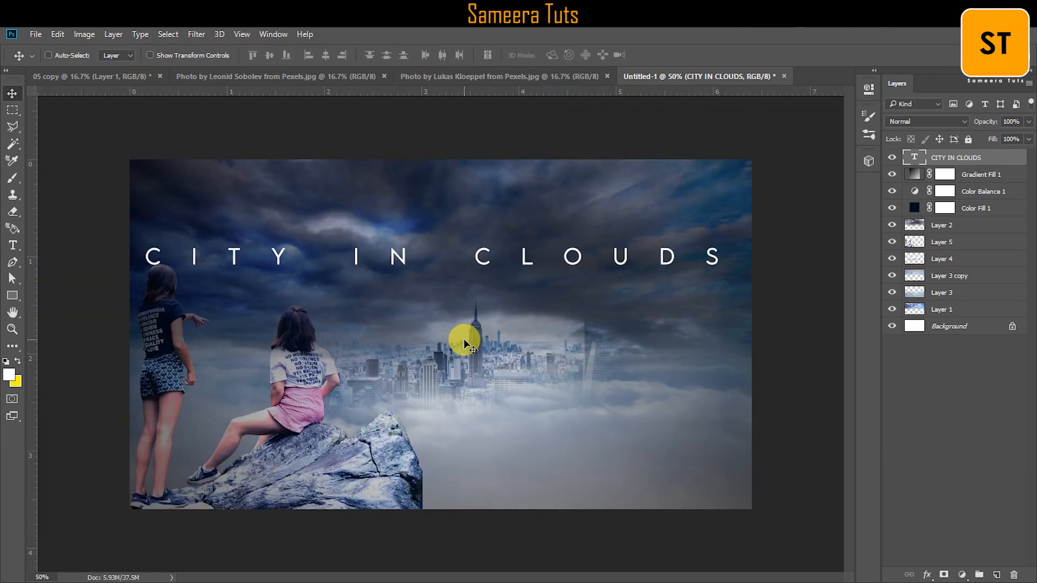
drag(479, 274, 486, 255)
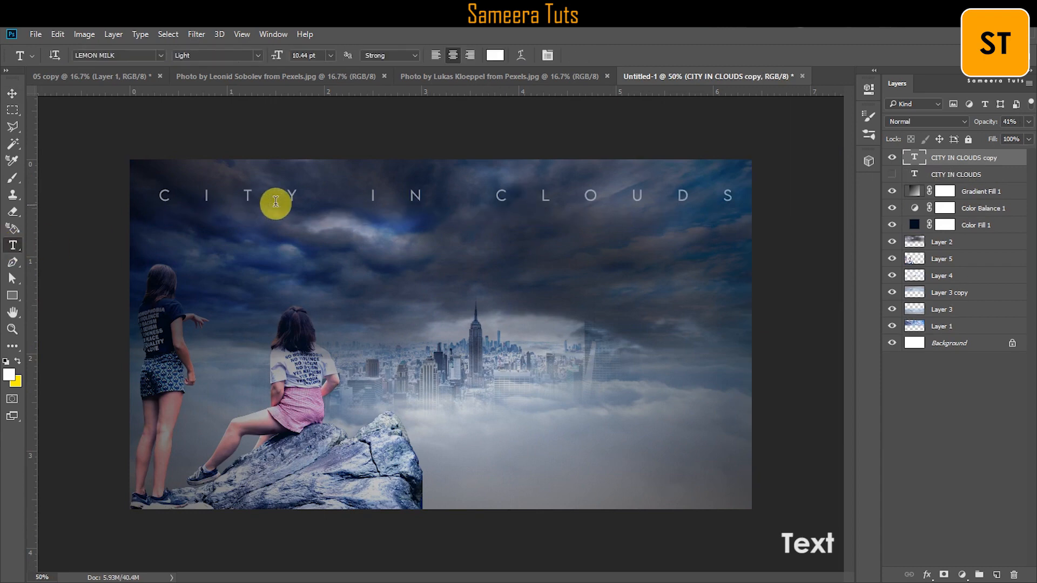
Step: Shorten the text of the CITY IN CLOUDS copy to just "CITY"
drag(300, 196, 746, 195)
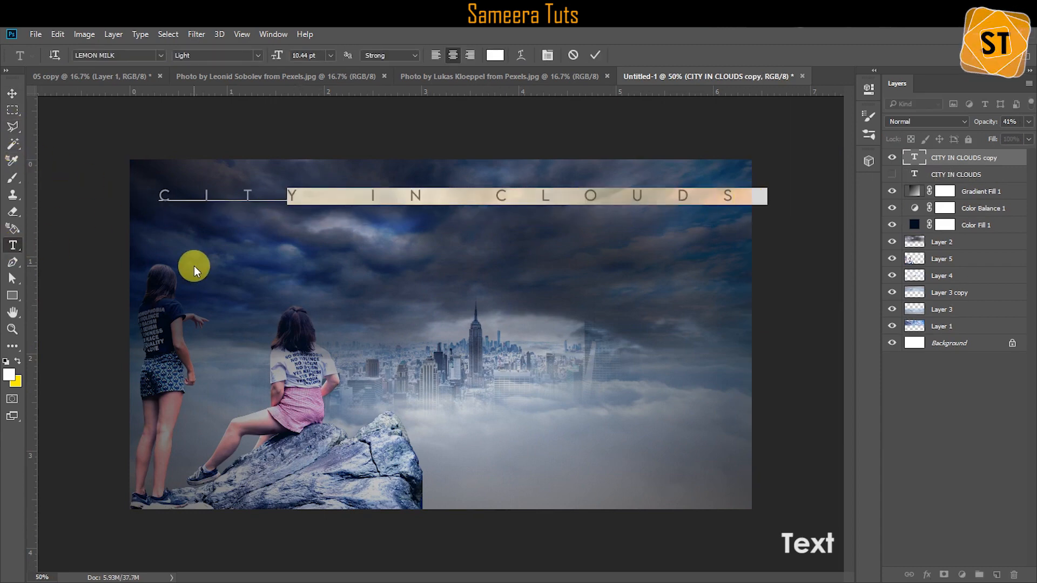
key(BackSpace)
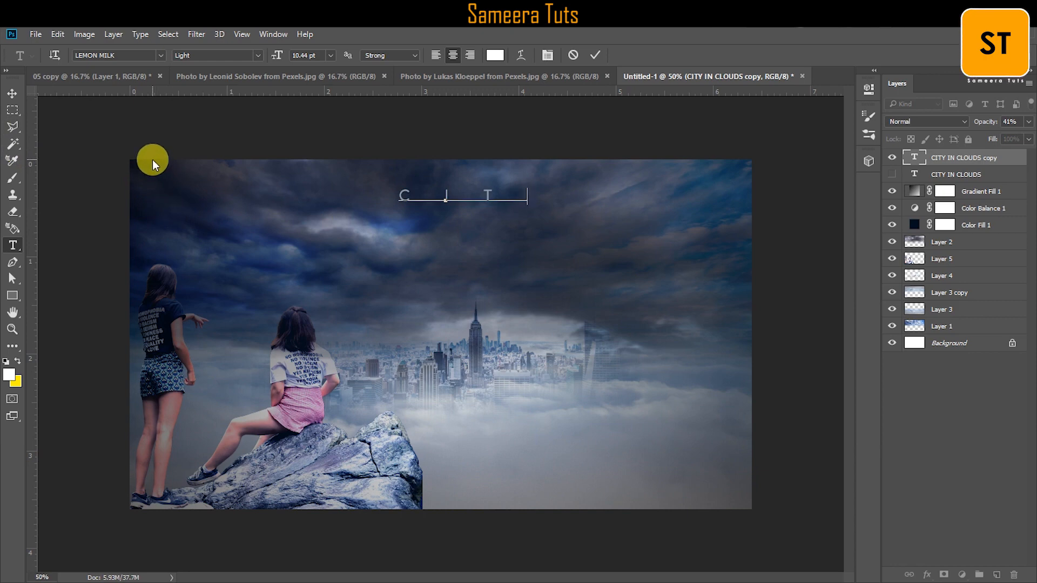
text(Y)
click(12, 93)
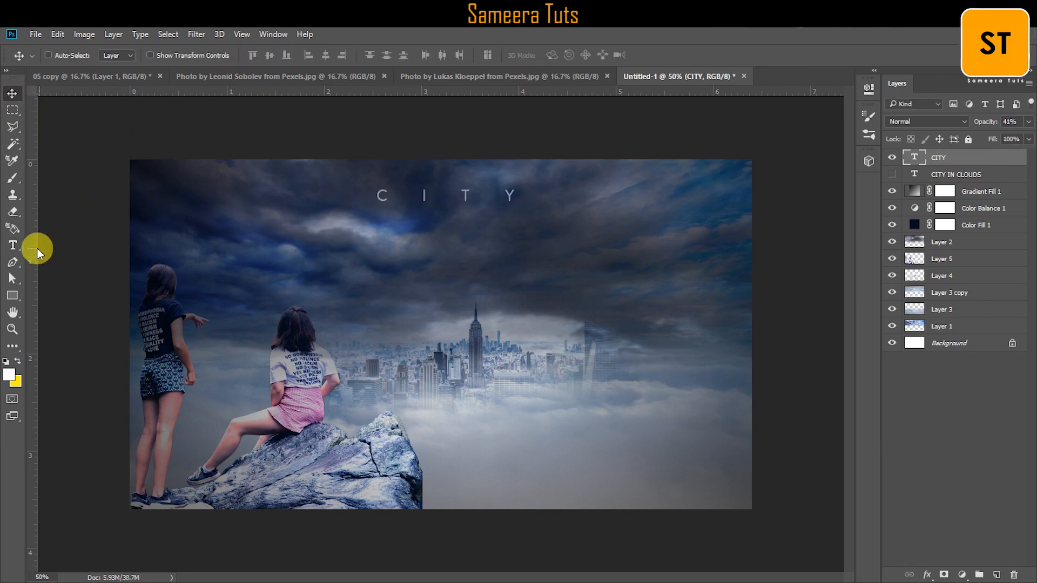
Step: Change the CITY text's font style to Bold and set its tracking to 0
click(14, 245)
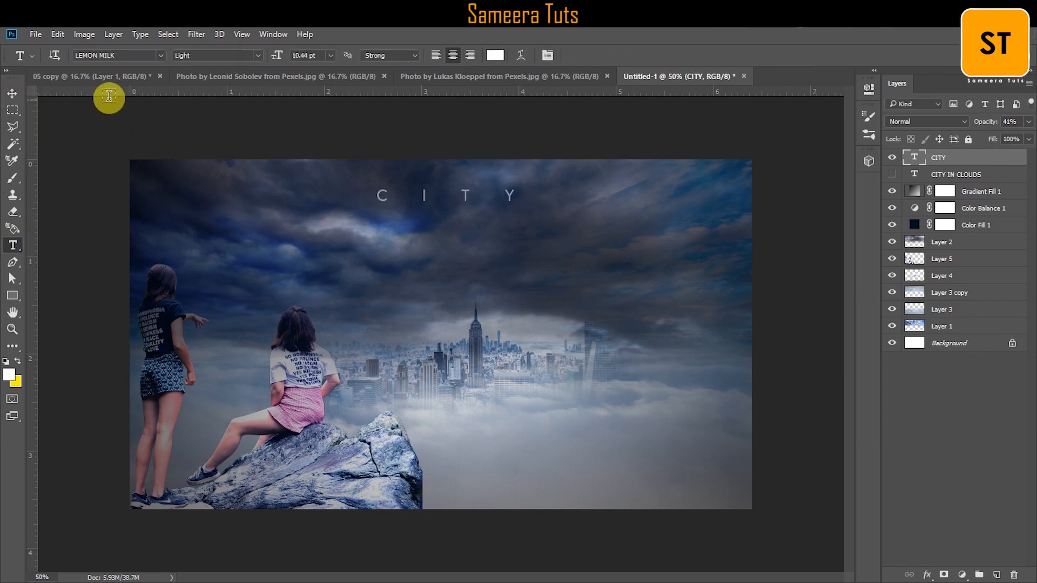
click(257, 60)
click(214, 130)
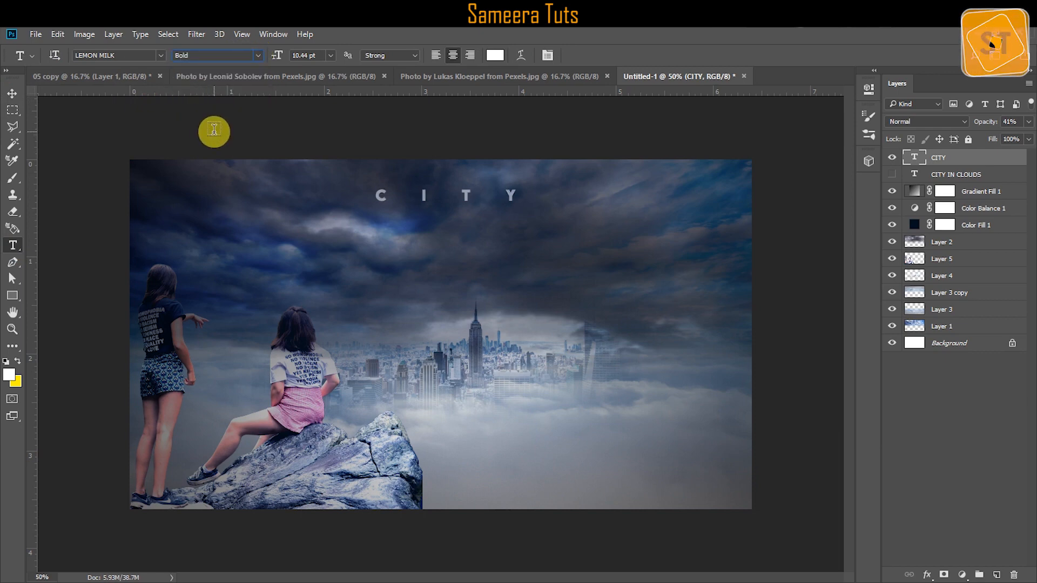
click(13, 93)
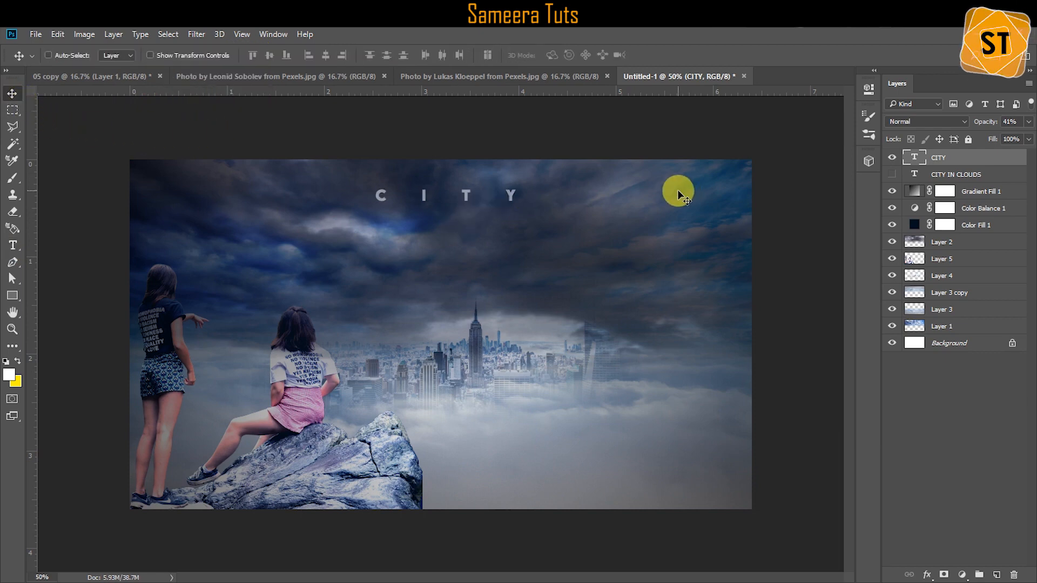
click(869, 90)
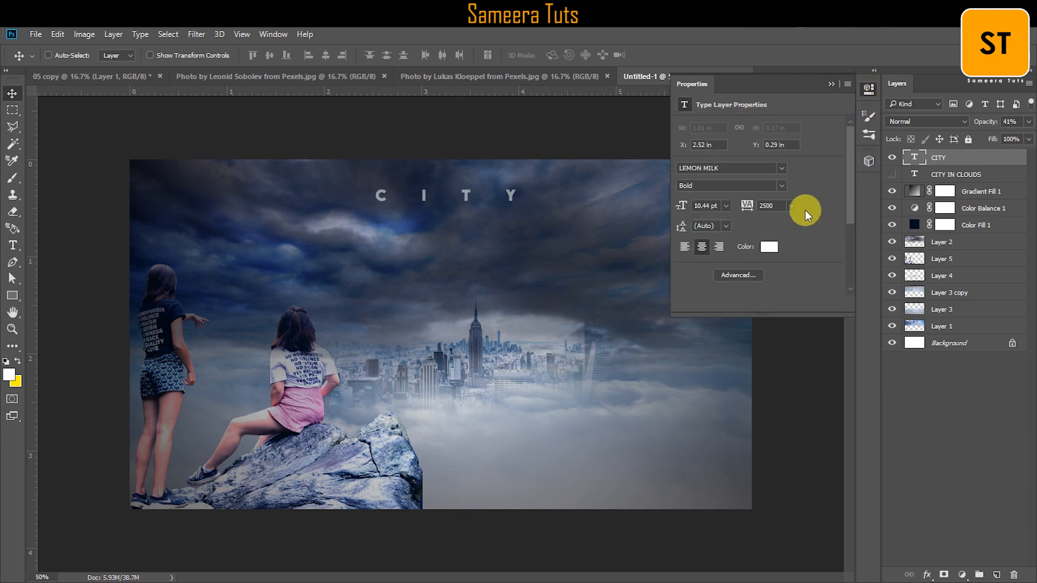
drag(778, 205, 738, 206)
text(0)
click(867, 88)
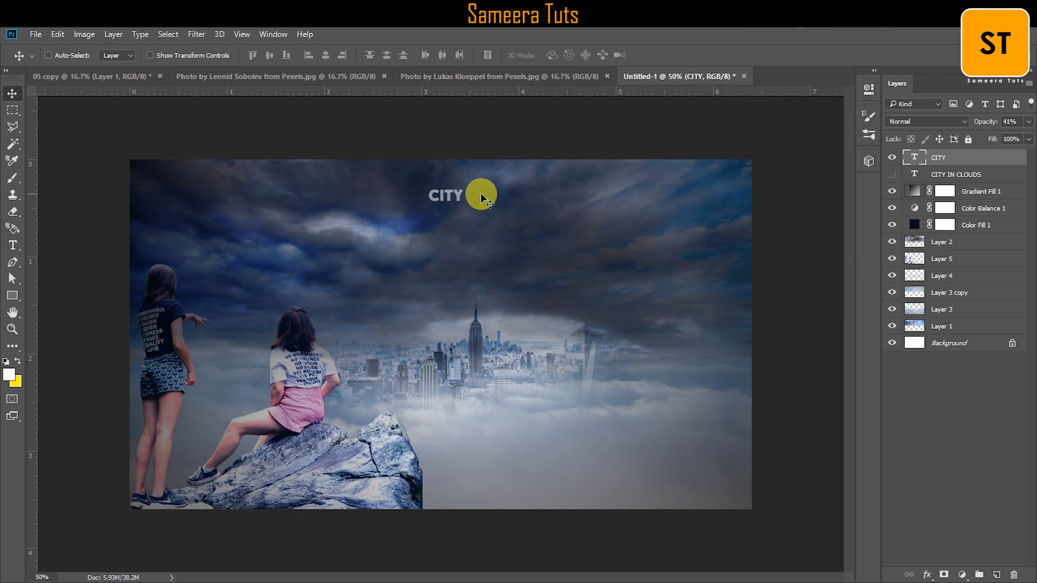
Step: Enlarge the CITY text to about 49 pt and place it in the sky above and right of the city skyline
drag(479, 195, 587, 422)
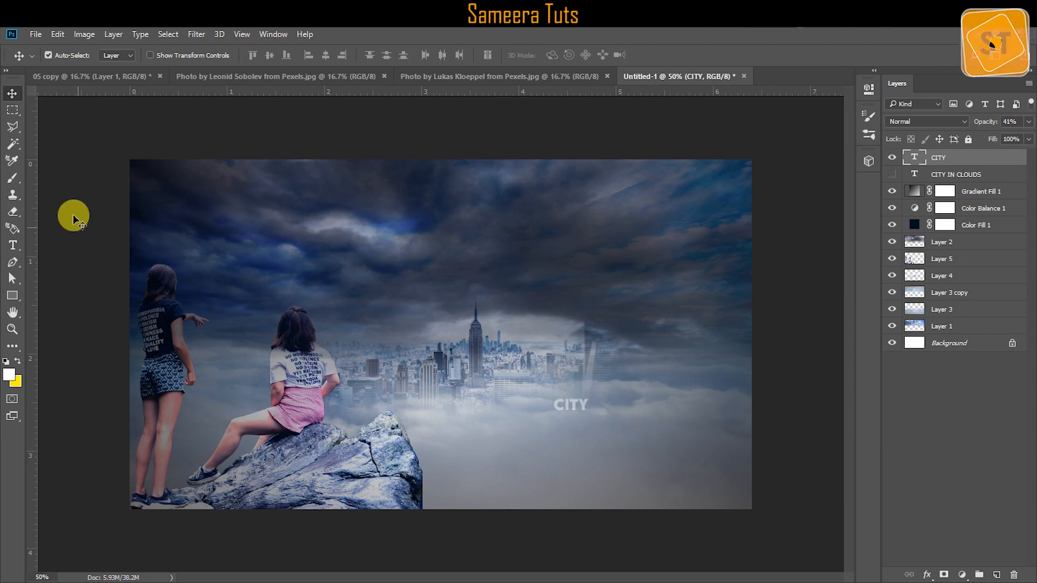
click(56, 34)
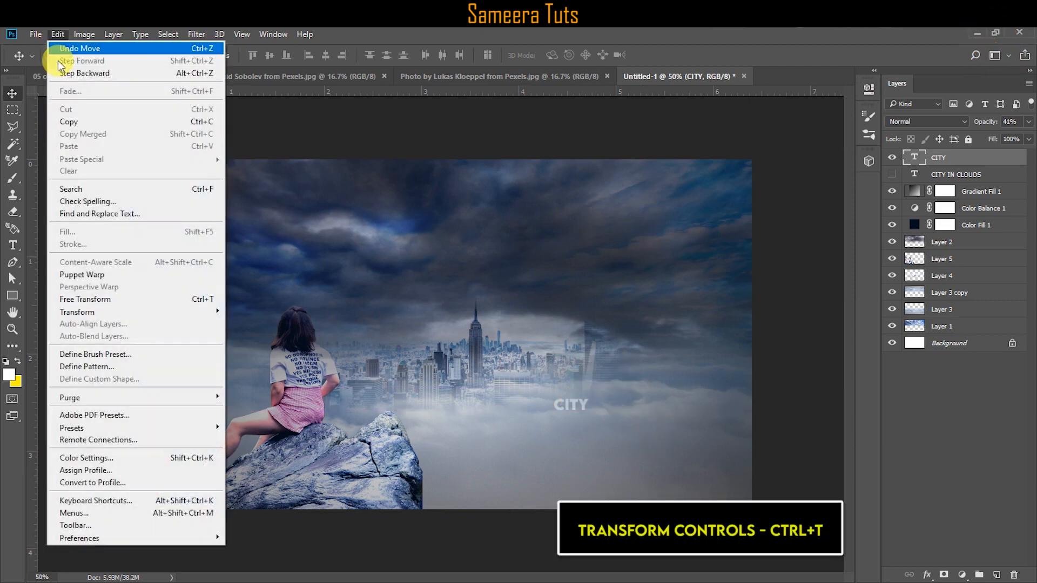
click(108, 296)
drag(590, 395, 641, 338)
key(Return)
drag(613, 392, 606, 231)
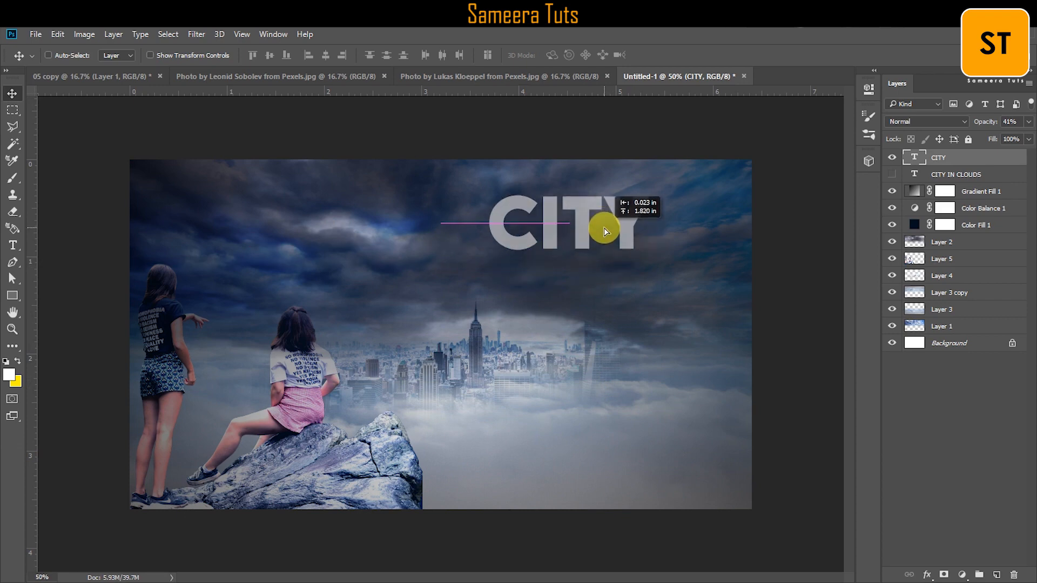
Step: Duplicate the CITY text layer under the name CLOUDS
right_click(958, 163)
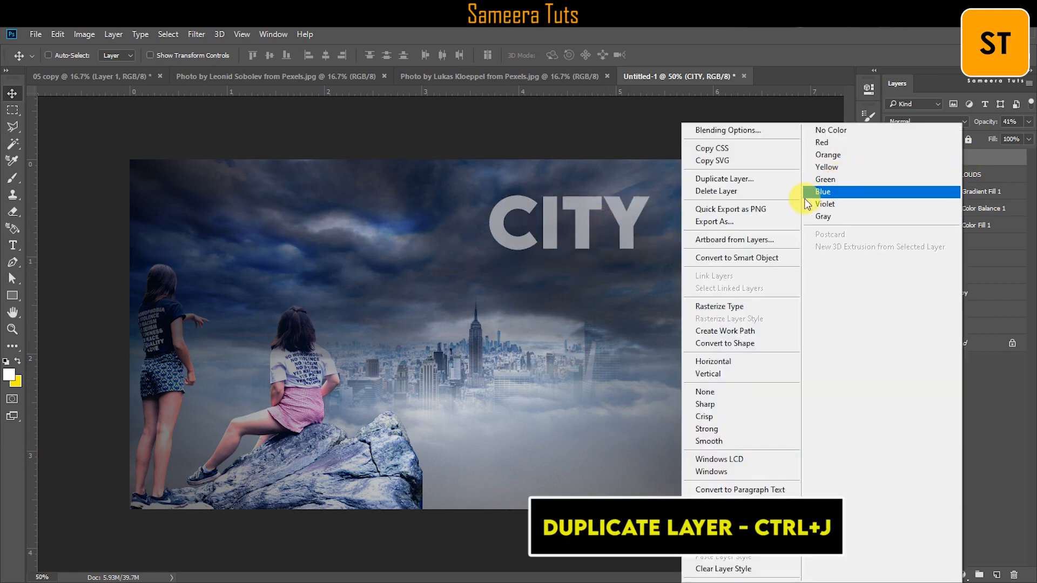
click(738, 179)
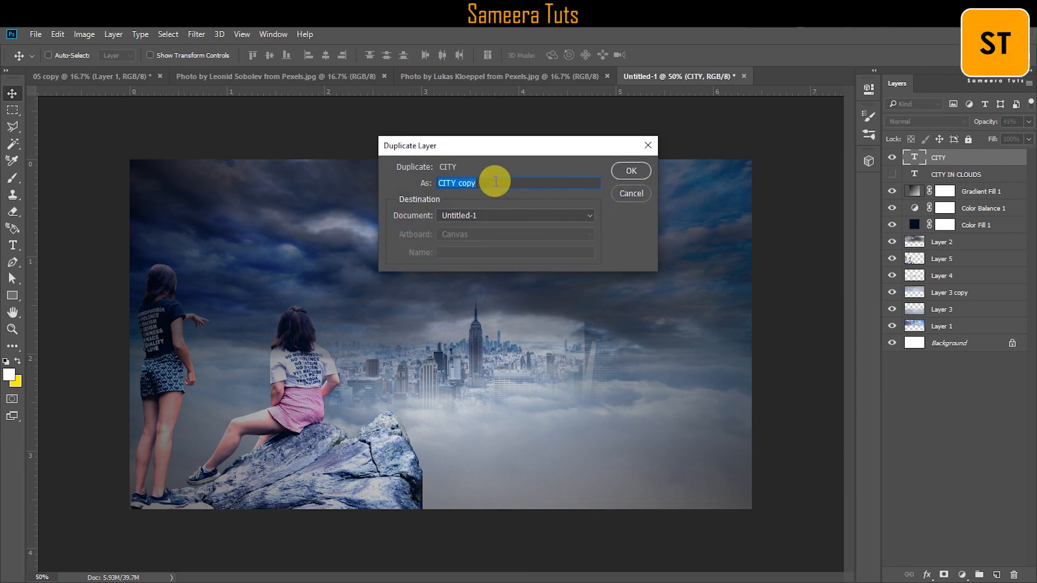
text(CLOUDS)
click(622, 179)
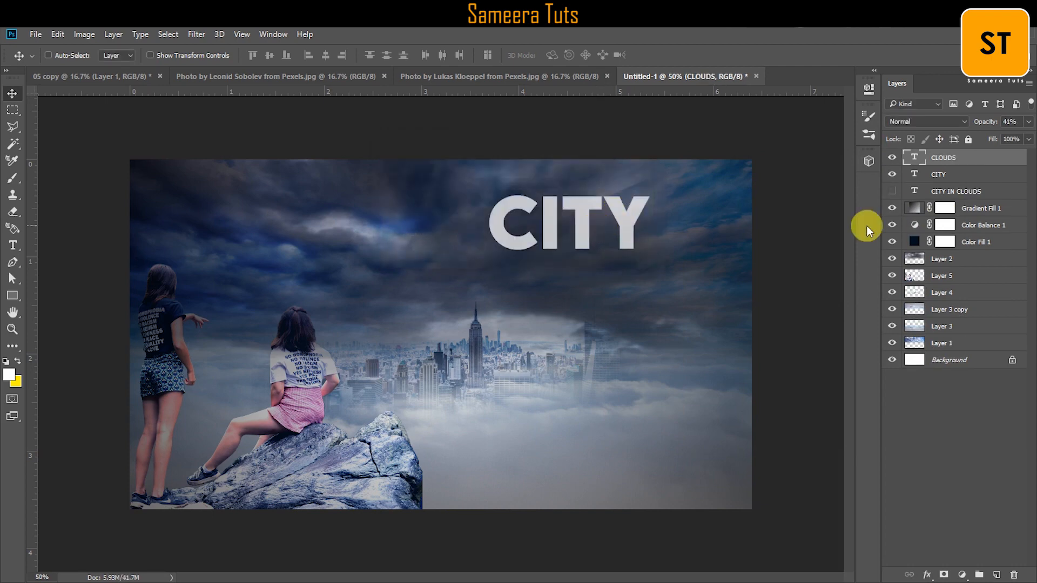
Step: Replace the duplicated layer's text with "CLOUDS" and position it directly below the word CITY
double_click(916, 161)
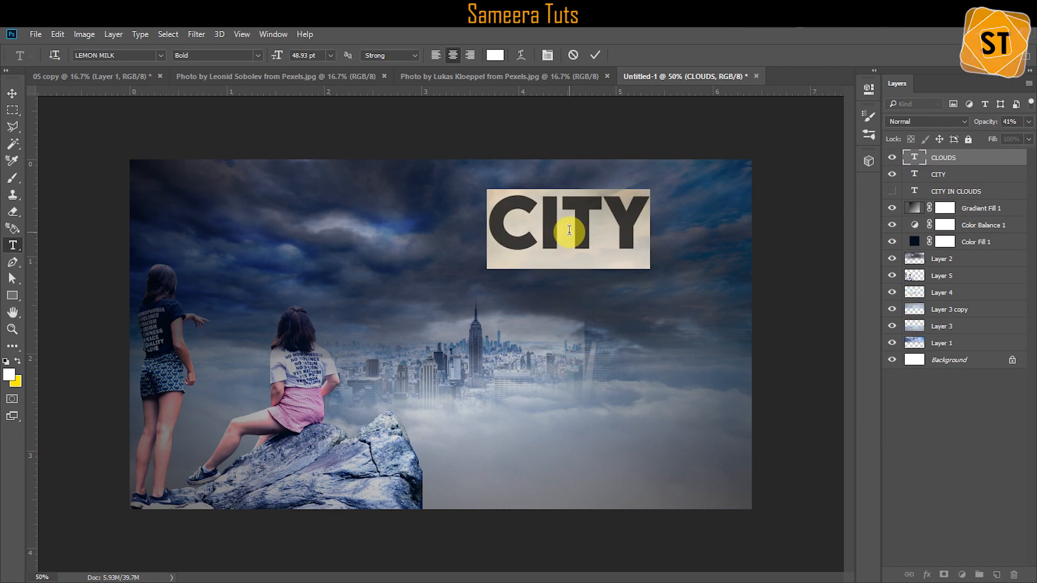
text(CLOUD)
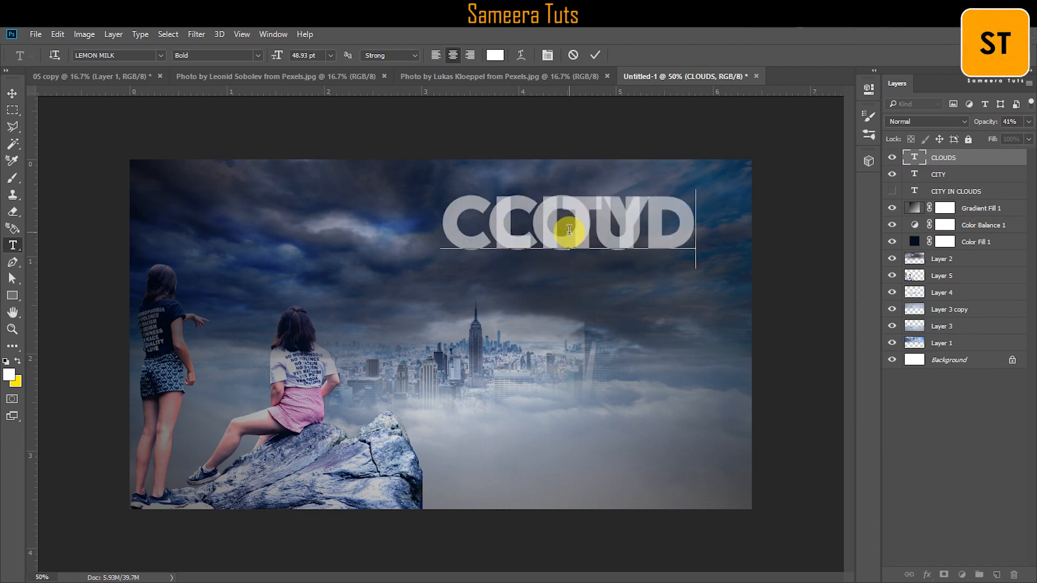
text(S)
click(12, 95)
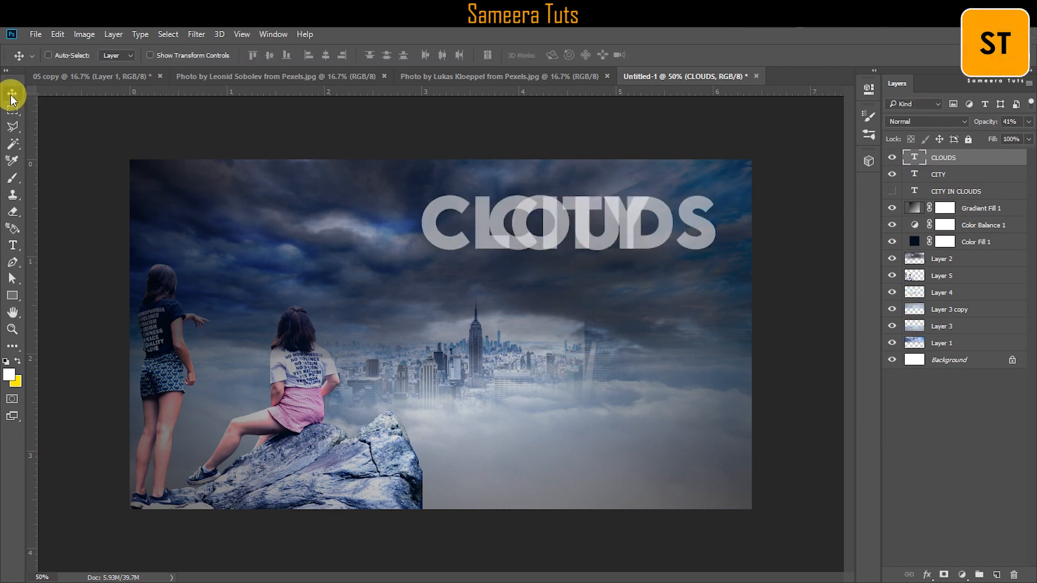
drag(560, 252, 557, 311)
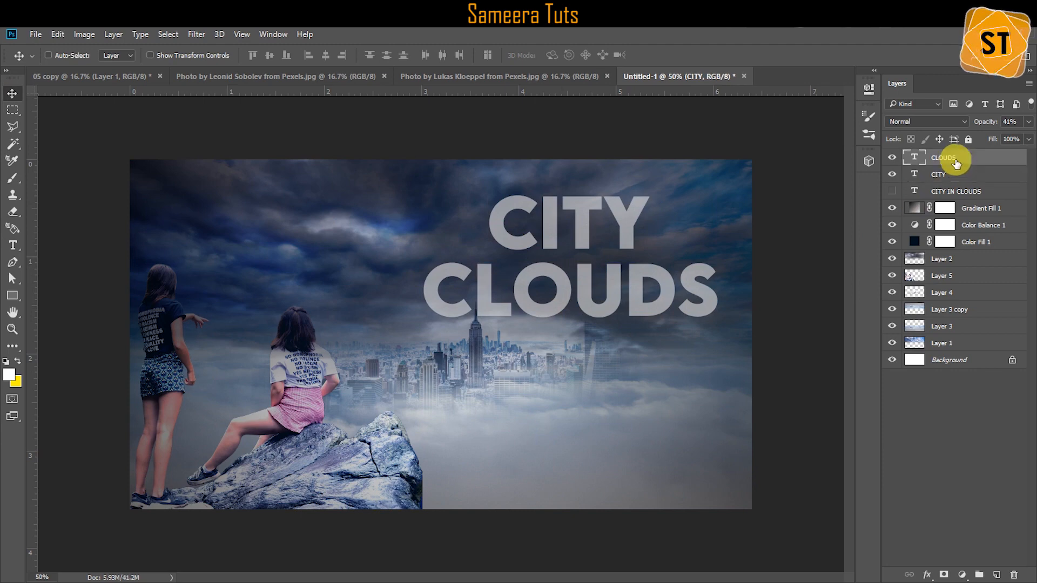
Step: Duplicate the CITY text layer under the name IN
click(943, 175)
right_click(944, 176)
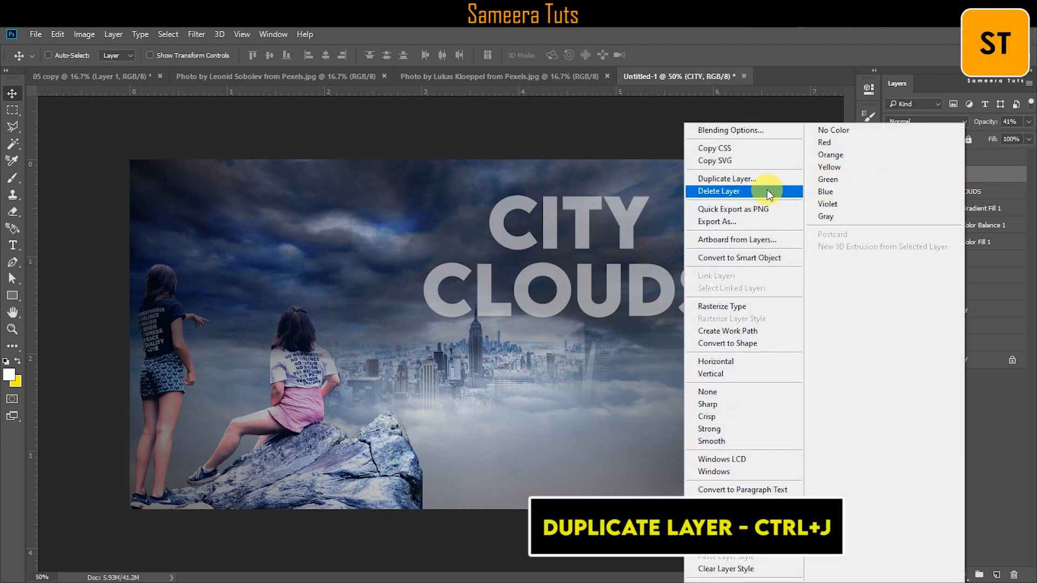
click(726, 179)
text(IN)
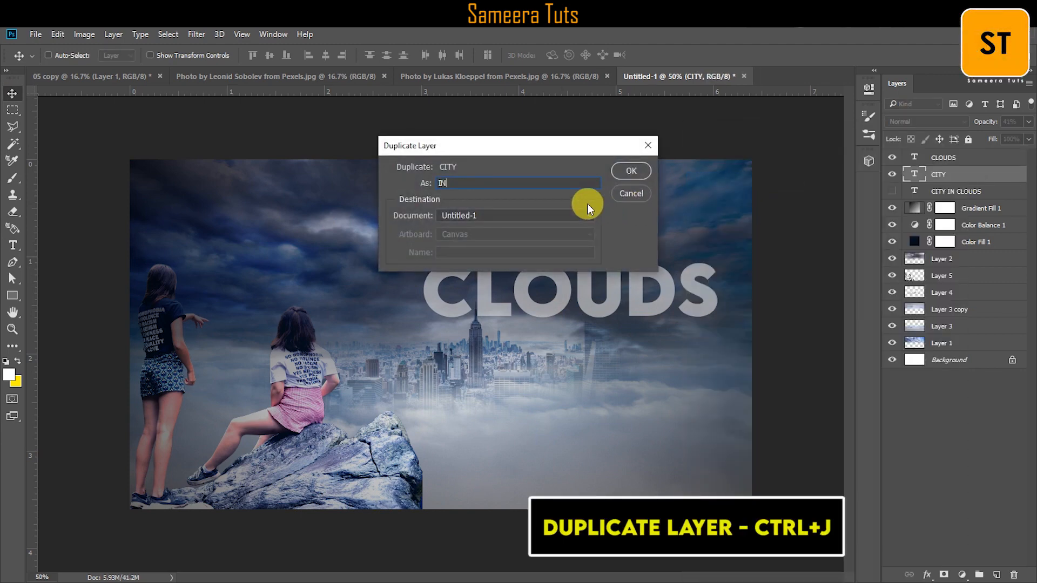
click(623, 170)
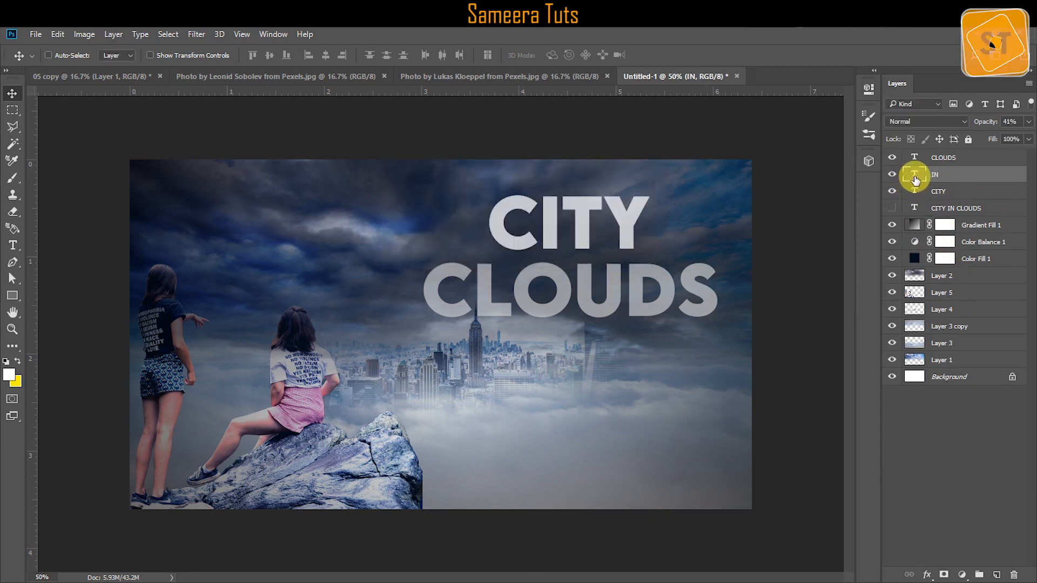
Step: Replace the duplicated layer's text with "IN" and move the word into the sky above the seated girl
double_click(914, 178)
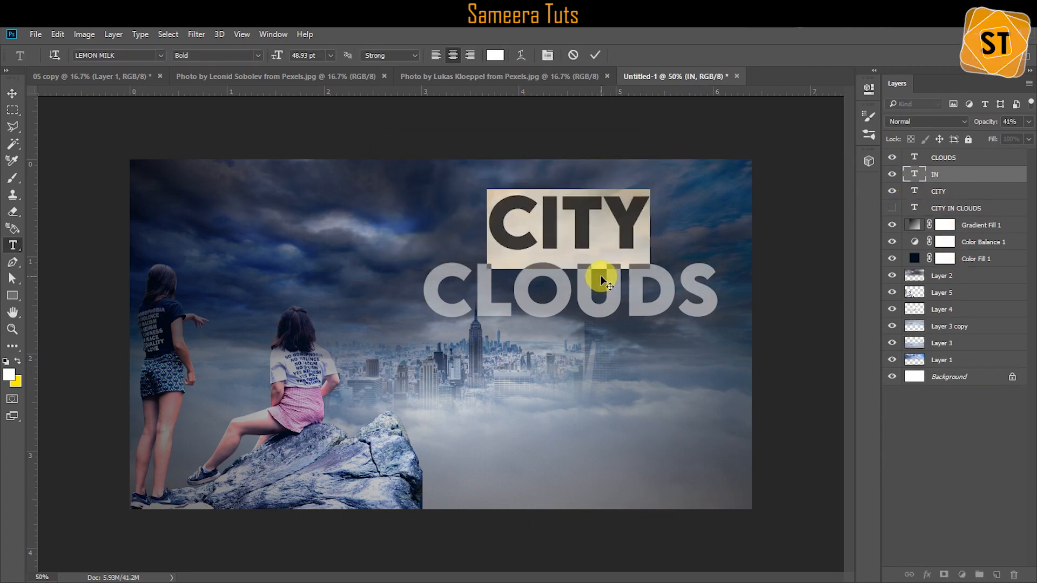
text(IN)
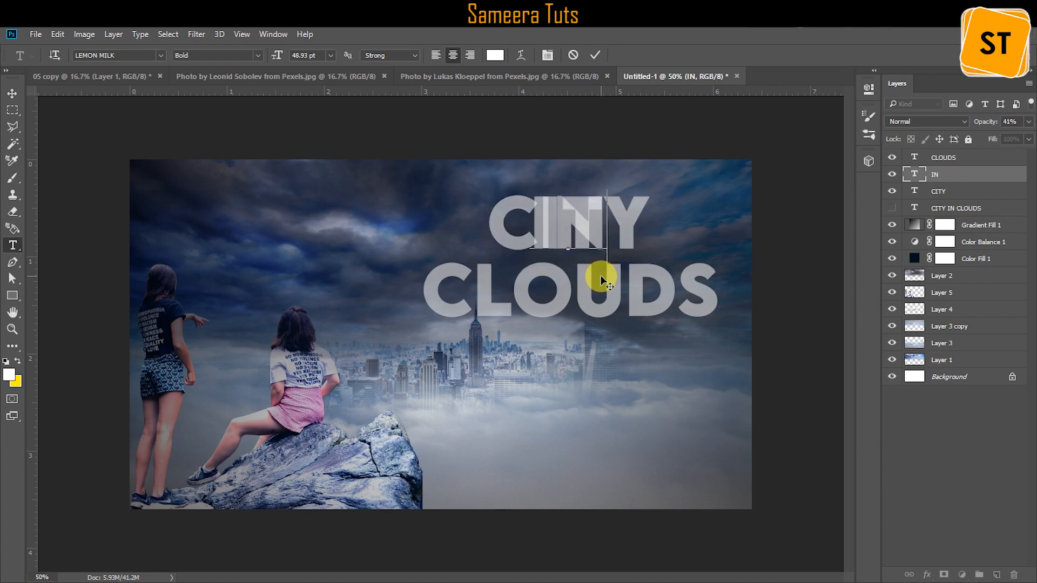
click(12, 94)
drag(577, 236, 324, 248)
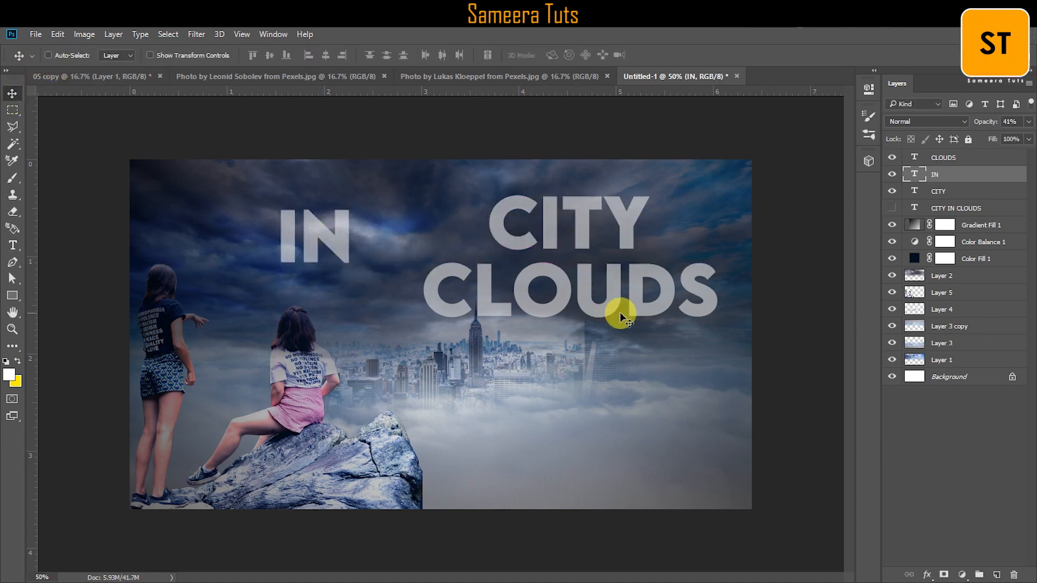
Step: Scale the CLOUDS text down to about 64% and position it below the word CITY
click(938, 160)
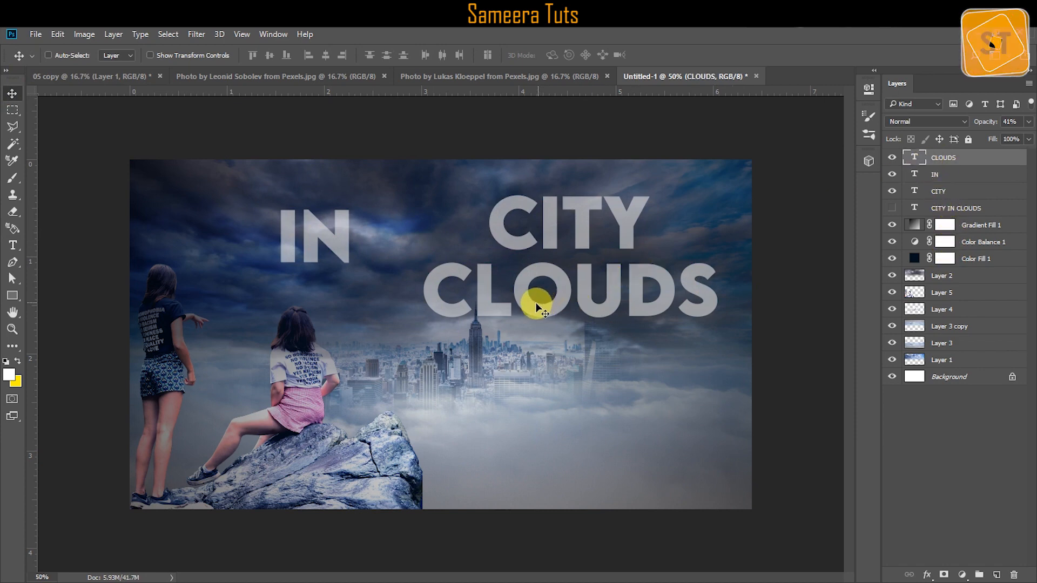
click(57, 34)
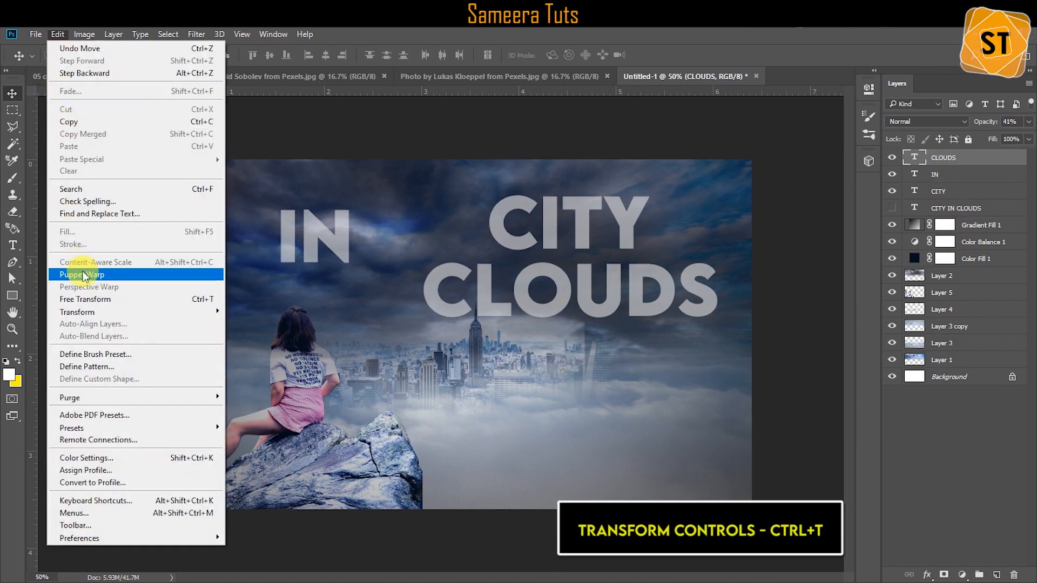
click(97, 299)
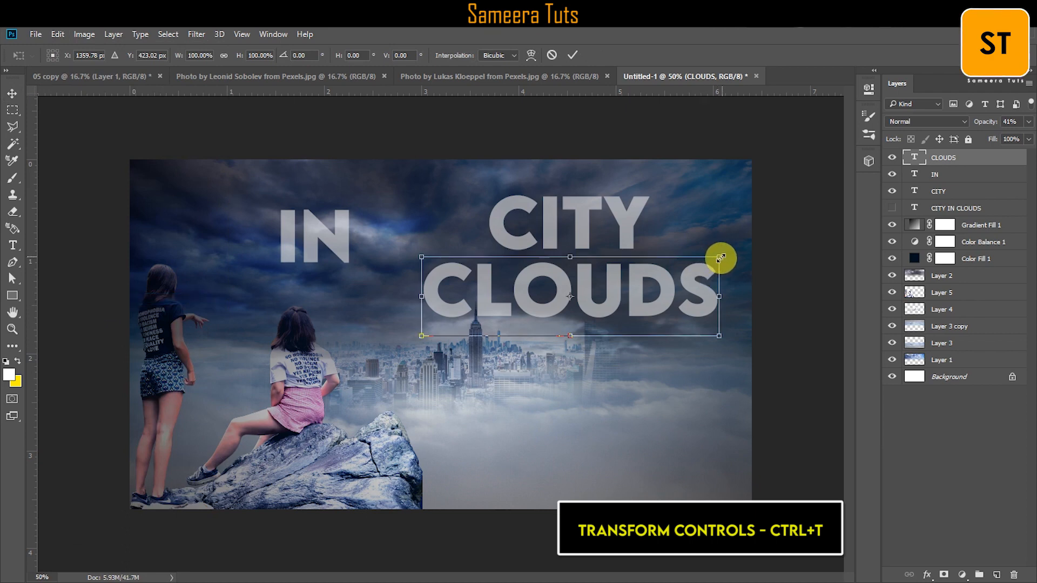
drag(720, 258, 667, 269)
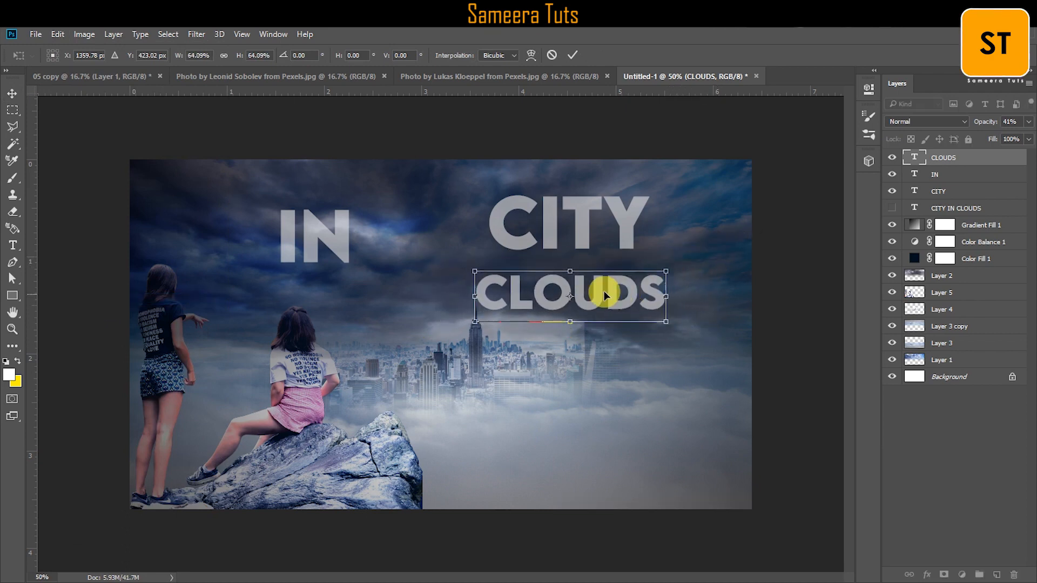
click(572, 55)
mouse_move(603, 305)
mouse_down()
mouse_move(617, 305)
mouse_move(613, 321)
mouse_move(621, 287)
mouse_move(603, 297)
mouse_move(606, 307)
mouse_up()
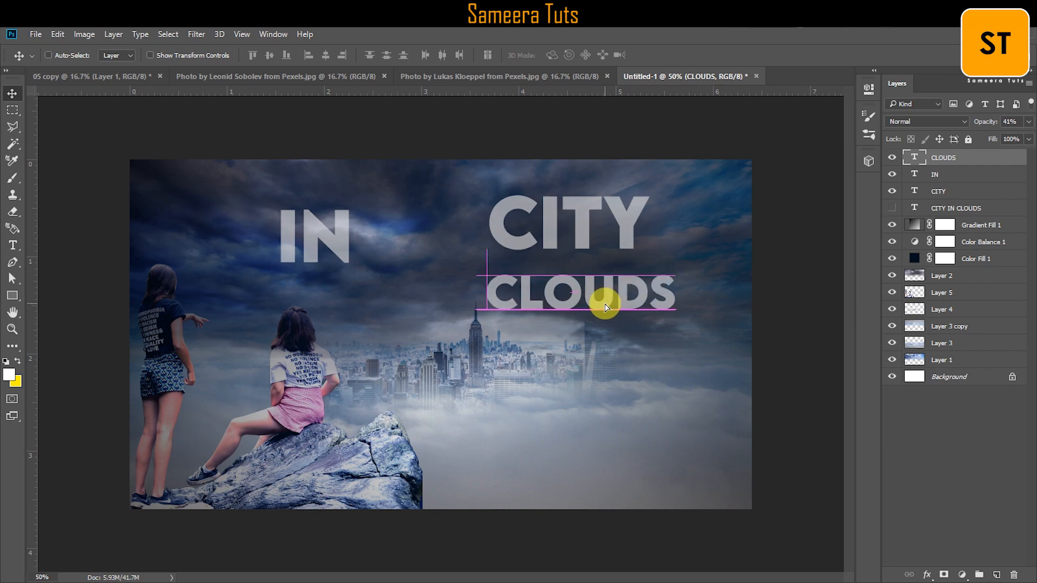
Step: Scale the CITY text down and place it just above the first letters of CLOUDS
click(953, 191)
click(57, 34)
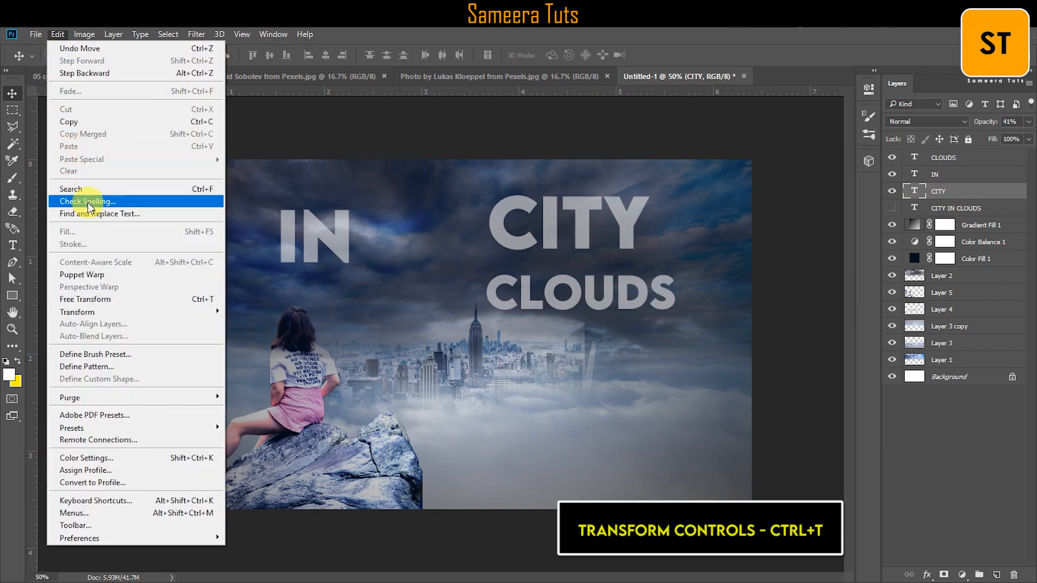
click(85, 299)
drag(650, 192, 551, 262)
key(Return)
Step: Move the word IN beside CITY and scale it down to sit just above CLOUDS, taller than CITY
click(939, 173)
drag(326, 231, 608, 245)
click(57, 34)
click(81, 296)
click(572, 55)
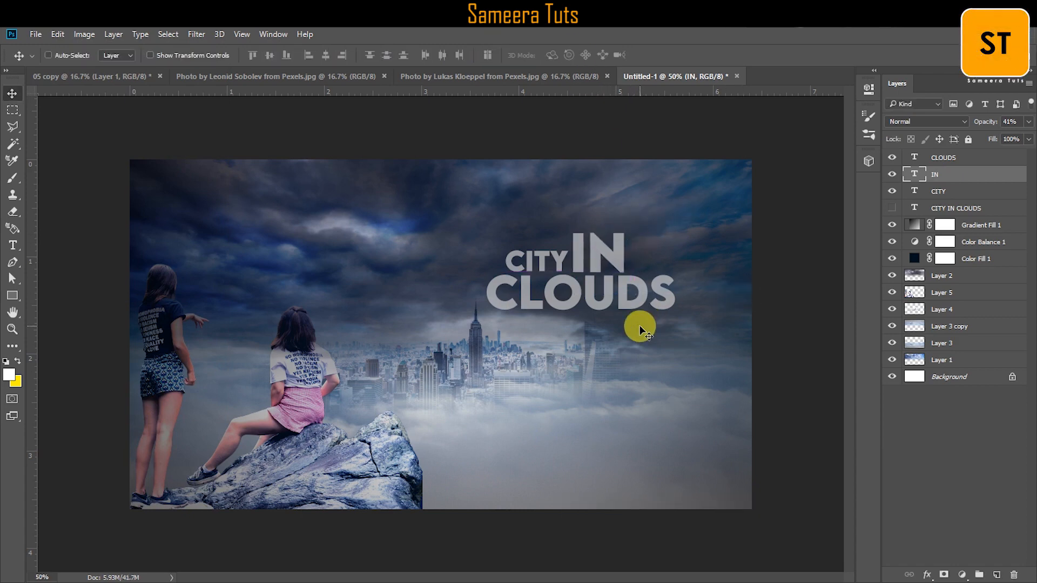
Step: Scale the CLOUDS text down to about 72% and align it closely beneath the words CITY IN
click(942, 157)
click(58, 34)
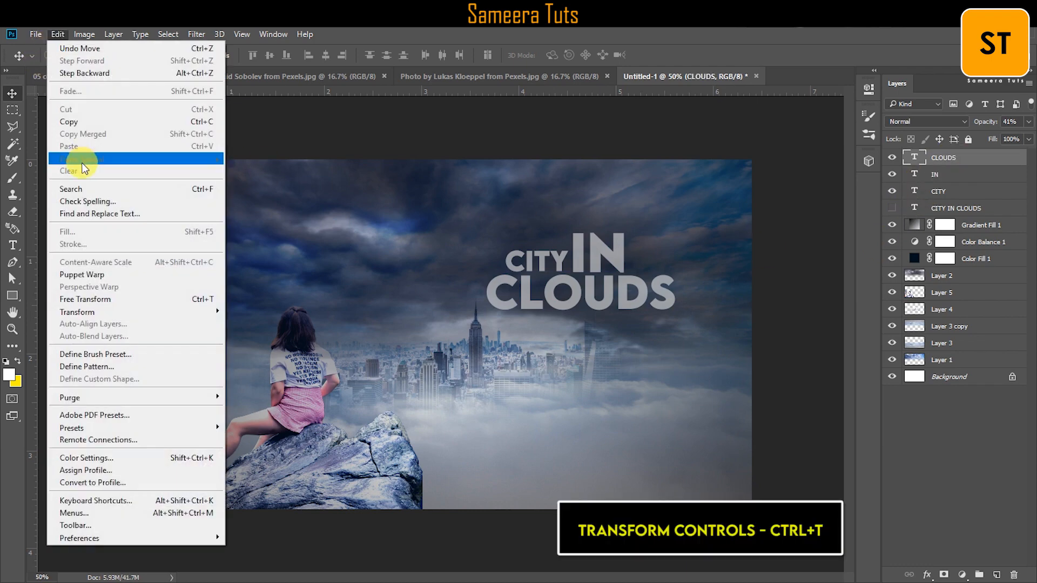
click(97, 298)
drag(677, 272, 627, 305)
drag(499, 310, 504, 303)
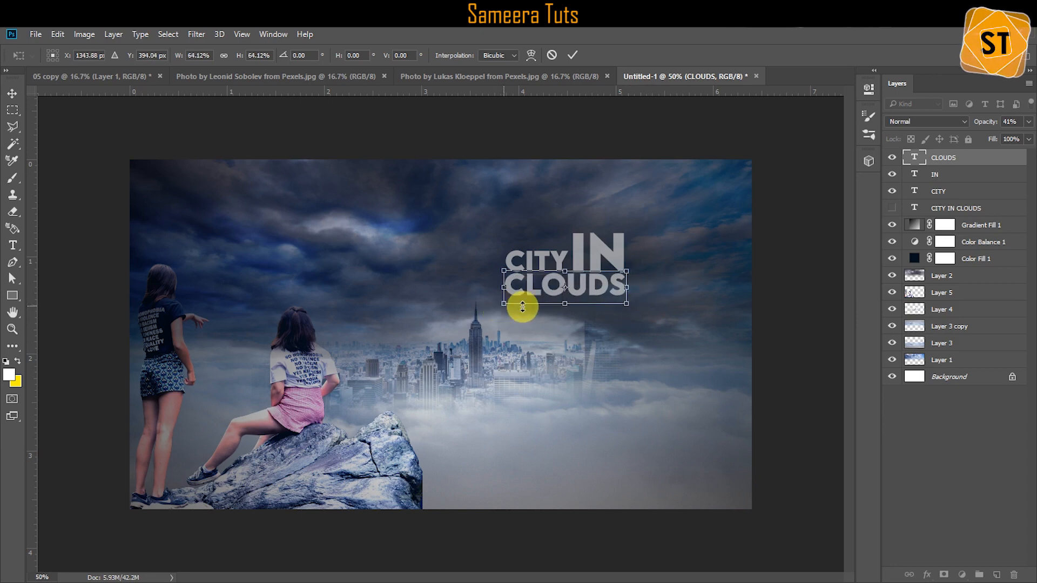
drag(630, 266, 645, 263)
drag(591, 282, 590, 286)
key(Right)
key(Right)
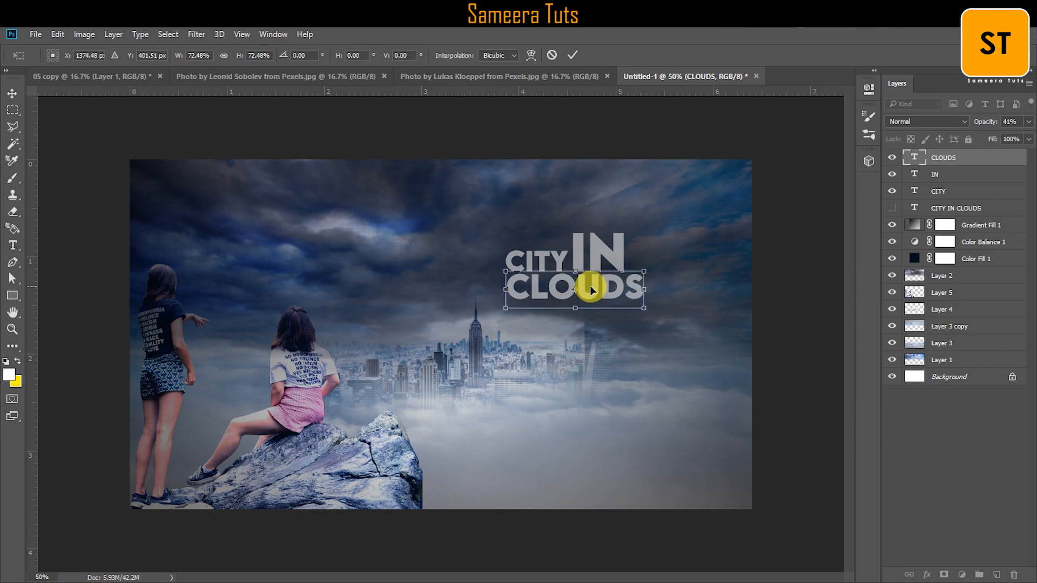
key(Down)
key(Down)
key(Return)
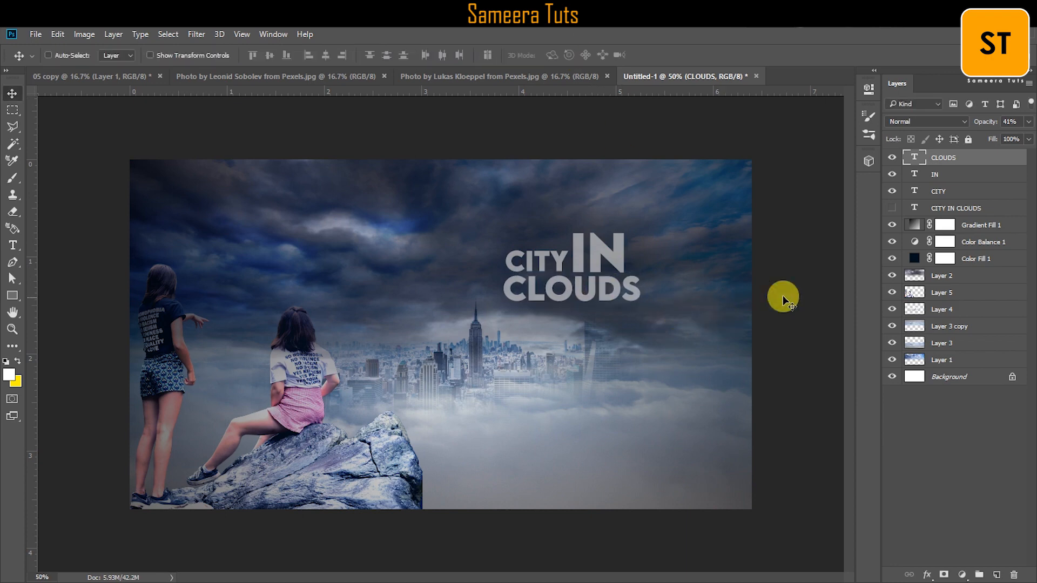
Step: Group the CLOUDS, IN and CITY layers and name the group "Text"
ctrl+click(955, 175)
ctrl+click(960, 193)
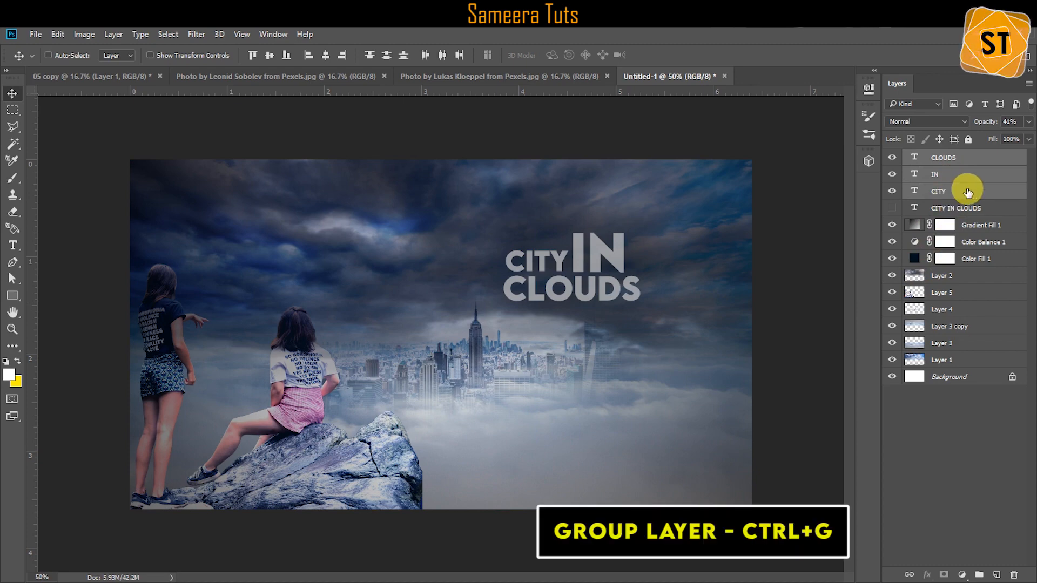
key(ctrl+g)
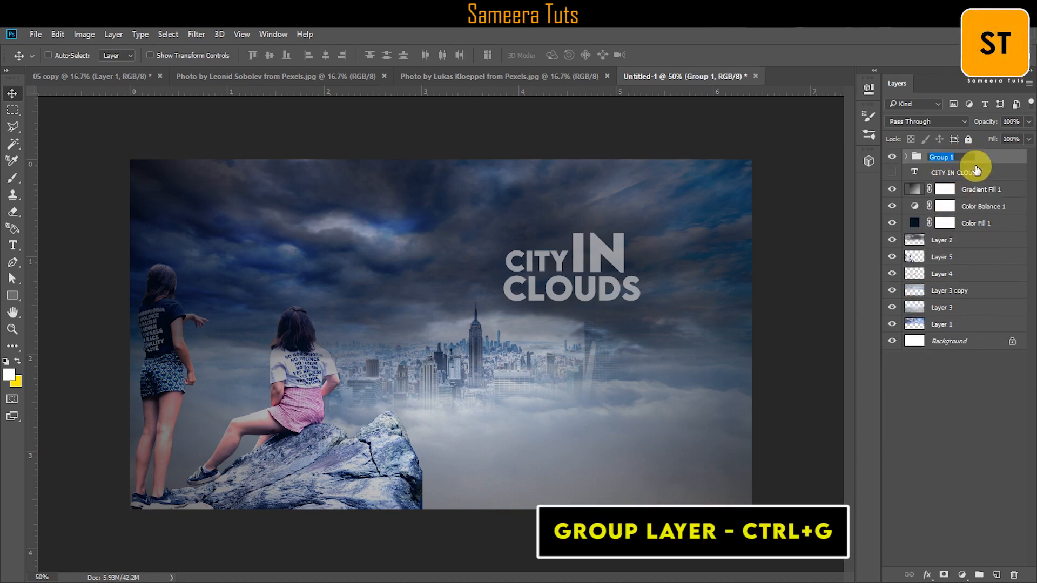
text(C)
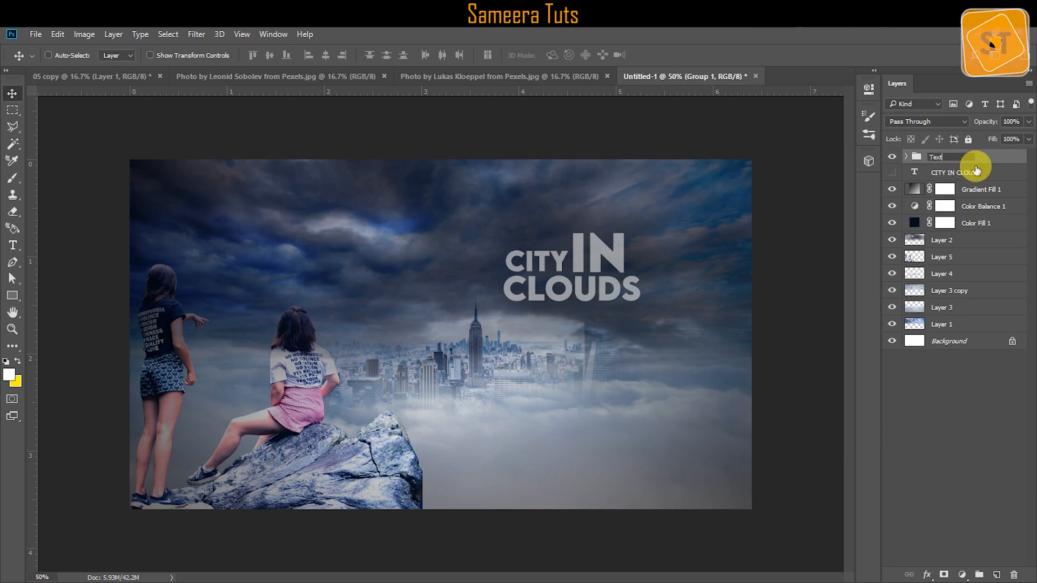
text(ext)
key(Return)
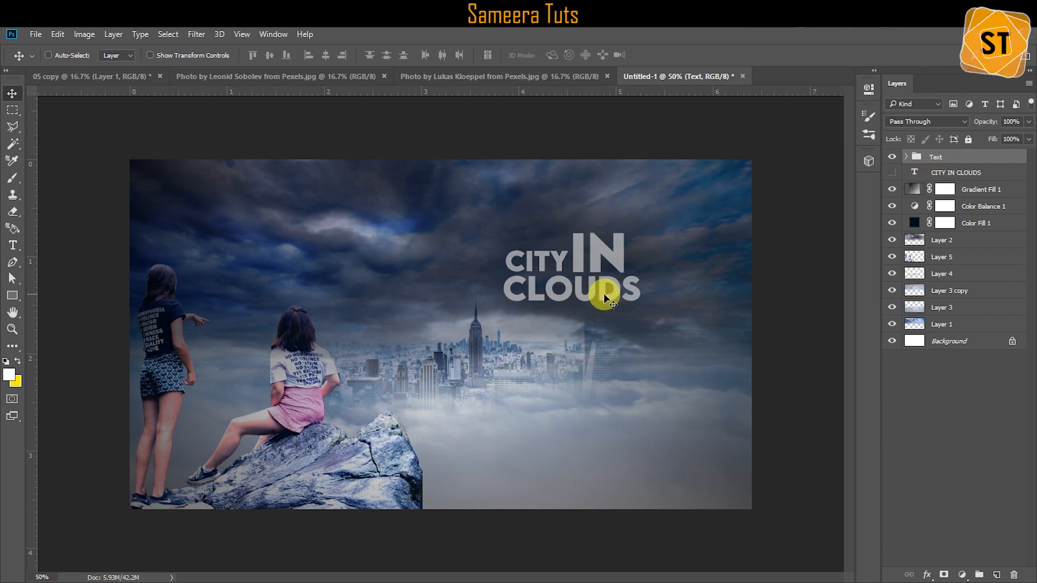
Step: Move the Text group down over the clouds beside the rock and enlarge it to overlap the city's lower edge
drag(601, 278, 582, 421)
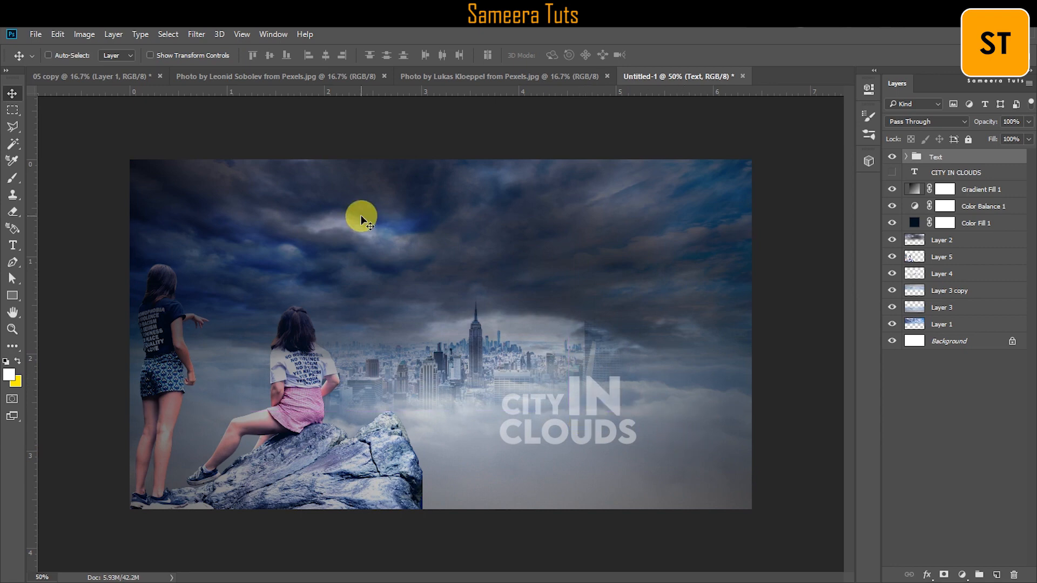
click(58, 34)
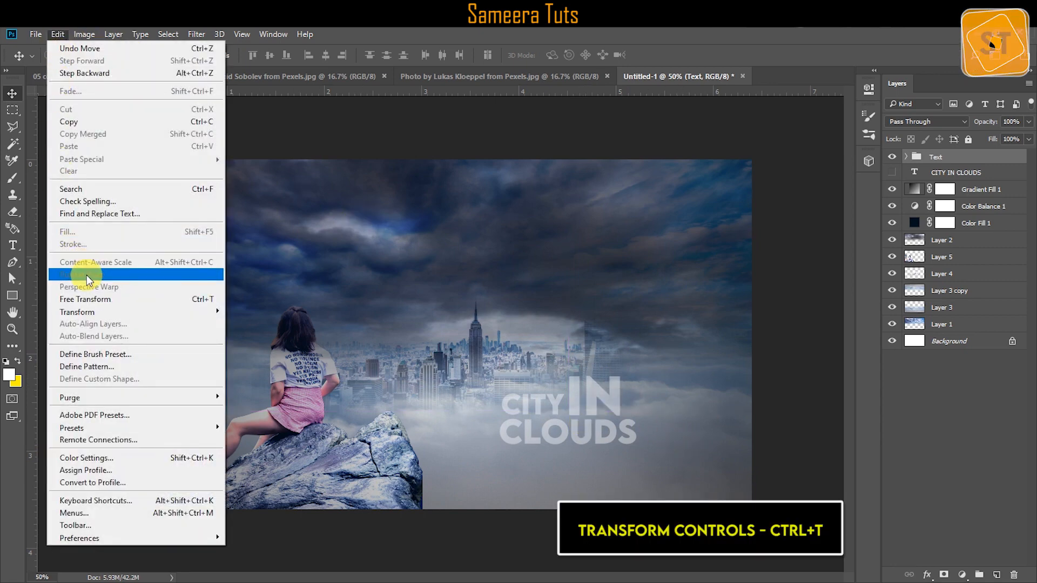
click(81, 300)
drag(636, 376, 669, 359)
key(ctrl+z)
drag(599, 412, 611, 387)
key(Return)
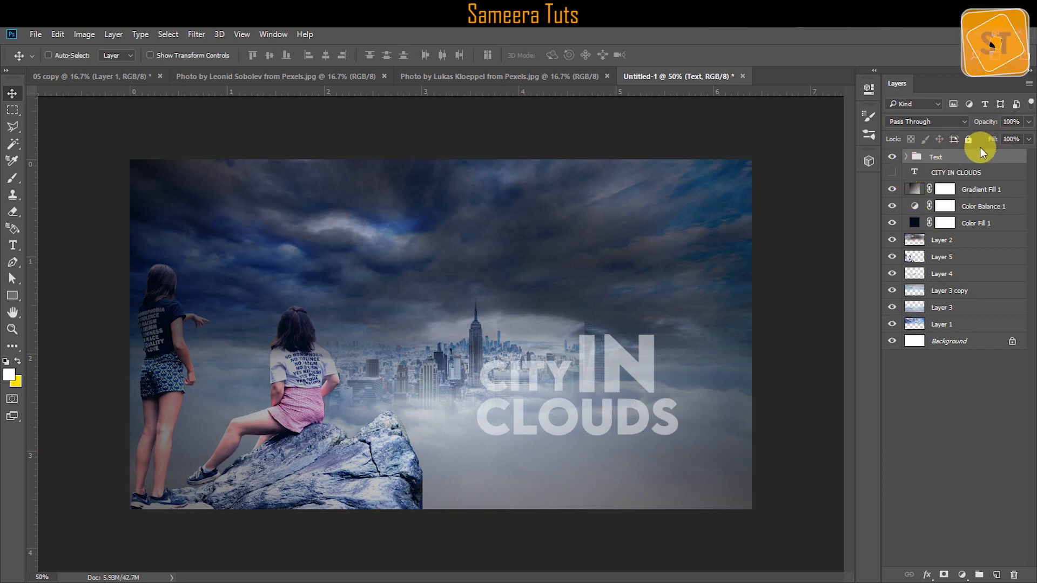
Step: Set the CLOUDS, IN and CITY layers to 100% opacity and the whole Text group to 66% opacity
click(906, 157)
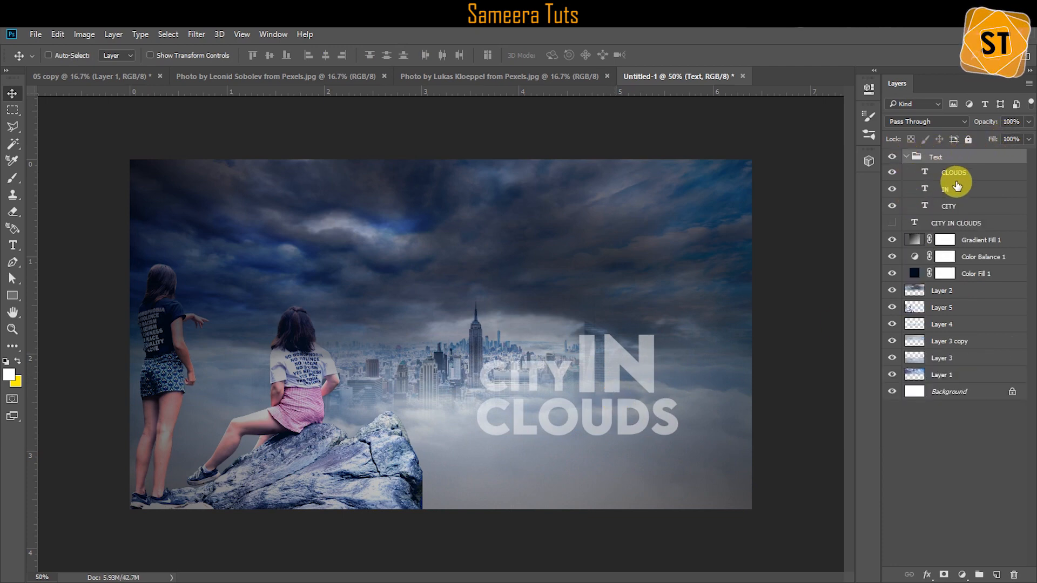
click(953, 173)
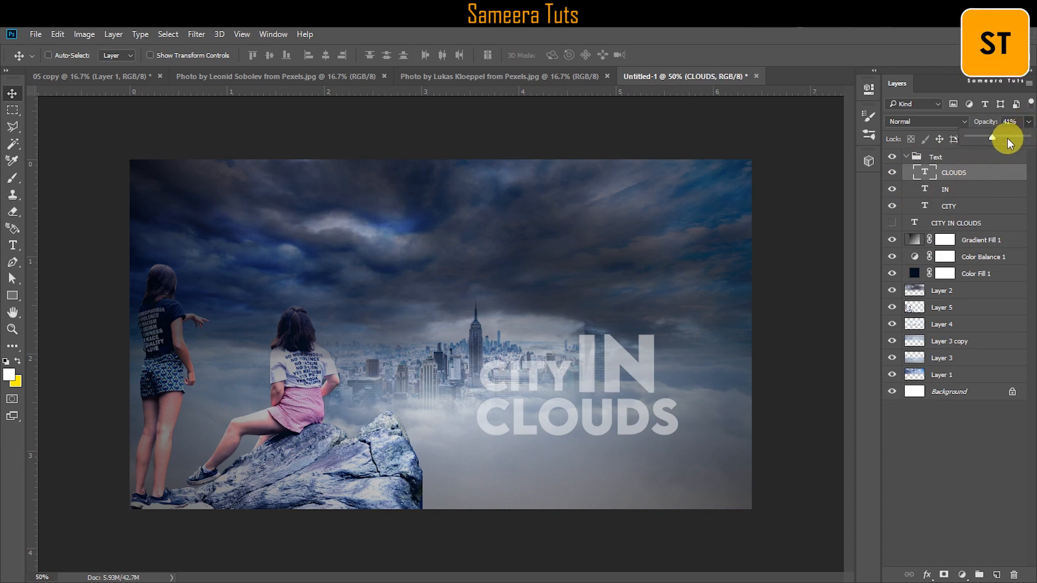
drag(1007, 138, 1032, 135)
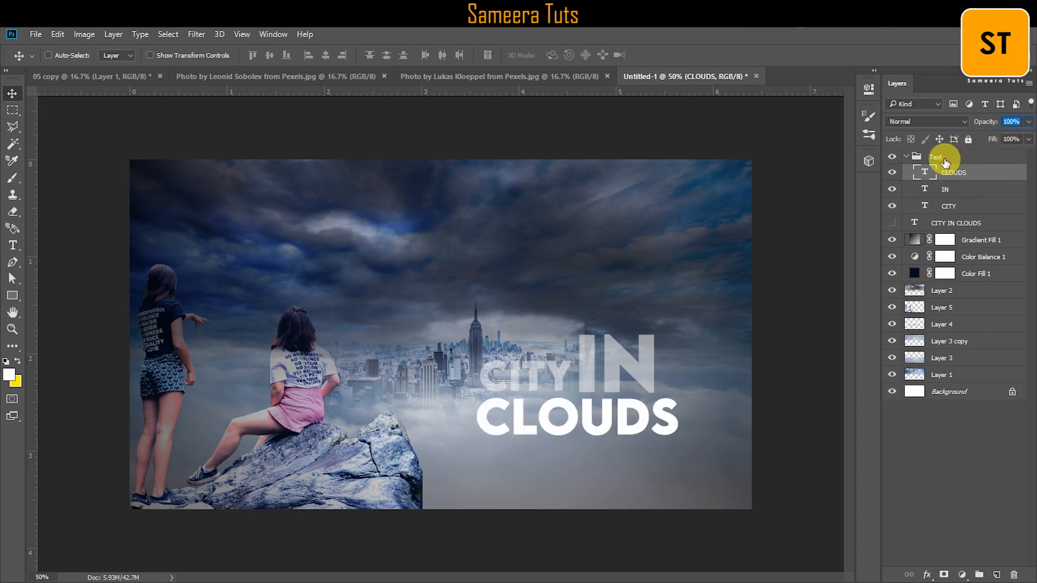
click(952, 189)
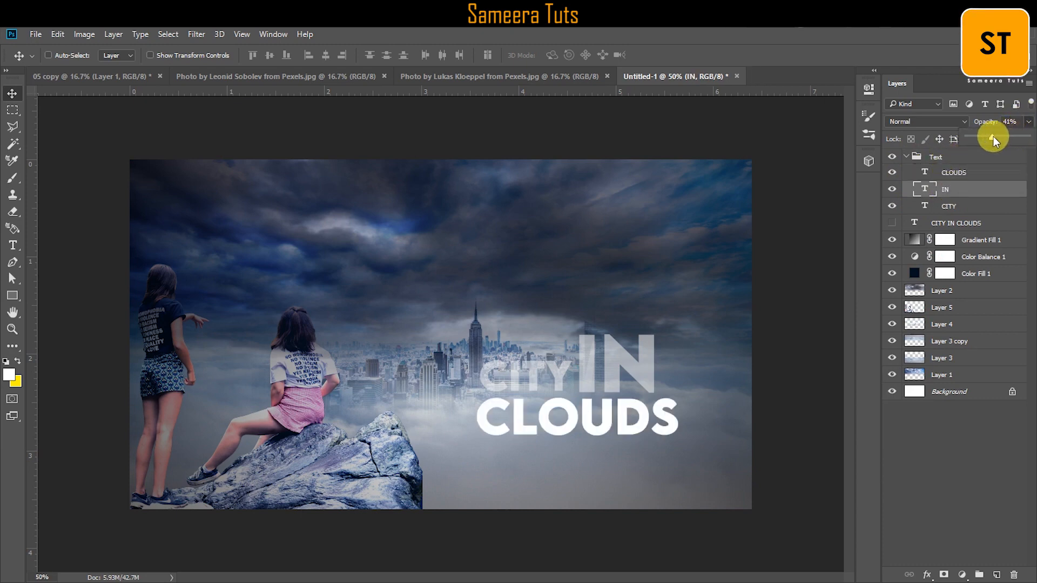
drag(993, 138, 1030, 135)
click(949, 206)
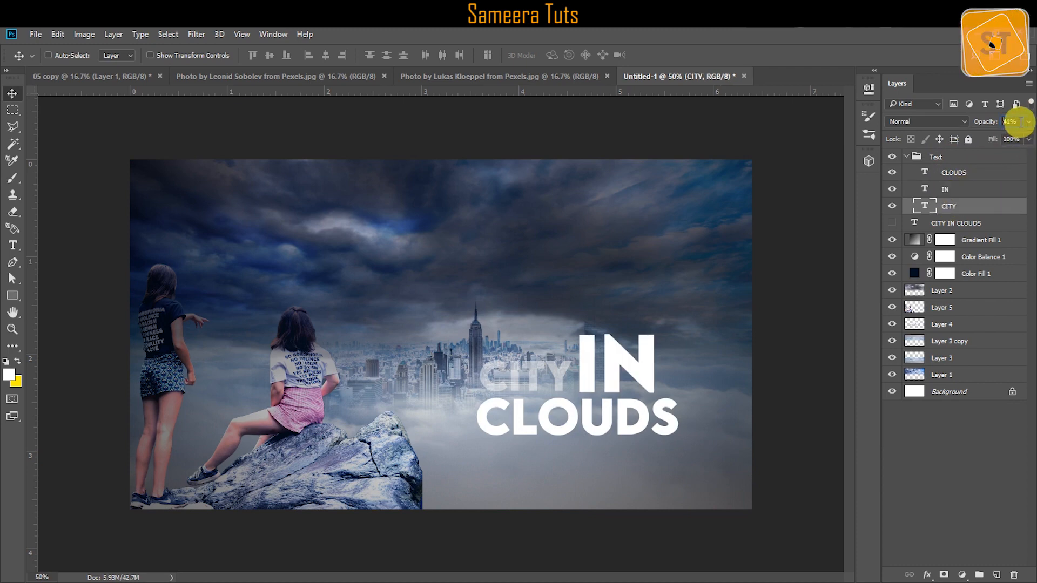
click(1029, 128)
drag(994, 137, 1030, 136)
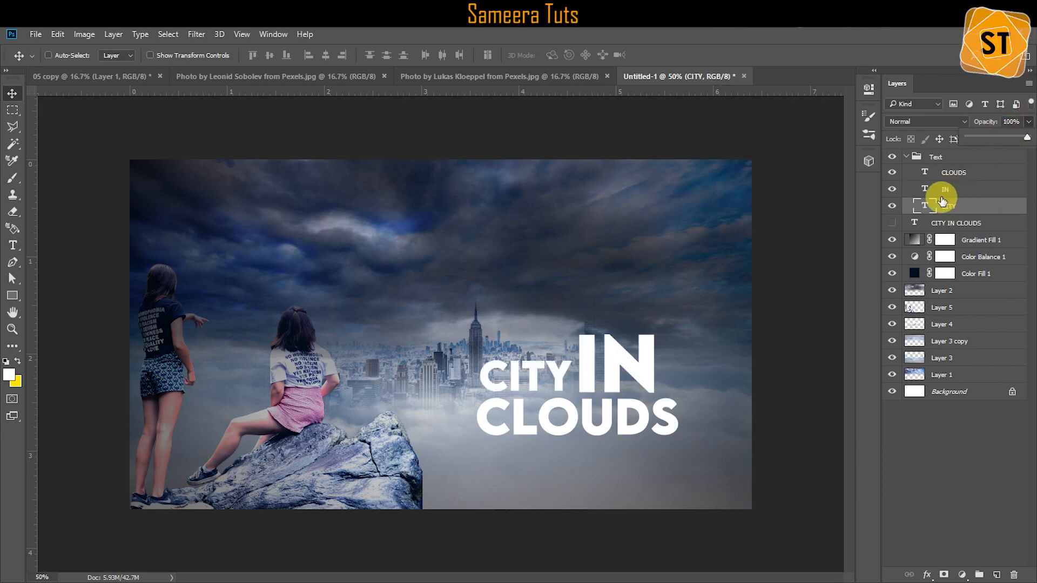
click(935, 161)
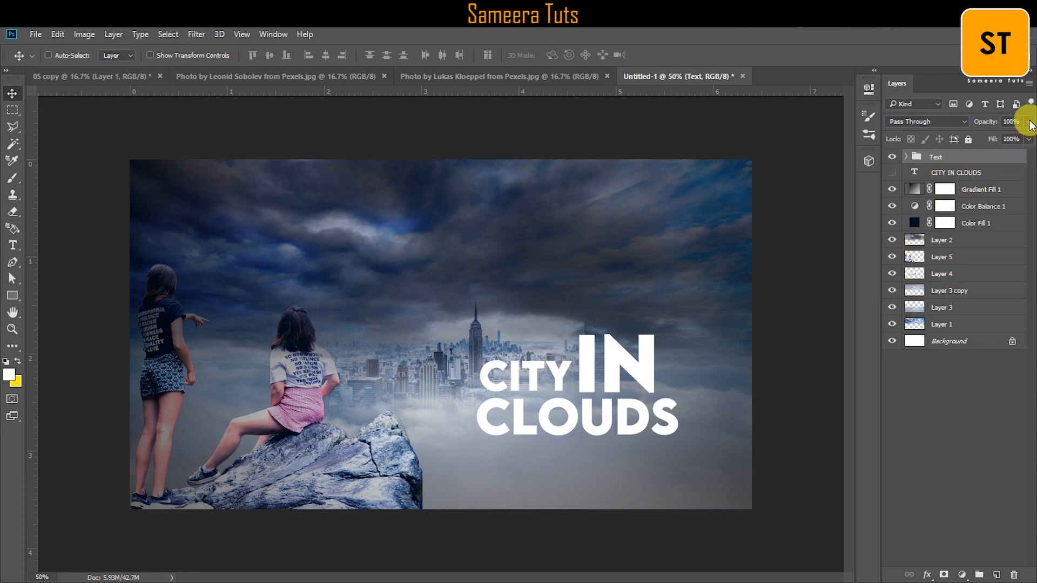
drag(1026, 139, 1004, 138)
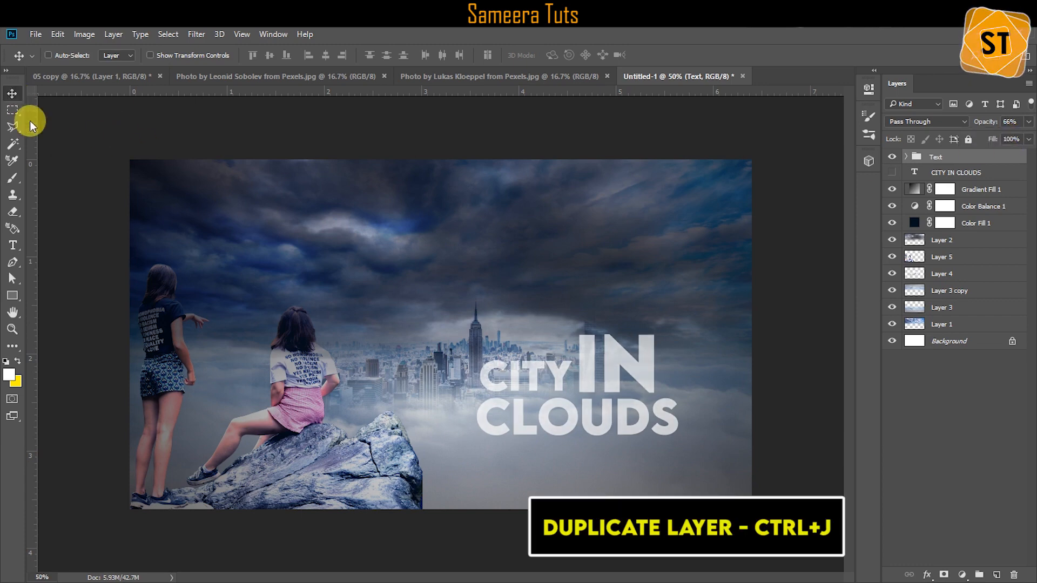
Step: Duplicate the Text group, merge the copy into a single layer and hide the original group
right_click(936, 157)
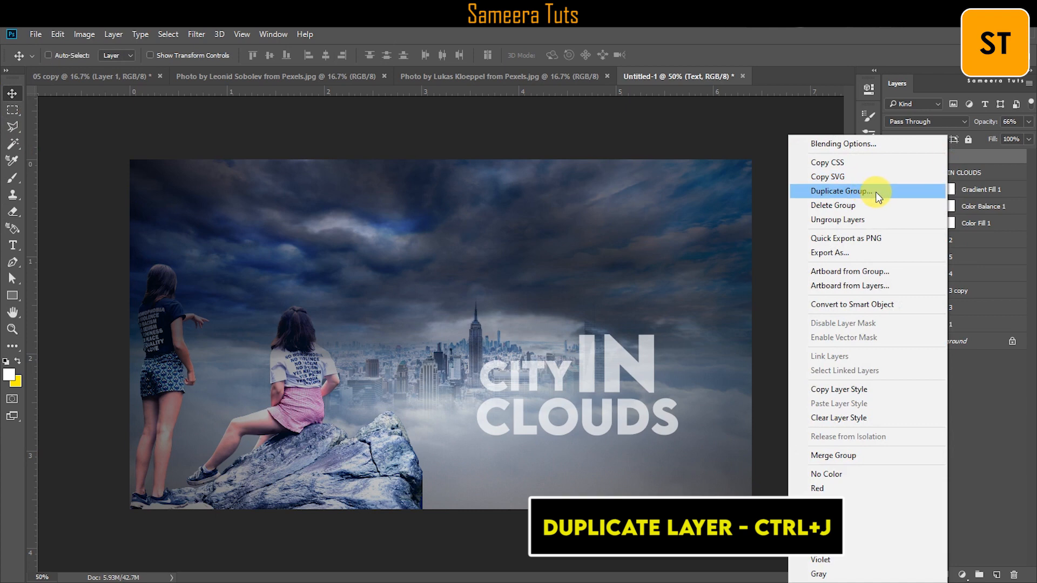
click(842, 190)
click(621, 171)
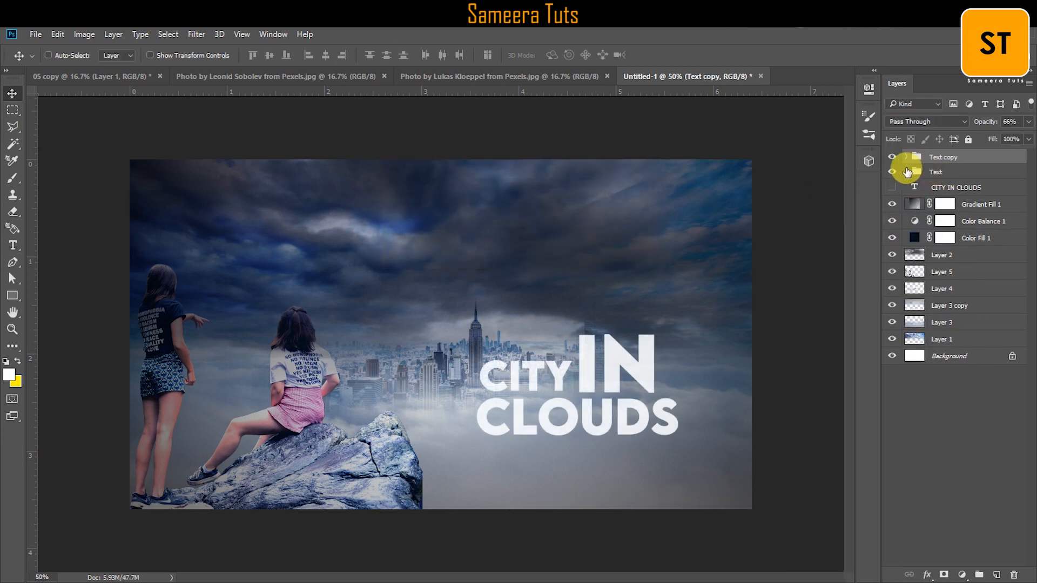
right_click(949, 158)
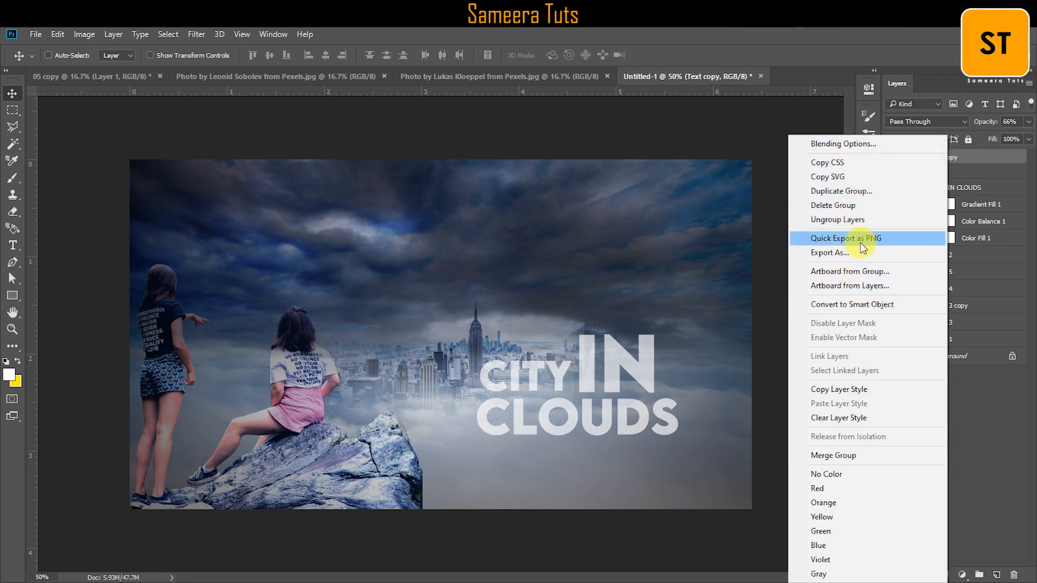
click(844, 460)
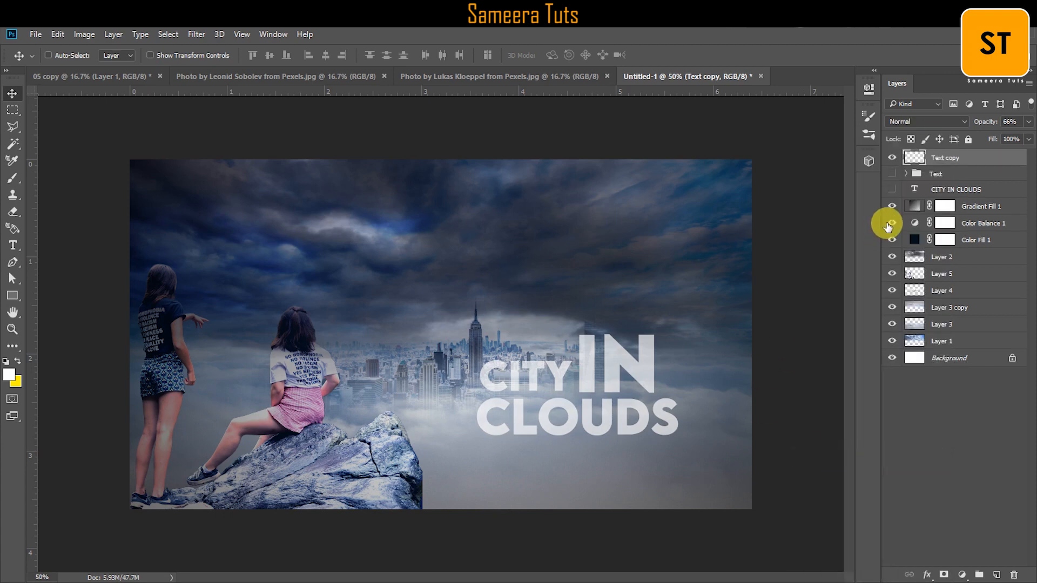
Step: Fade the merged title's CLOUDS and the end of IN with a soft 600 px eraser, and shift the title slightly down and right
click(13, 212)
mouse_move(513, 469)
mouse_down()
mouse_move(678, 486)
mouse_move(660, 503)
mouse_move(457, 507)
mouse_move(711, 354)
mouse_move(698, 298)
mouse_move(655, 292)
mouse_move(725, 320)
mouse_move(715, 295)
mouse_move(571, 252)
mouse_move(477, 257)
mouse_move(442, 295)
mouse_move(392, 239)
mouse_move(484, 259)
mouse_move(636, 265)
mouse_move(673, 282)
mouse_move(750, 369)
mouse_move(532, 184)
mouse_up()
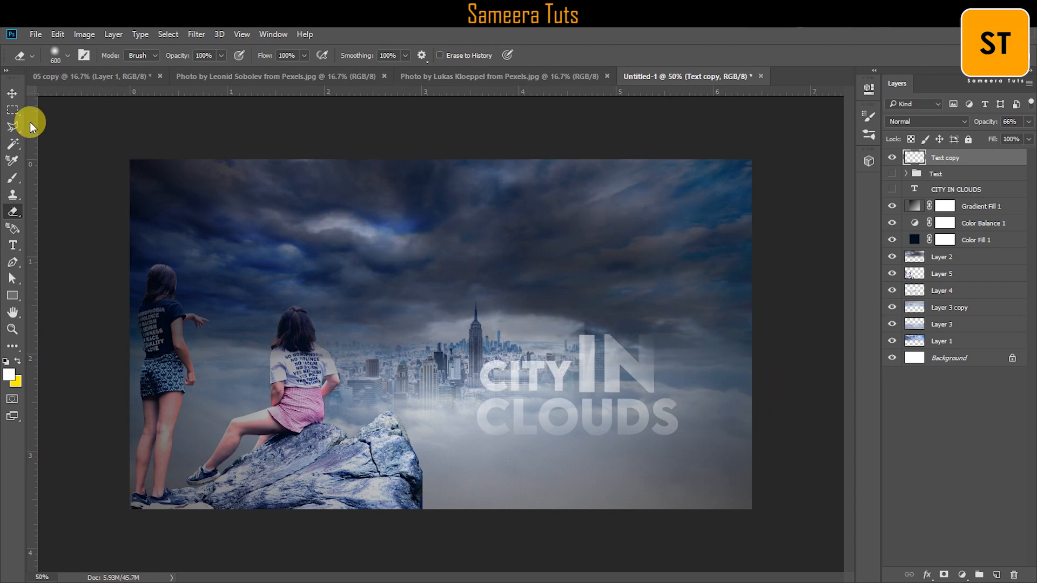
click(12, 93)
drag(566, 397, 652, 441)
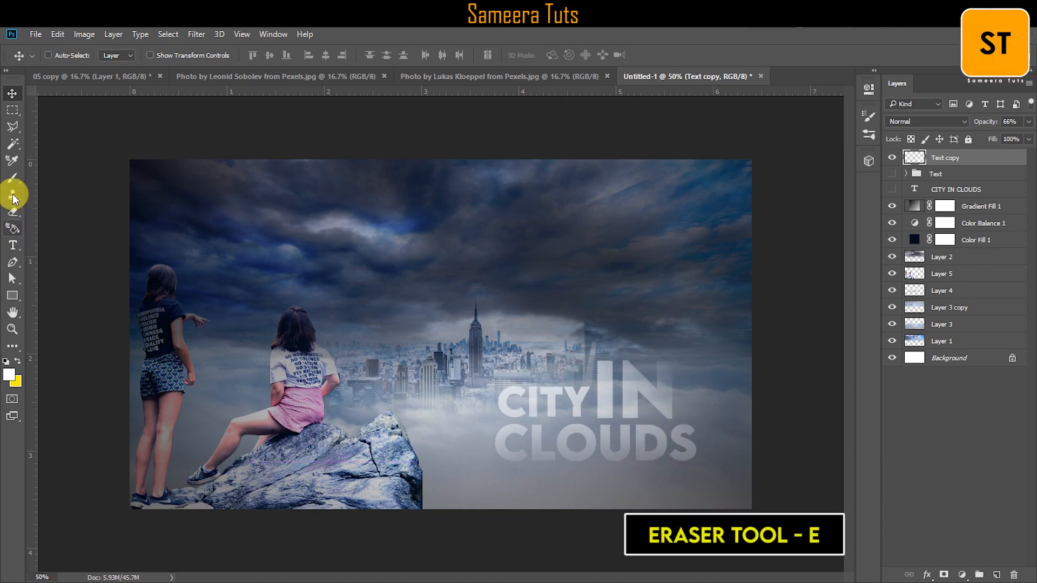
click(13, 211)
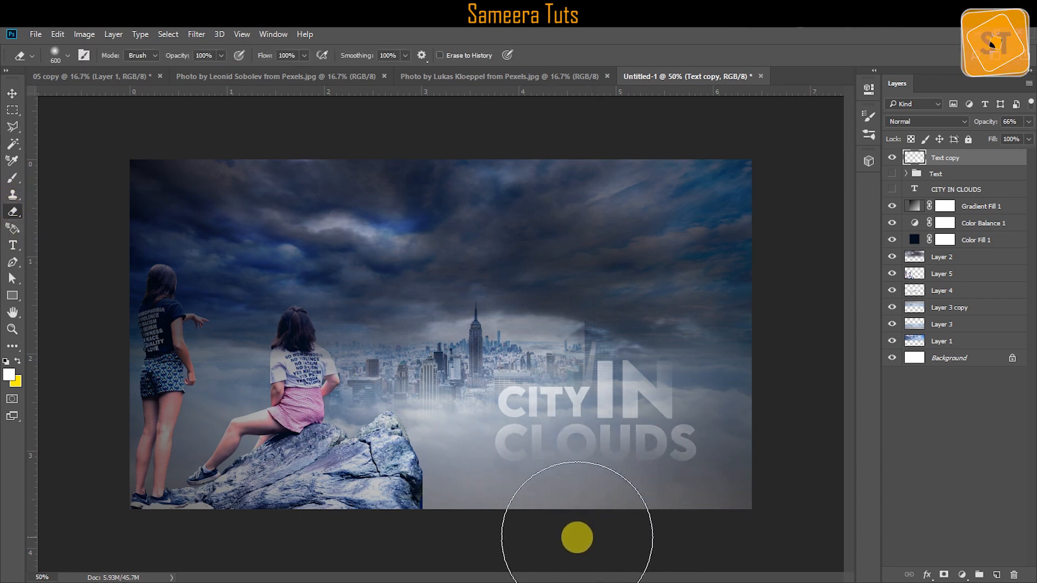
click(13, 94)
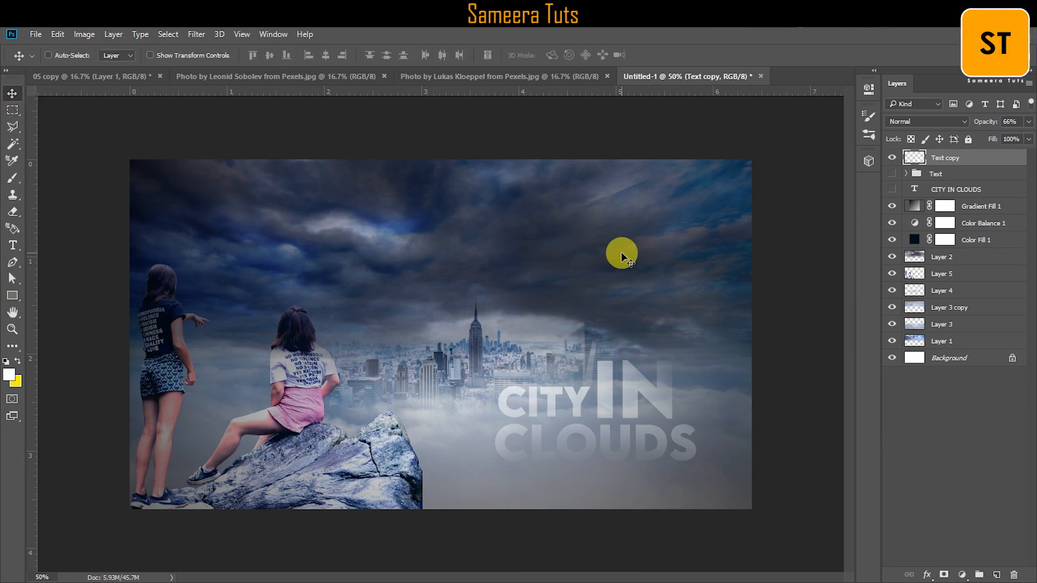